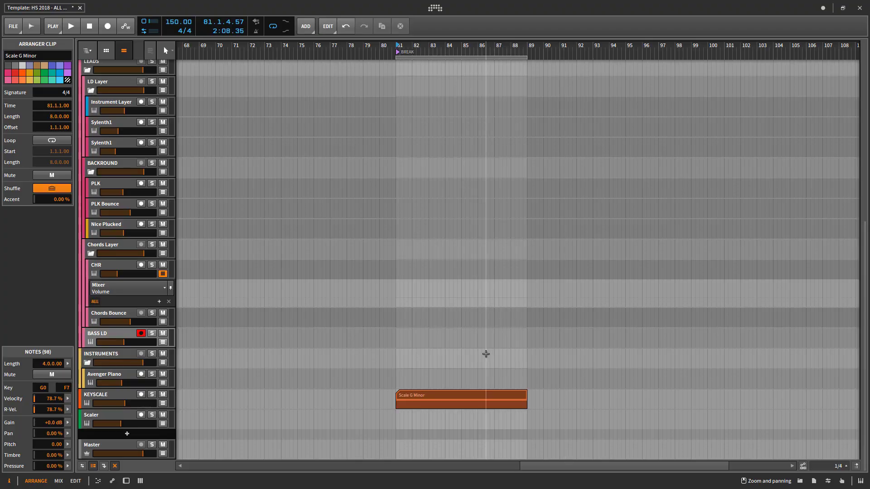
pyautogui.hscroll(3, 481, 353)
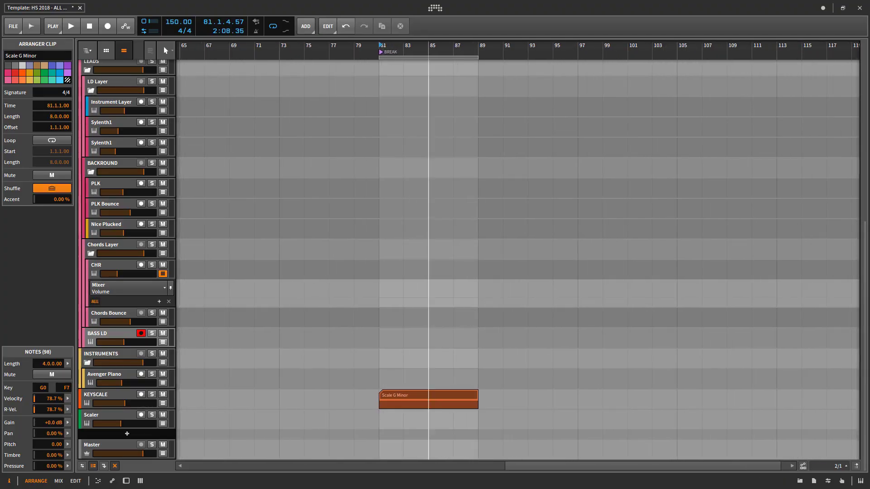
pyautogui.scroll(2, 420, 337)
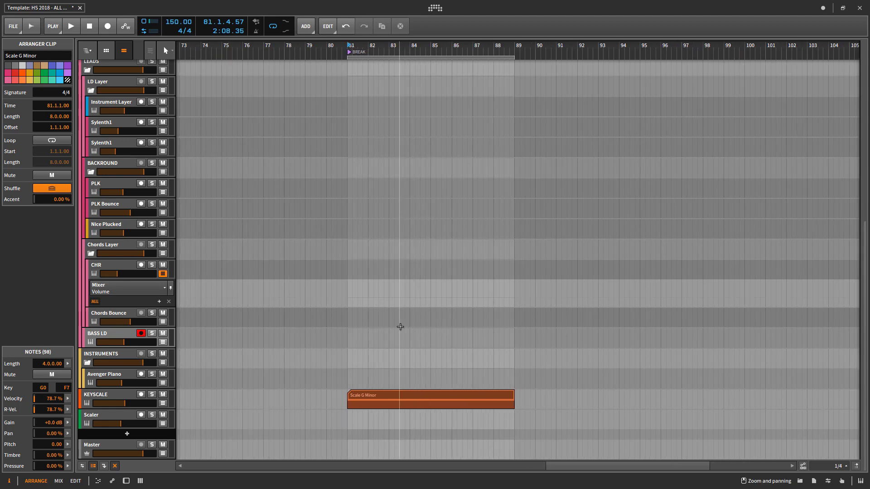
pyautogui.scroll(1, 385, 335)
pyautogui.scroll(-1, 392, 335)
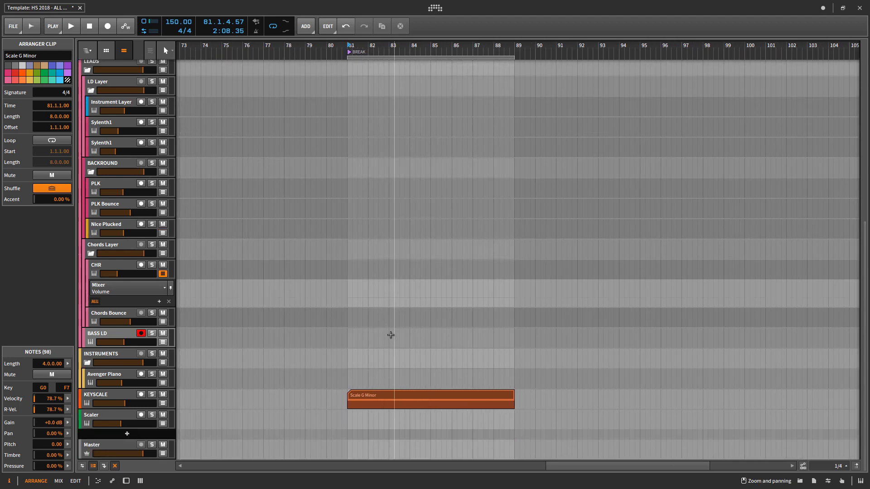
pyautogui.scroll(-2, 387, 349)
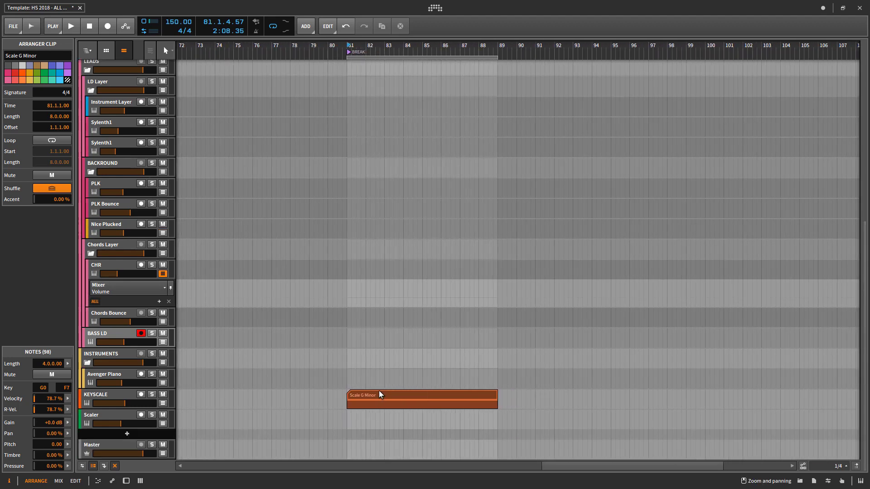
pyautogui.scroll(-2, 367, 393)
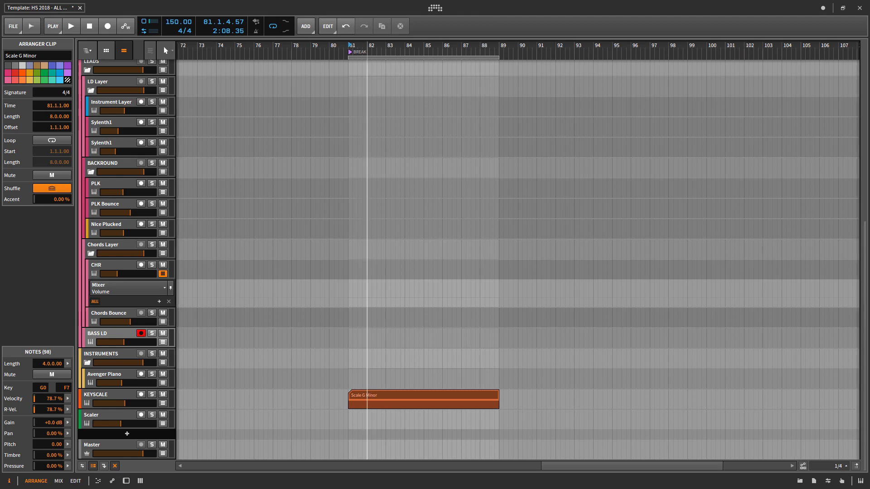
# Step: Examine the notes of the Scale G Minor clip in the note editor, and return to the full arrangement
pyautogui.doubleClick(440, 395)
pyautogui.scroll(-1, 417, 220)
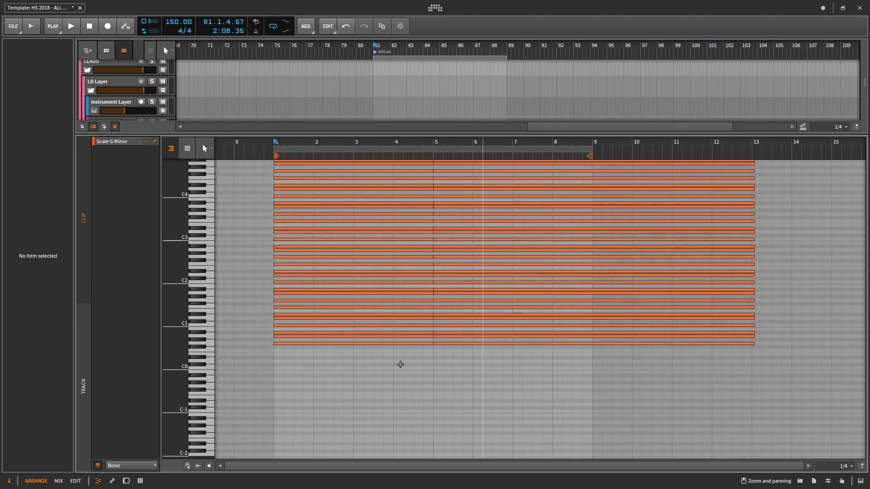
pyautogui.moveTo(178, 353); pyautogui.dragTo(217, 368)
pyautogui.moveTo(352, 381); pyautogui.dragTo(491, 460)
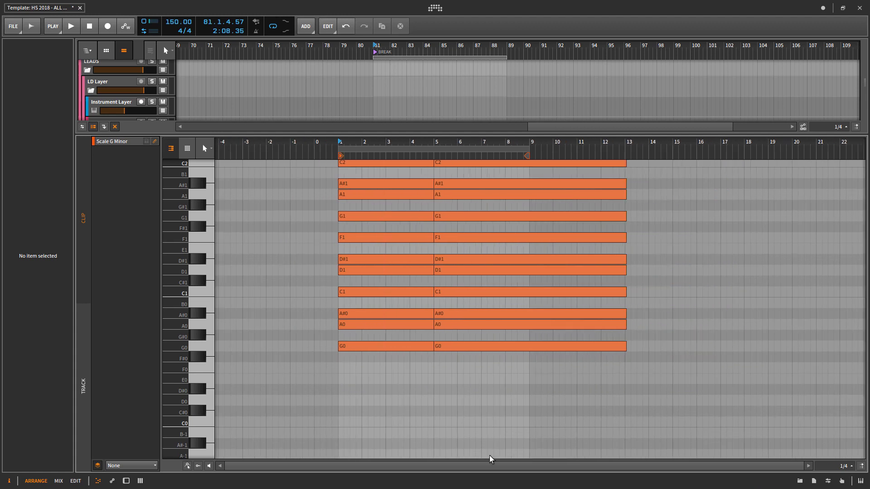
pyautogui.scroll(3, 507, 416)
pyautogui.scroll(3, 356, 305)
pyautogui.press('a')
pyautogui.press('a')
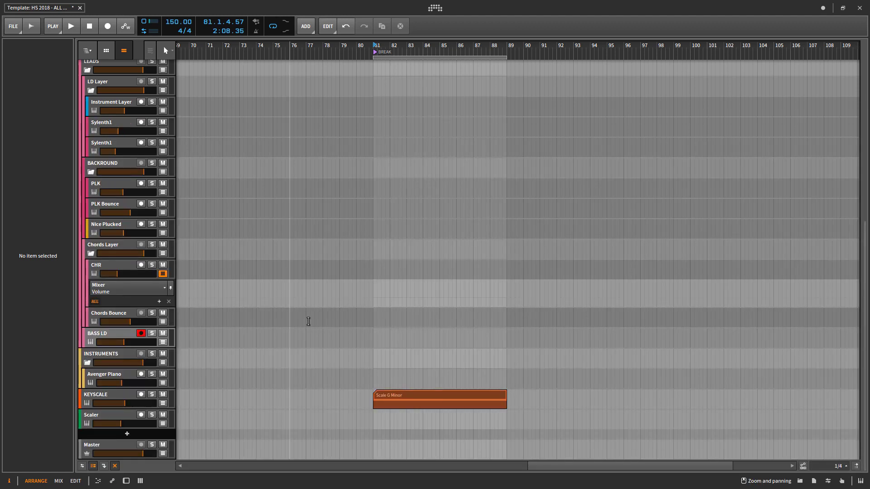
pyautogui.moveTo(423, 324); pyautogui.dragTo(380, 358)
# Step: Create an eight-bar clip on the PLK track spanning bars 81 to 89 and open it for note editing
pyautogui.scroll(2, 380, 357)
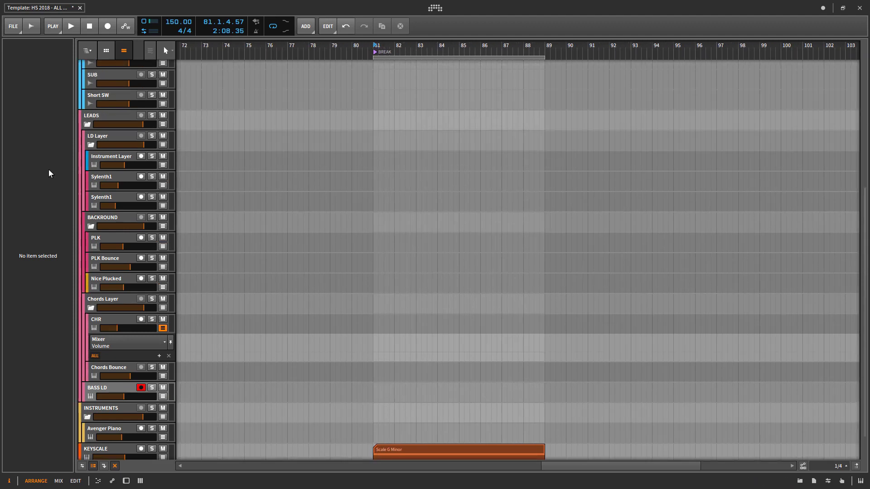
pyautogui.click(103, 238)
pyautogui.doubleClick(372, 244)
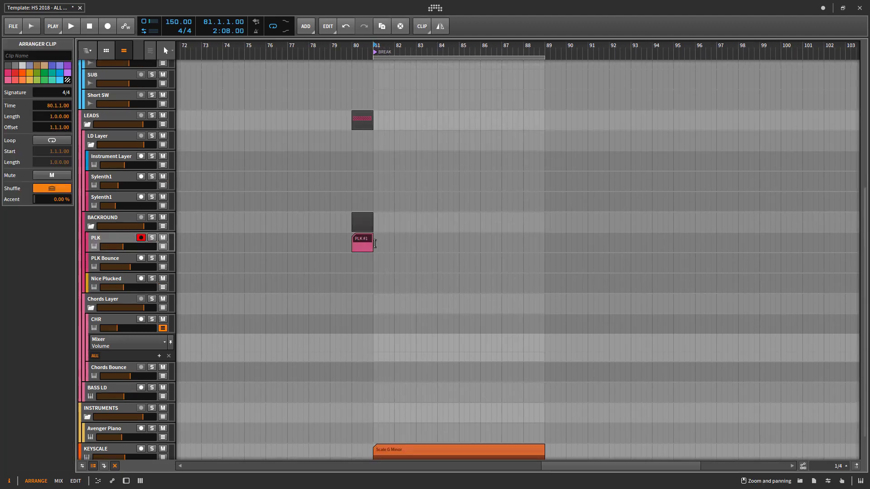
pyautogui.moveTo(356, 232); pyautogui.dragTo(538, 258)
pyautogui.doubleClick(509, 241)
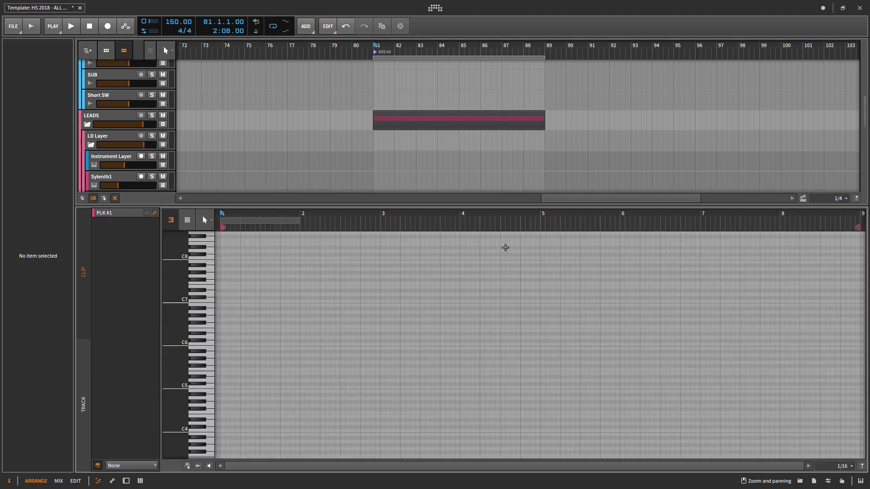
# Step: Switch the note editor to track layers over the KEYSCALE notes, and make PLK unlocked and editable
pyautogui.click(92, 355)
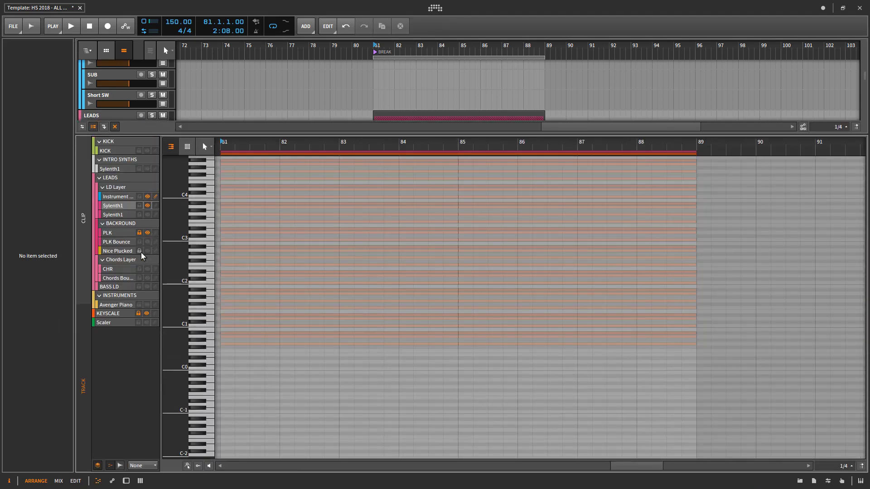
pyautogui.scroll(-3, 386, 257)
pyautogui.scroll(5, 384, 223)
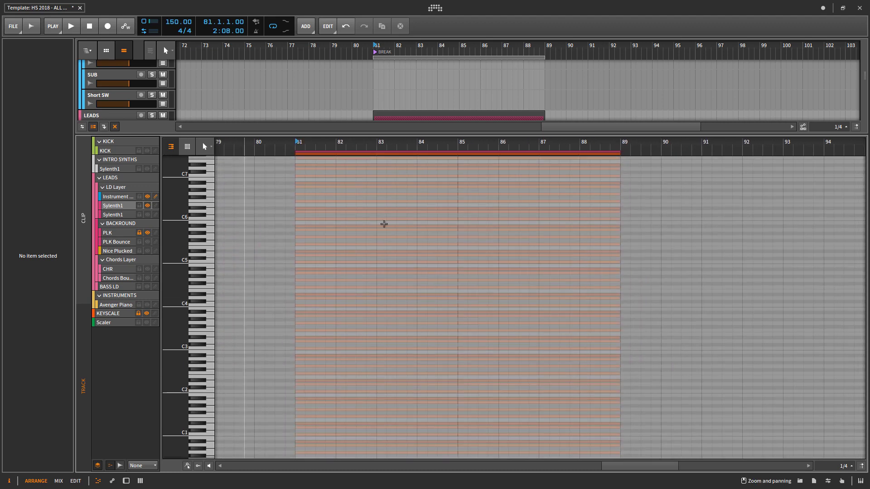
pyautogui.click(117, 234)
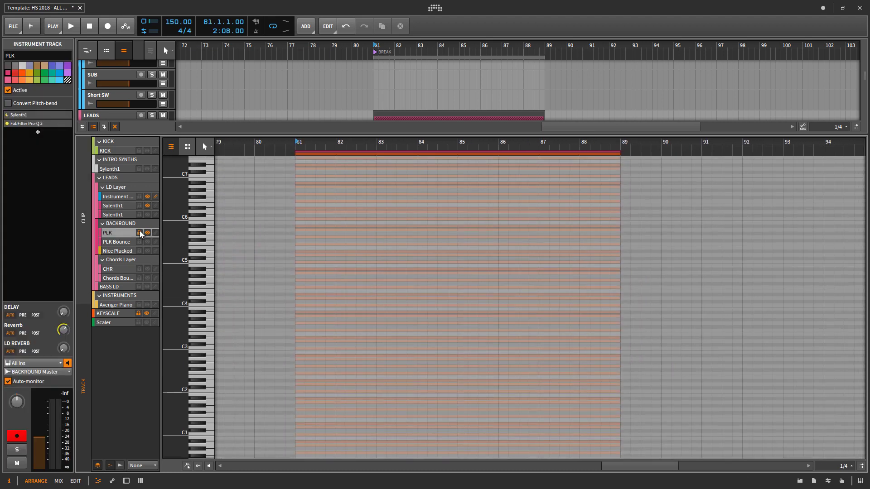
# Step: Add a G3 note at bar 81 of the PLK clip and lengthen it to two bars, ending at bar 83
pyautogui.scroll(3, 286, 240)
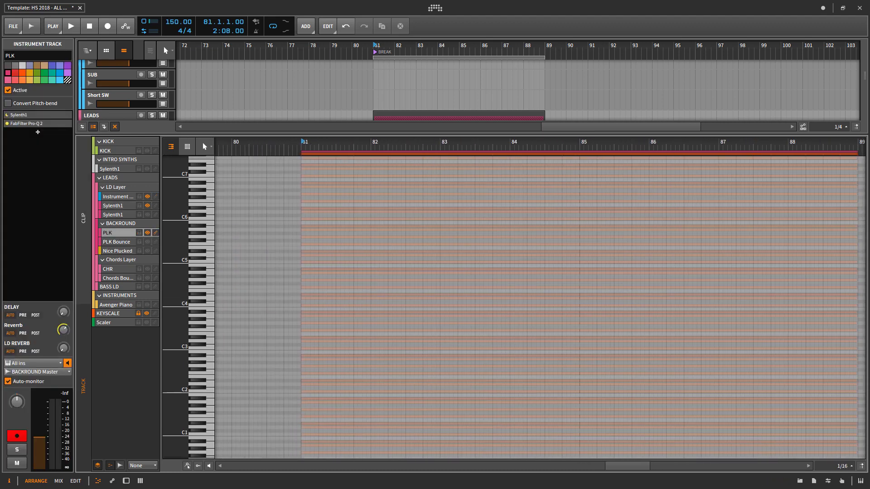
pyautogui.scroll(1, 613, 270)
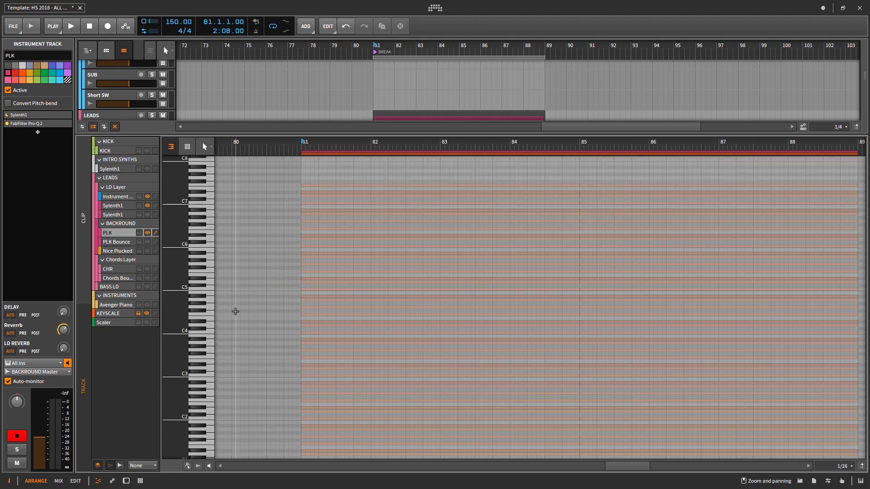
pyautogui.scroll(4, 180, 326)
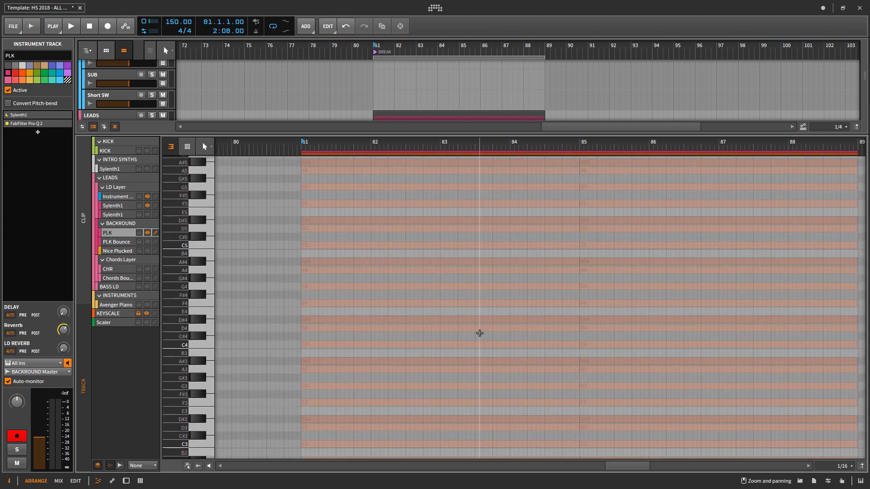
pyautogui.scroll(-1, 452, 340)
pyautogui.scroll(-1, 390, 368)
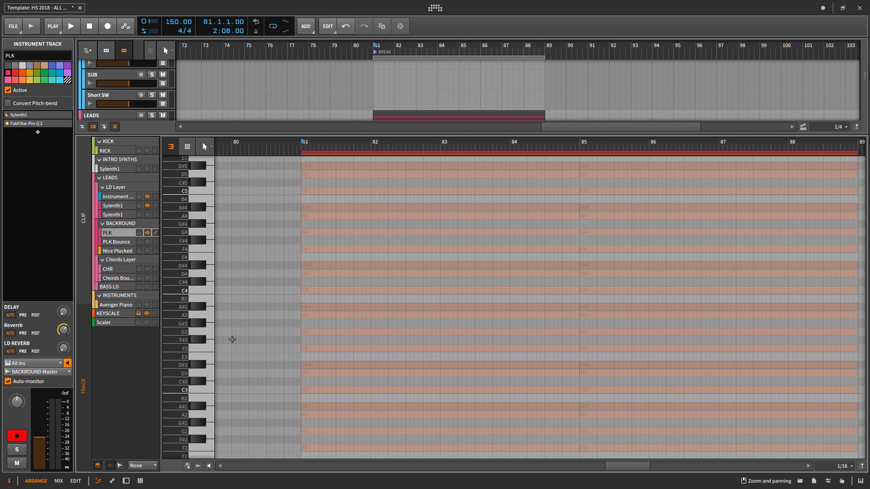
pyautogui.doubleClick(303, 333)
pyautogui.scroll(-3, 346, 334)
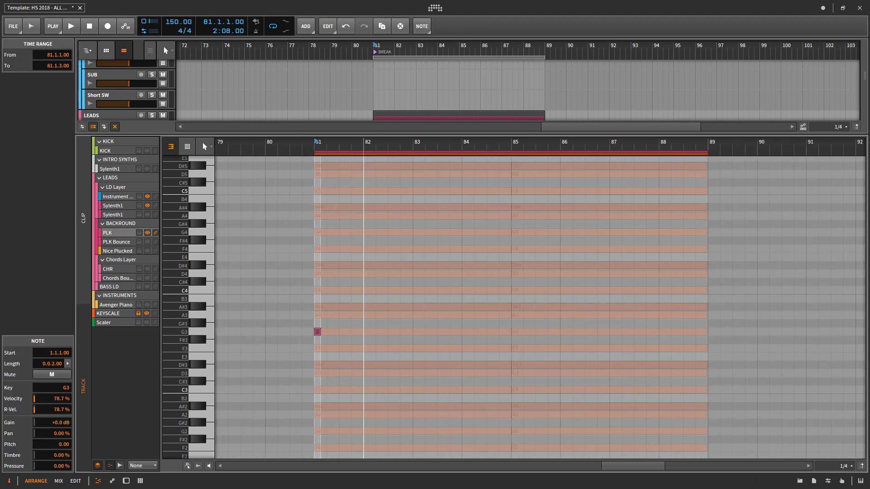
pyautogui.scroll(-5, 487, 337)
pyautogui.scroll(-4, 468, 355)
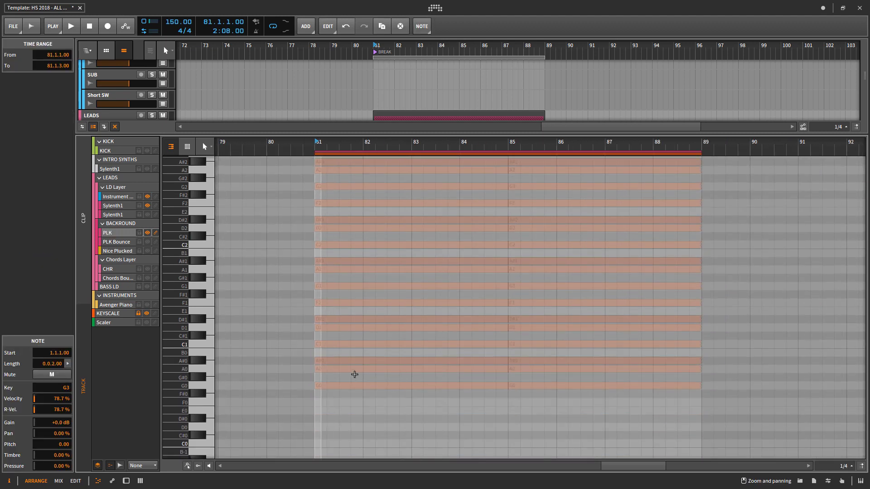
pyautogui.scroll(8, 354, 374)
pyautogui.scroll(2, 316, 308)
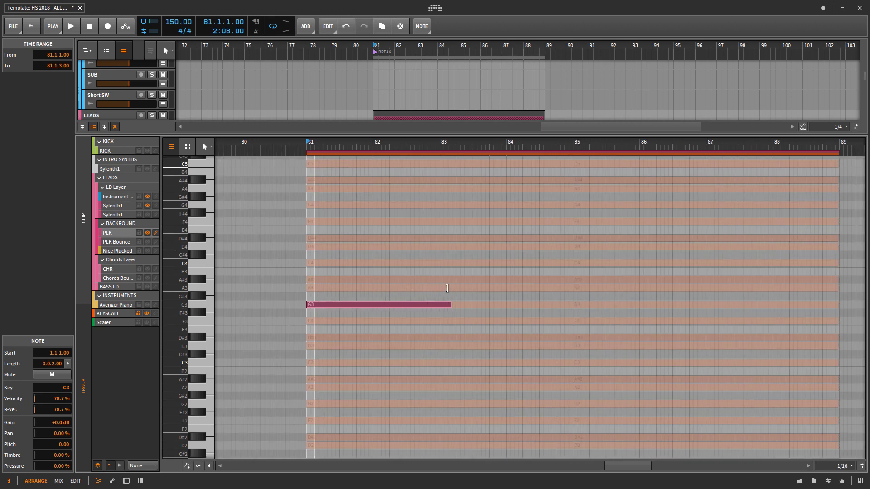
pyautogui.scroll(-3, 426, 277)
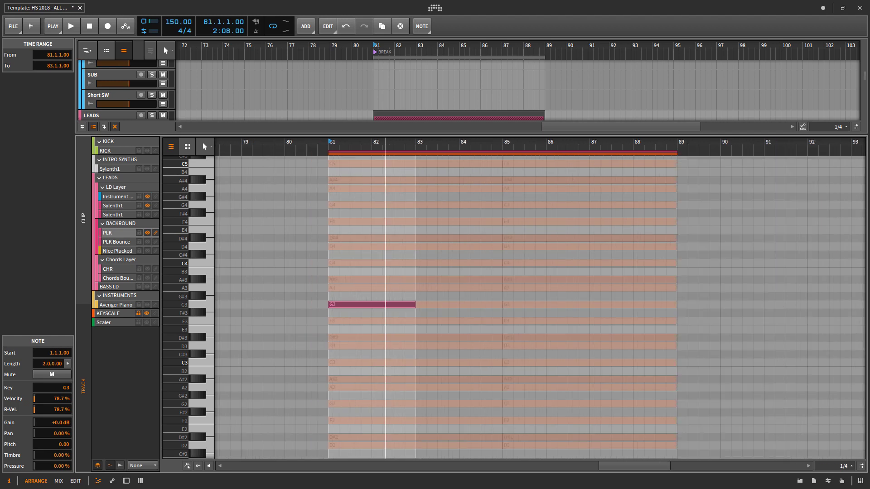
# Step: Audition the G3 note, transpose it down two octaves to G1 and play it back
pyautogui.press('space')
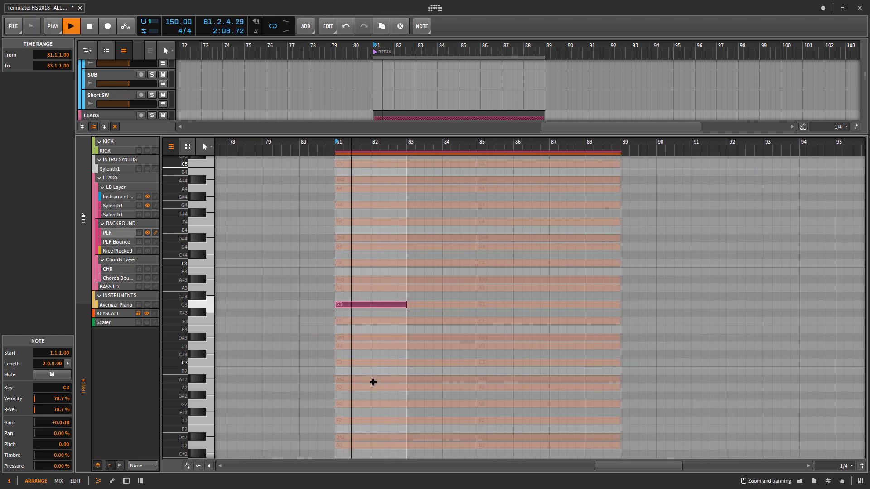
pyautogui.scroll(1, 372, 381)
pyautogui.press('space')
pyautogui.hotkey('shift', 'Down')
pyautogui.hotkey('shift', 'Down')
pyautogui.press('space')
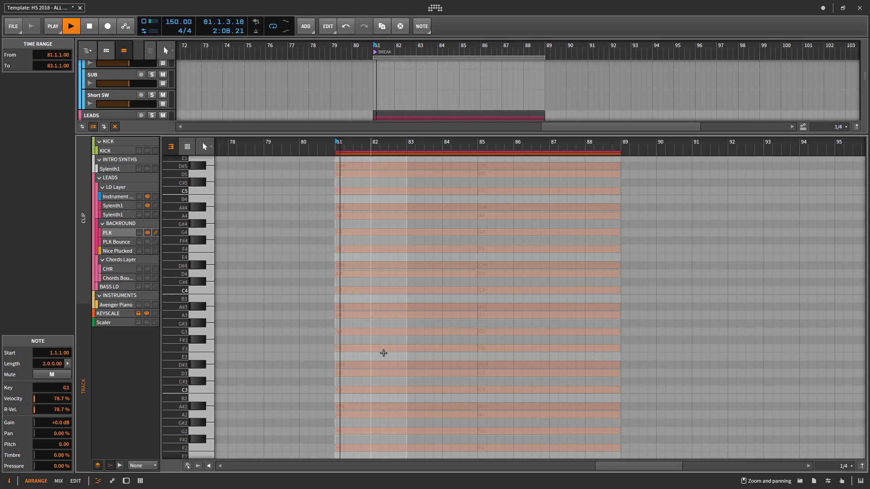
pyautogui.scroll(-8, 370, 360)
pyautogui.scroll(-1, 372, 355)
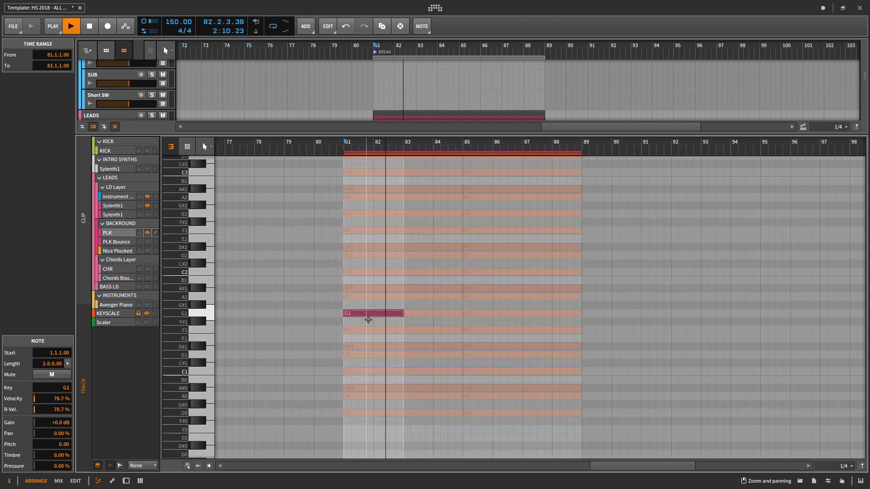
# Step: Duplicate the G1 note into two-bar notes D#1 at bar 83, A#1 at bar 85 and F1 at bar 87, and play the line
pyautogui.press('space')
pyautogui.moveTo(357, 313); pyautogui.dragTo(536, 332)
pyautogui.press('space')
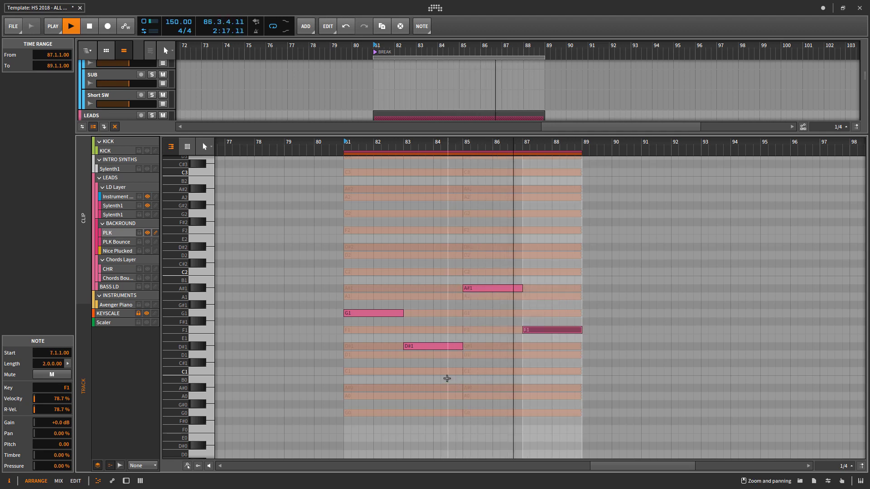
pyautogui.scroll(3, 444, 378)
pyautogui.keyDown('ctrl'); pyautogui.scroll(2, 405, 303); pyautogui.keyUp('ctrl')
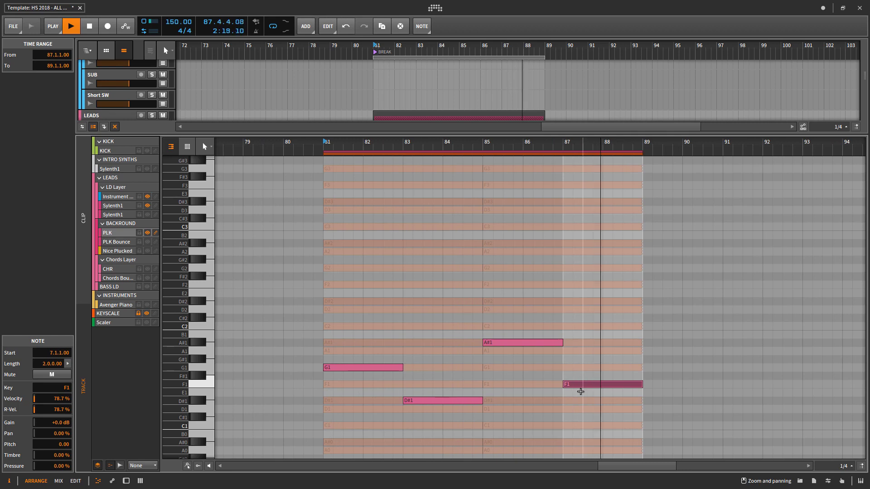
pyautogui.press('space')
# Step: Copy all four bass notes one octave higher as G2, D#2, A#2 and F2, and play the result
pyautogui.moveTo(380, 311); pyautogui.dragTo(601, 426)
pyautogui.moveTo(629, 435); pyautogui.dragTo(398, 274)
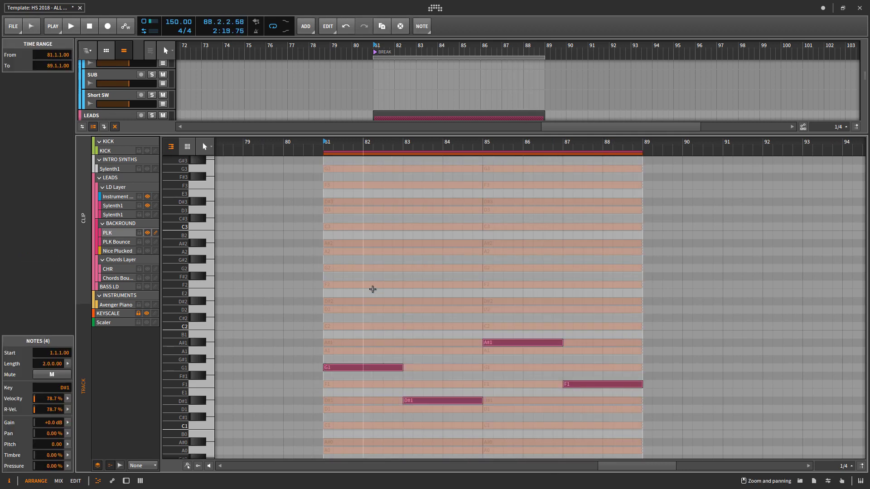
pyautogui.click(375, 301)
pyautogui.moveTo(370, 299); pyautogui.dragTo(342, 325)
pyautogui.click(373, 358)
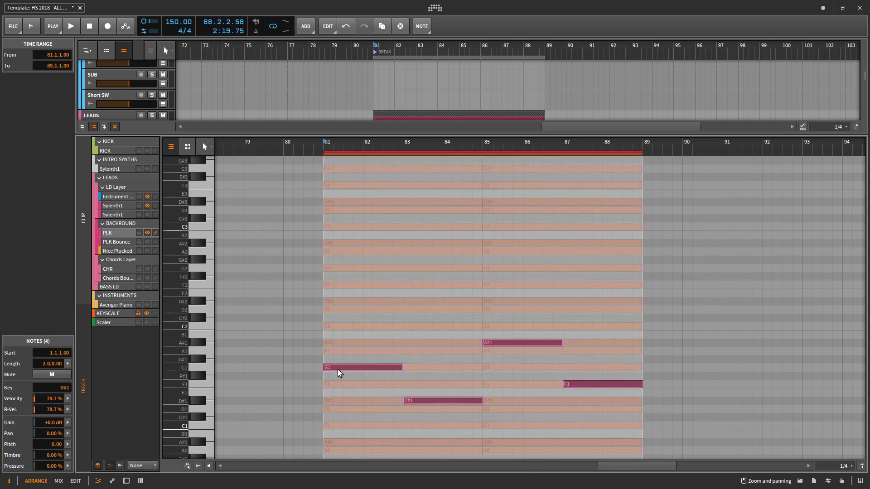
pyautogui.moveTo(338, 368); pyautogui.dragTo(339, 347)
pyautogui.hotkey('shift', 'Up')
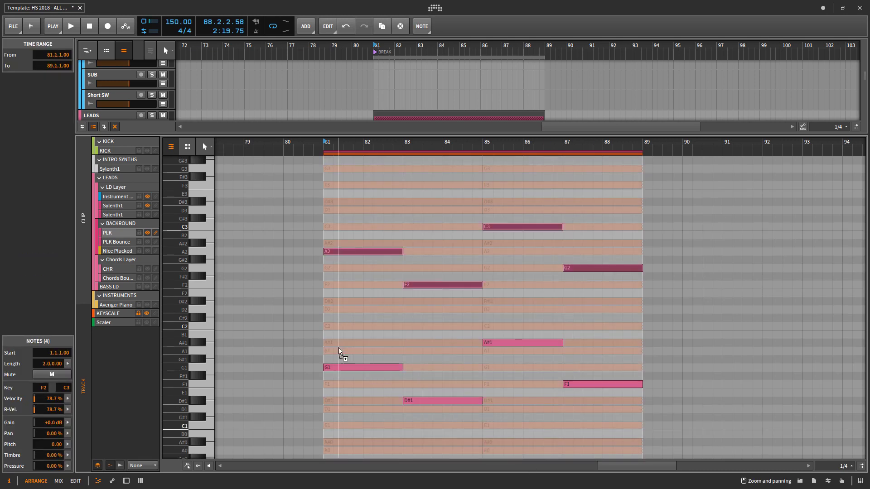
pyautogui.press('Down')
pyautogui.press('space')
pyautogui.scroll(2, 338, 347)
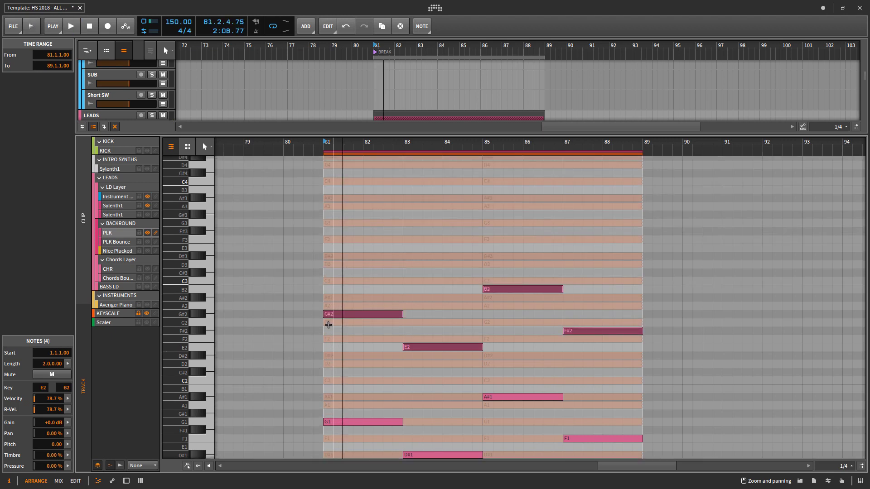
pyautogui.moveTo(340, 314); pyautogui.dragTo(340, 324)
pyautogui.press('space')
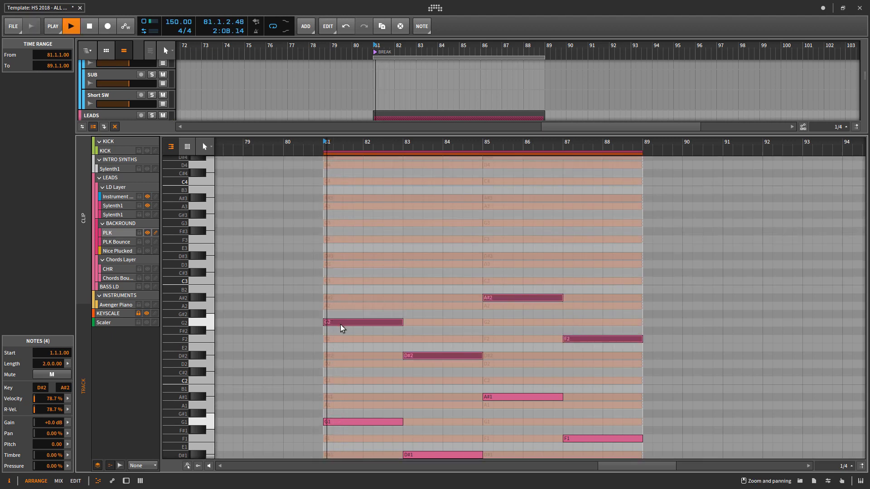
# Step: Stop playback and copy the two-bar G2 note at bar 81 up to D3
pyautogui.scroll(1, 360, 294)
pyautogui.click(357, 328)
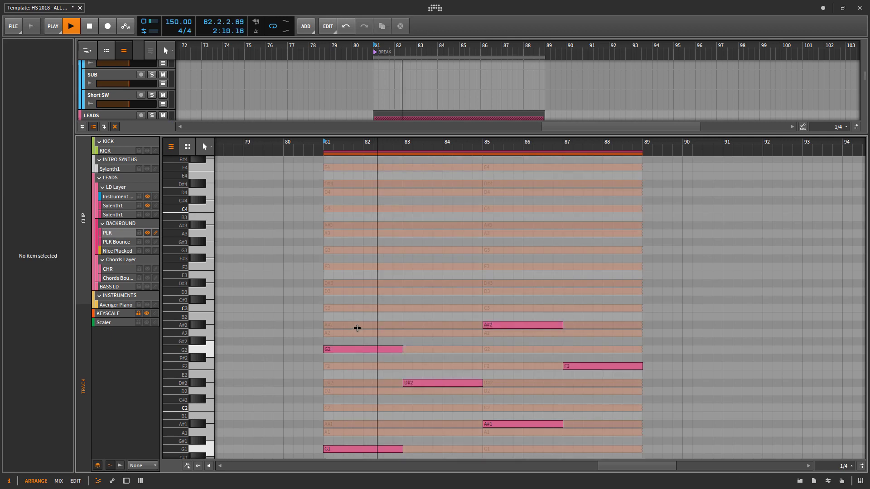
pyautogui.press('space')
pyautogui.moveTo(340, 349); pyautogui.dragTo(341, 294)
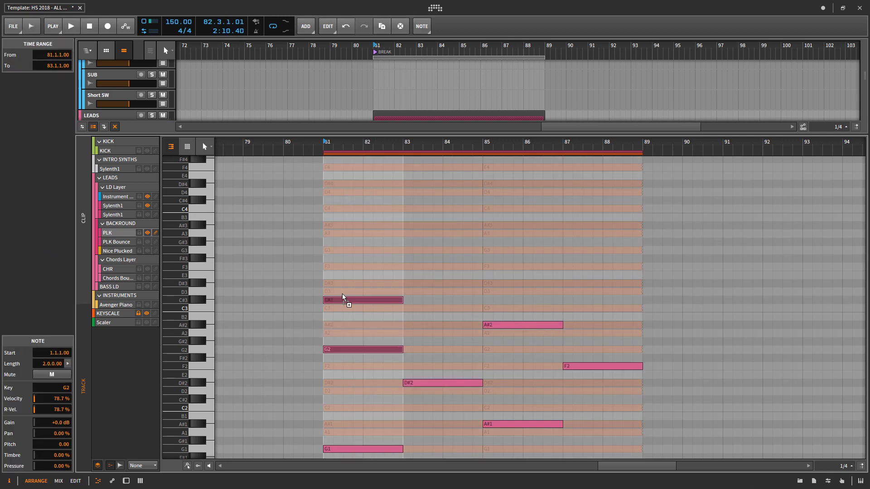
pyautogui.press('space')
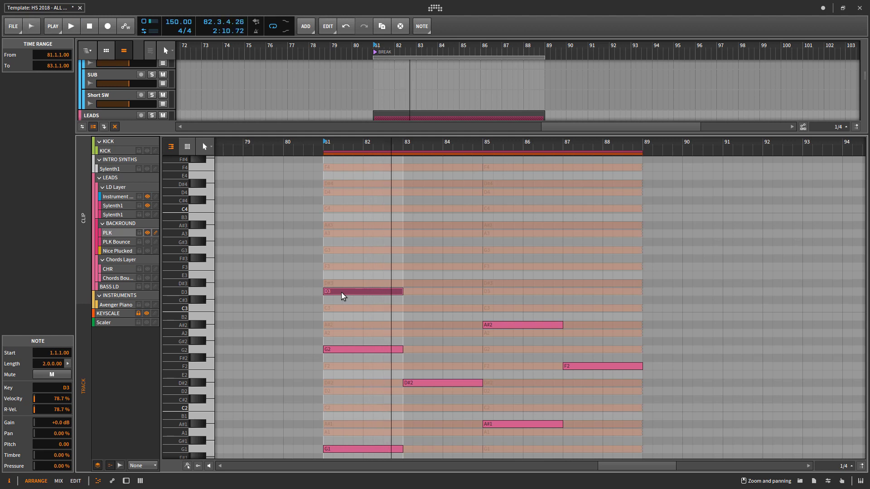
# Step: Copy the two-bar D3 note to bars 83, 85 and 87 and play the progression
pyautogui.moveTo(341, 293); pyautogui.dragTo(426, 289)
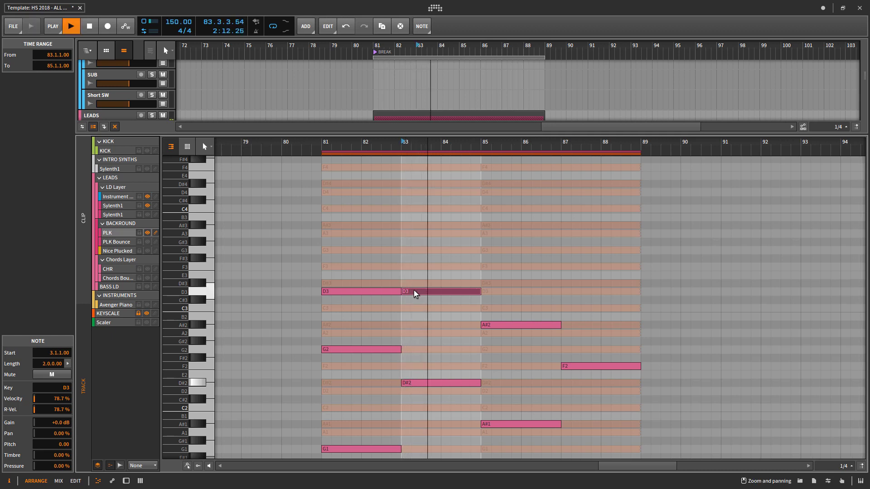
pyautogui.press('space')
pyautogui.press('space')
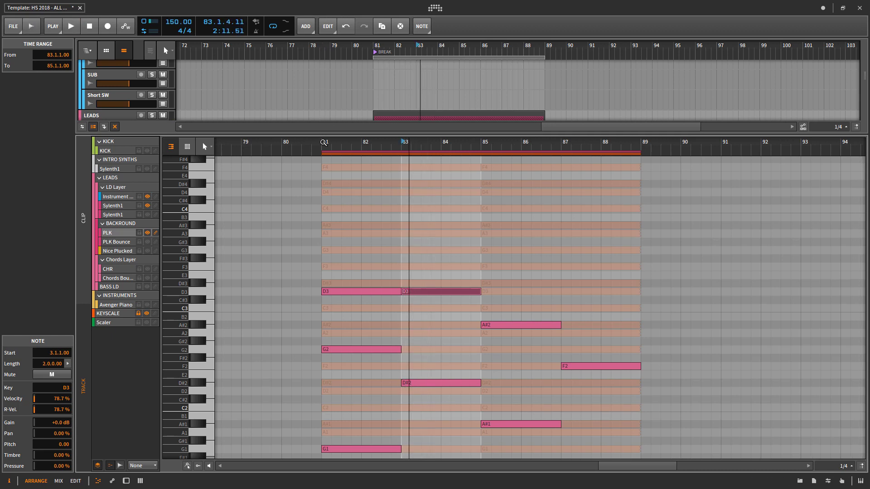
pyautogui.hotkey('ctrl', 'd')
pyautogui.hotkey('ctrl', 'd')
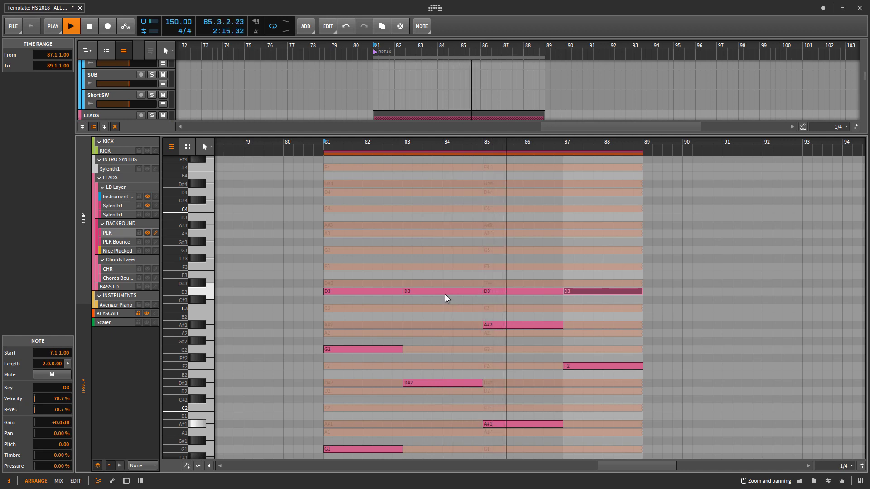
# Step: Raise the copied D3 notes to G3 at bar 83 and to F3 at bars 85 and 87
pyautogui.moveTo(444, 294); pyautogui.dragTo(442, 251)
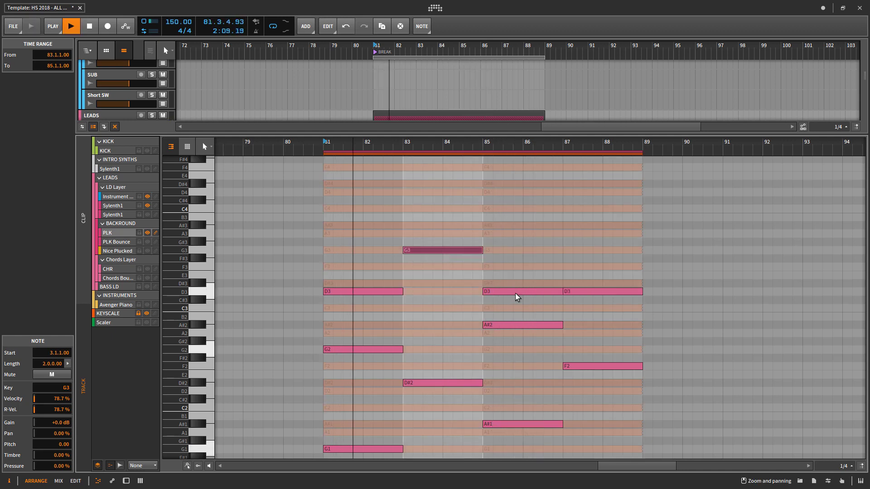
pyautogui.moveTo(514, 295); pyautogui.dragTo(514, 264)
pyautogui.moveTo(567, 292); pyautogui.dragTo(573, 267)
pyautogui.scroll(-3, 427, 312)
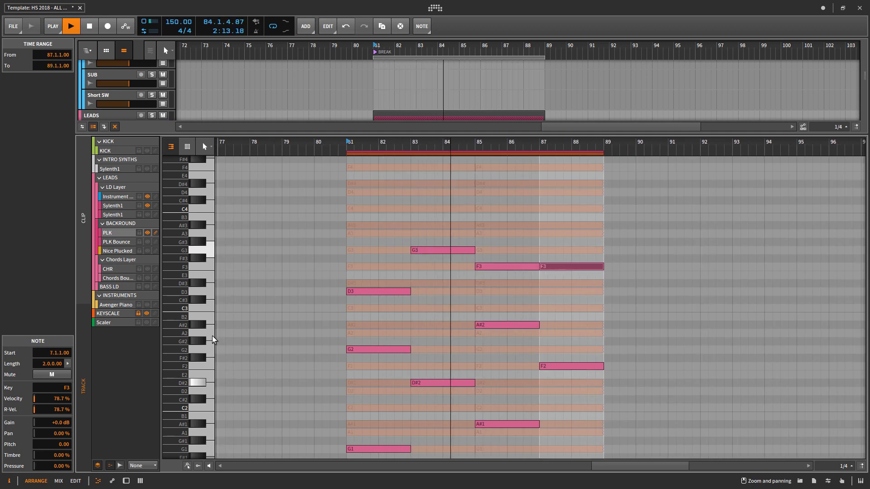
pyautogui.scroll(1, 368, 347)
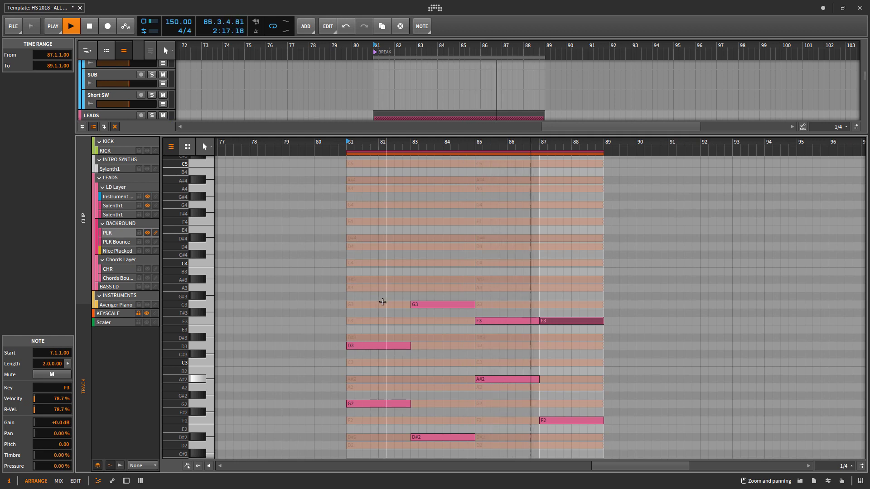
# Step: Copy the D3 note at bar 81 up to A#3, duplicate it to bar 83 and restart playback
pyautogui.moveTo(365, 349); pyautogui.dragTo(365, 279)
pyautogui.press('space')
pyautogui.scroll(1, 376, 328)
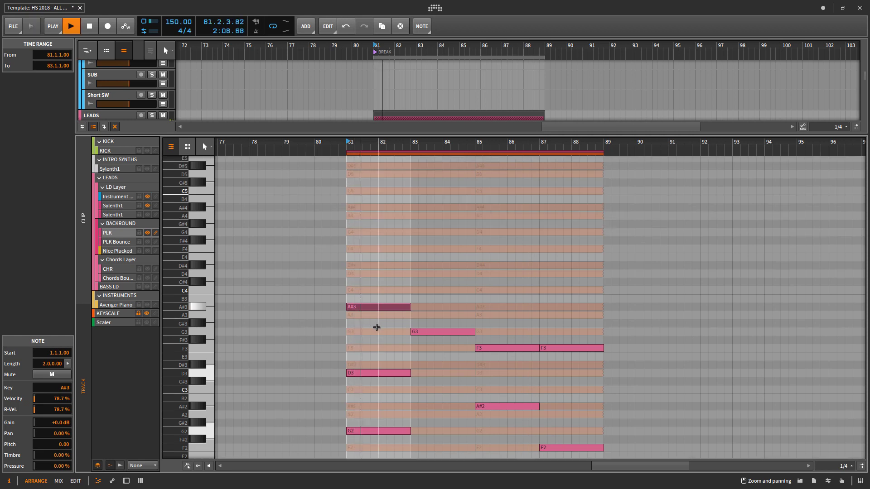
pyautogui.hotkey('ctrl', 'd')
pyautogui.moveTo(450, 142); pyautogui.dragTo(454, 156)
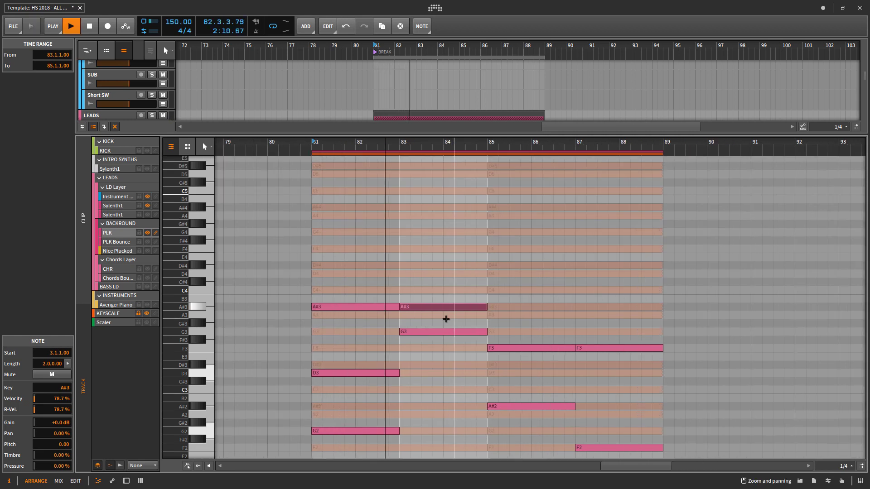
pyautogui.press('space')
pyautogui.press('space')
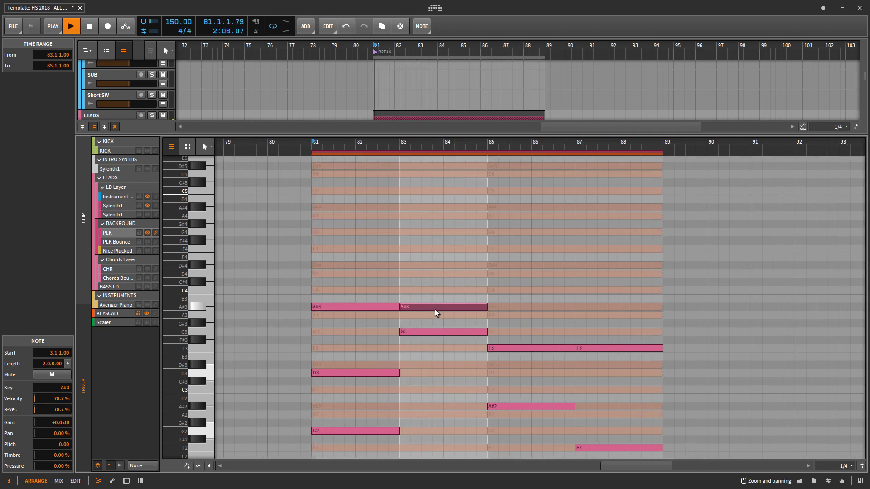
# Step: Complete the top voice by raising the bar 83 A#3 to D#4 and adding two-bar notes D4 at bar 85 and C4 at bar 87
pyautogui.moveTo(434, 309); pyautogui.dragTo(609, 294)
pyautogui.scroll(-4, 552, 308)
pyautogui.scroll(-3, 538, 313)
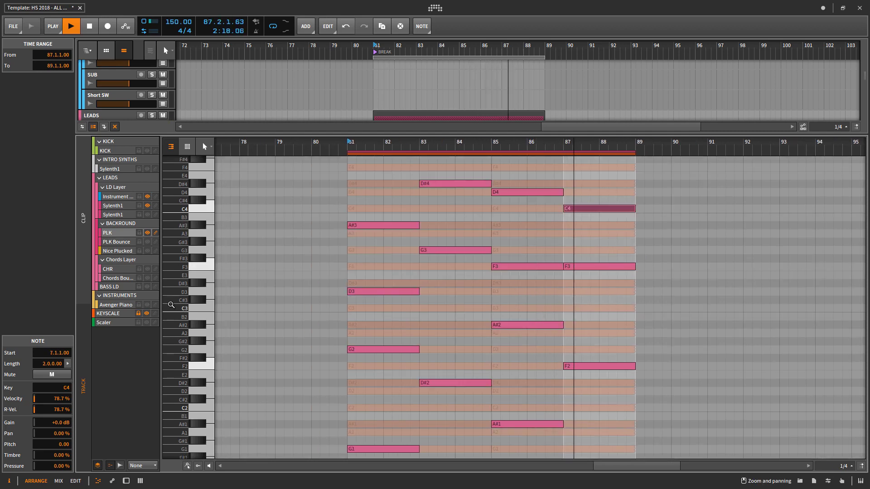
# Step: Return to the arrangement, stop playback and copy the PLK clip at bar 81 onto the BASS LD track
pyautogui.moveTo(171, 305); pyautogui.dragTo(153, 305)
pyautogui.press('a')
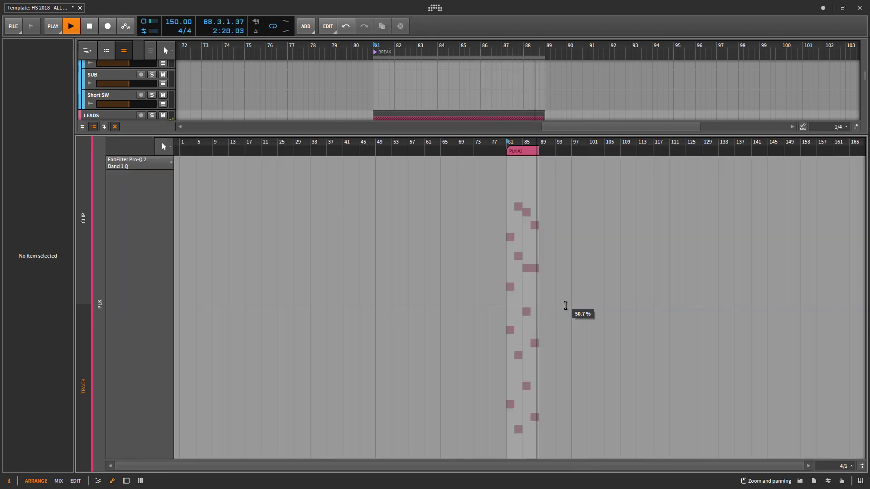
pyautogui.press('a')
pyautogui.press('space')
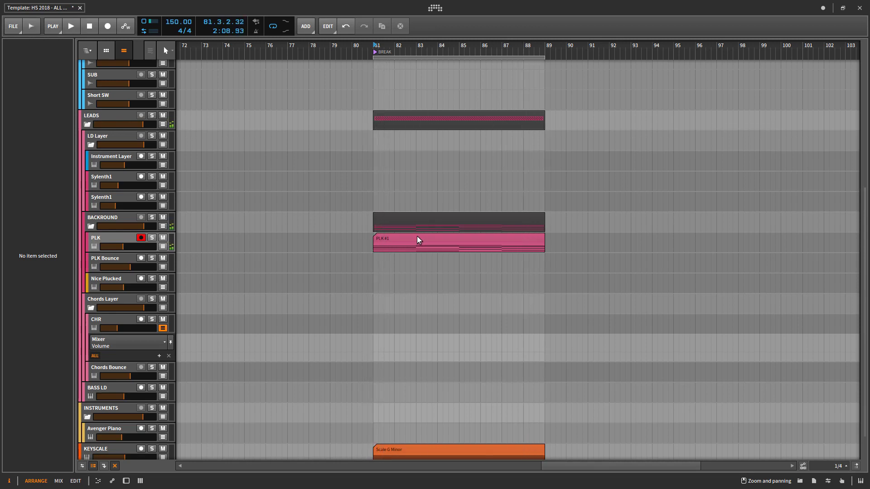
pyautogui.click(417, 240)
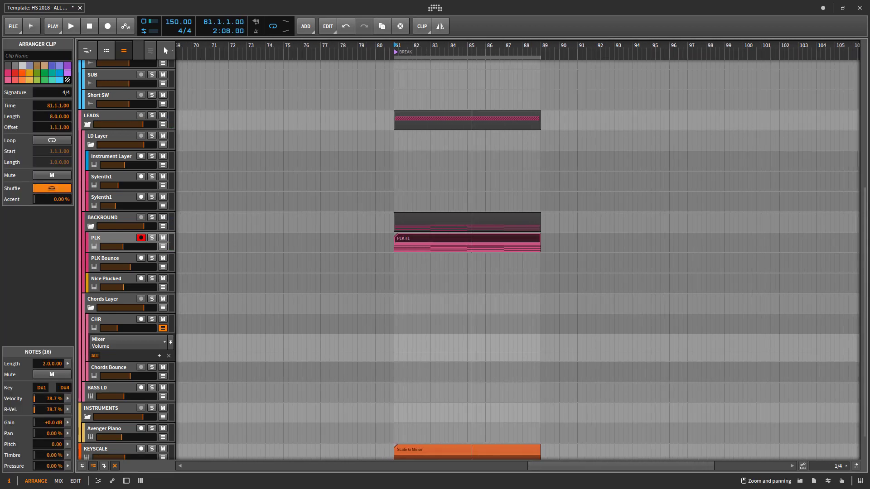
pyautogui.moveTo(406, 243); pyautogui.dragTo(406, 392)
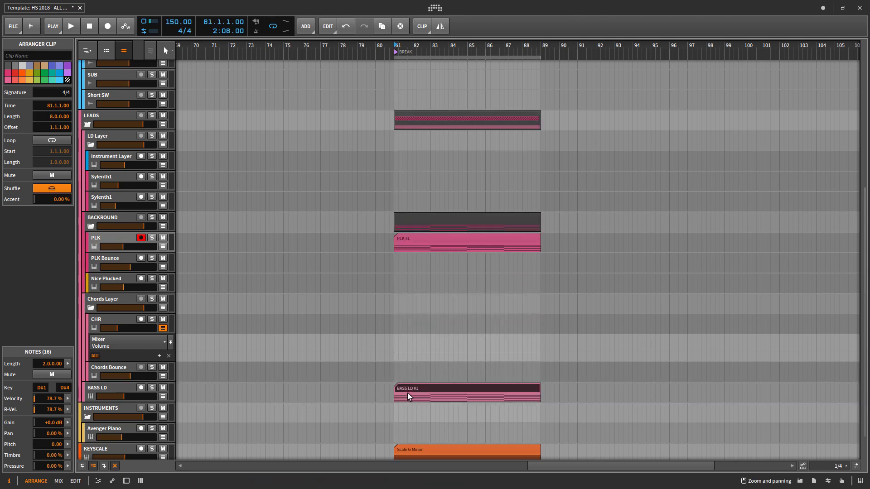
pyautogui.press('e')
pyautogui.scroll(-3, 525, 323)
pyautogui.scroll(2, 815, 270)
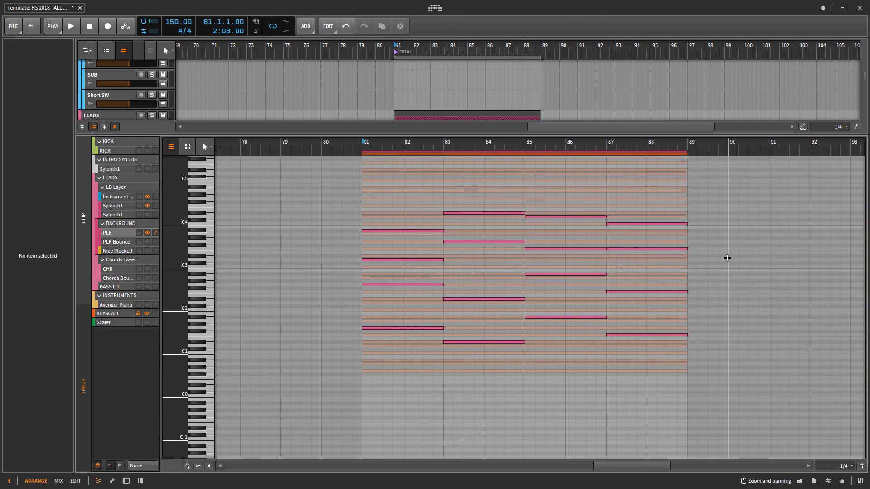
pyautogui.moveTo(727, 258); pyautogui.dragTo(294, 159)
pyautogui.press('Delete')
pyautogui.moveTo(450, 270); pyautogui.dragTo(417, 253)
pyautogui.press('Delete')
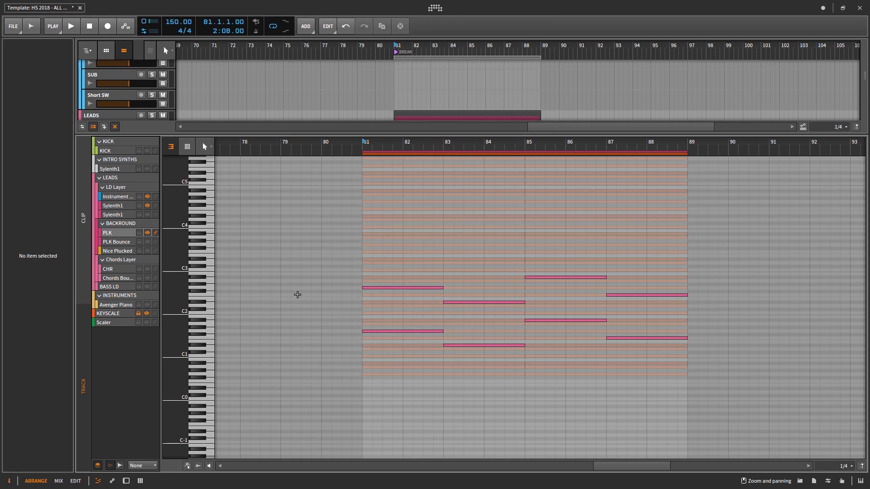
pyautogui.press('space')
pyautogui.press('space')
pyautogui.click(176, 321)
pyautogui.moveTo(176, 321); pyautogui.dragTo(218, 322)
pyautogui.press('space')
pyautogui.press('space')
pyautogui.moveTo(701, 270); pyautogui.dragTo(389, 153)
pyautogui.press('Delete')
pyautogui.moveTo(395, 286); pyautogui.dragTo(423, 348)
pyautogui.press('space')
pyautogui.press('space')
pyautogui.hotkey('ctrl', 'a')
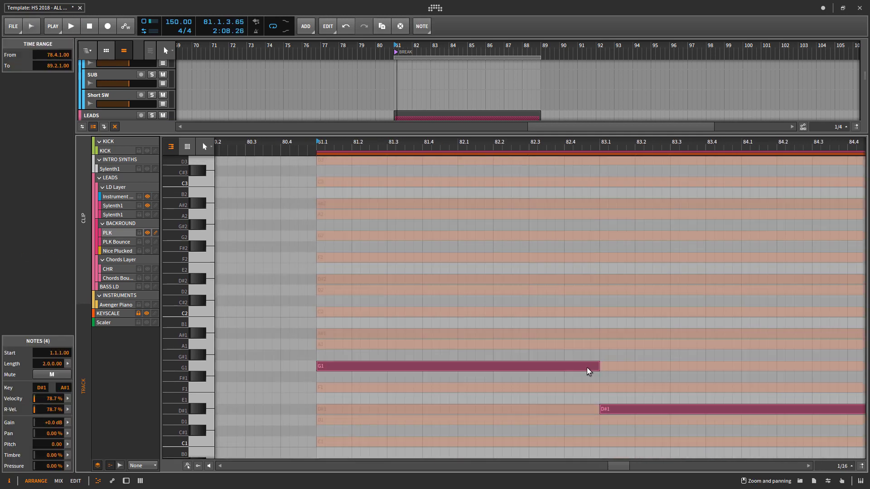
pyautogui.moveTo(598, 367); pyautogui.dragTo(336, 345)
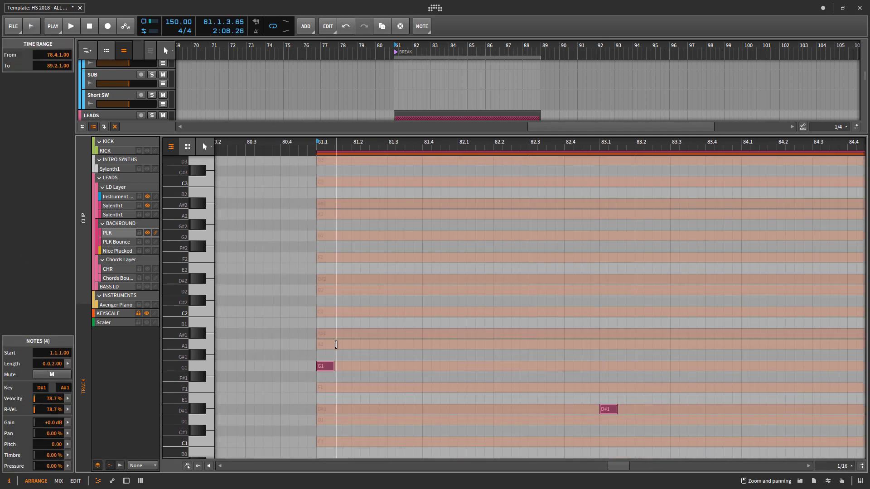
pyautogui.hotkey('shift', 'Down')
pyautogui.press('space')
pyautogui.hotkey('ctrl', 'z')
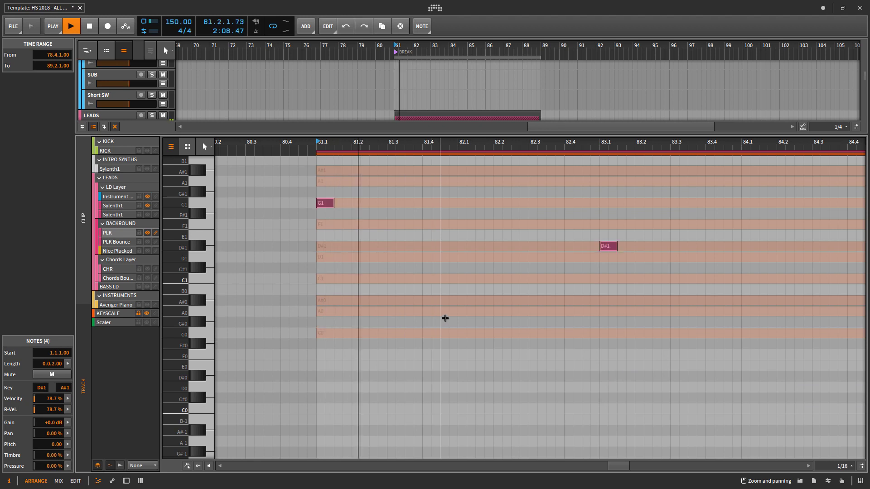
pyautogui.hotkey('ctrl', 'z')
pyautogui.scroll(-5, 448, 285)
pyautogui.scroll(3, 453, 285)
pyautogui.press('space')
pyautogui.scroll(3, 484, 283)
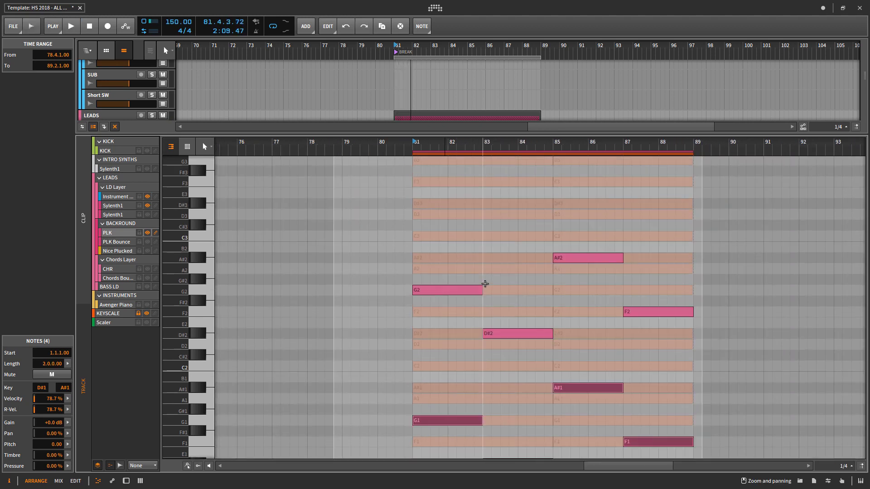
pyautogui.scroll(2, 501, 303)
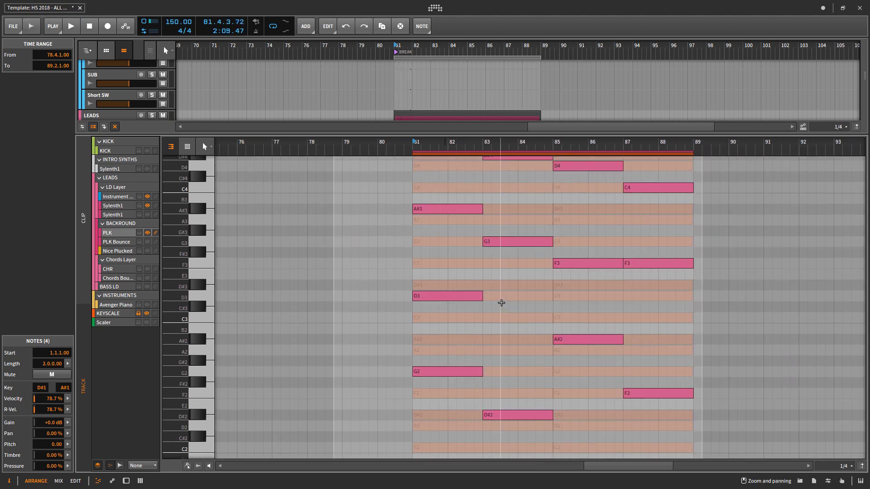
# Step: Return to the arrangement, select the BASS LD track and open its clip on its own in the note editor
pyautogui.click(501, 303)
pyautogui.press('a')
pyautogui.press('a')
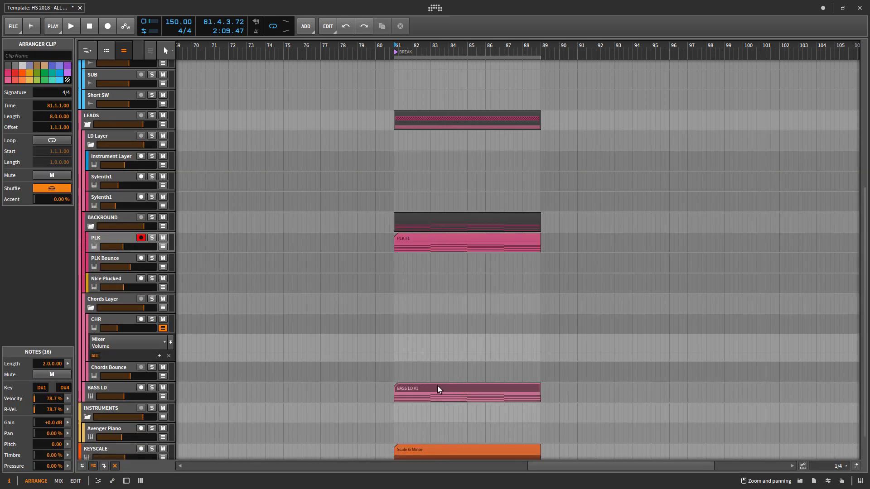
pyautogui.click(118, 388)
pyautogui.doubleClick(439, 390)
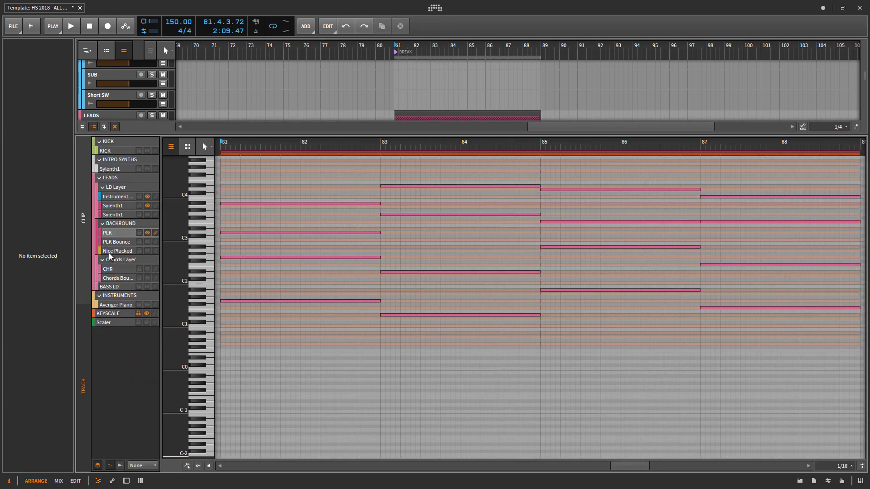
pyautogui.click(88, 245)
pyautogui.press('a')
pyautogui.press('a')
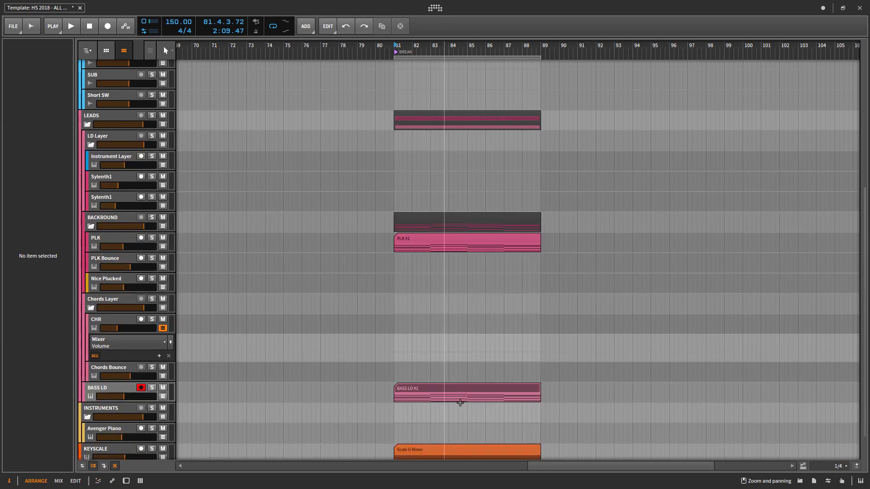
pyautogui.doubleClick(458, 389)
pyautogui.press('space')
pyautogui.press('space')
pyautogui.scroll(2, 748, 278)
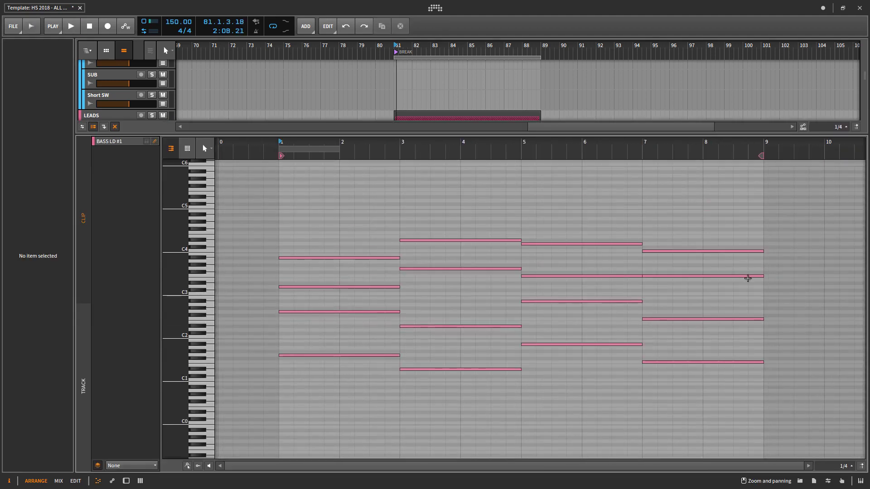
# Step: Delete all upper chord notes in the BASS LD clip, keeping only the lowest bass note of each chord
pyautogui.moveTo(809, 290); pyautogui.dragTo(217, 153)
pyautogui.press('Delete')
pyautogui.click(457, 200)
pyautogui.press('space')
pyautogui.moveTo(737, 347); pyautogui.dragTo(247, 303)
pyautogui.press('Delete')
# Step: Select all four bass notes, stop playback and shorten them to a length of 0.0.2.00
pyautogui.moveTo(179, 347); pyautogui.dragTo(199, 326)
pyautogui.scroll(-3, 340, 363)
pyautogui.moveTo(340, 363); pyautogui.dragTo(358, 403)
pyautogui.hotkey('ctrl', 'a')
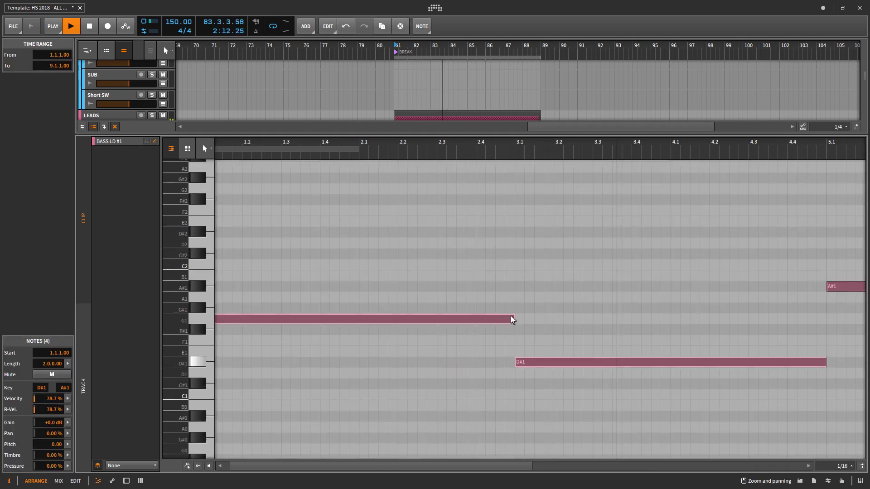
pyautogui.press('space')
pyautogui.moveTo(513, 320); pyautogui.dragTo(526, 316)
pyautogui.moveTo(323, 313); pyautogui.dragTo(301, 313)
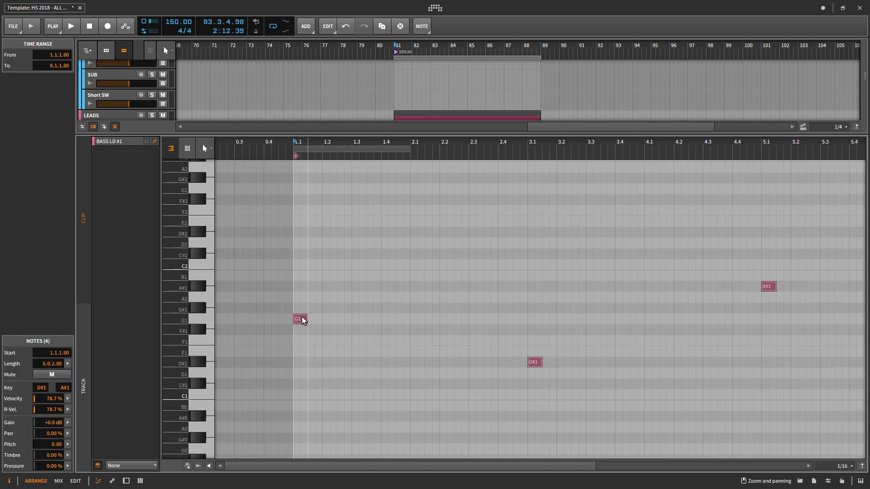
# Step: Duplicate the short bass notes onto every beat so they fill each two-bar chord
pyautogui.hotkey('ctrl', 'd')
pyautogui.hotkey('ctrl', 'd')
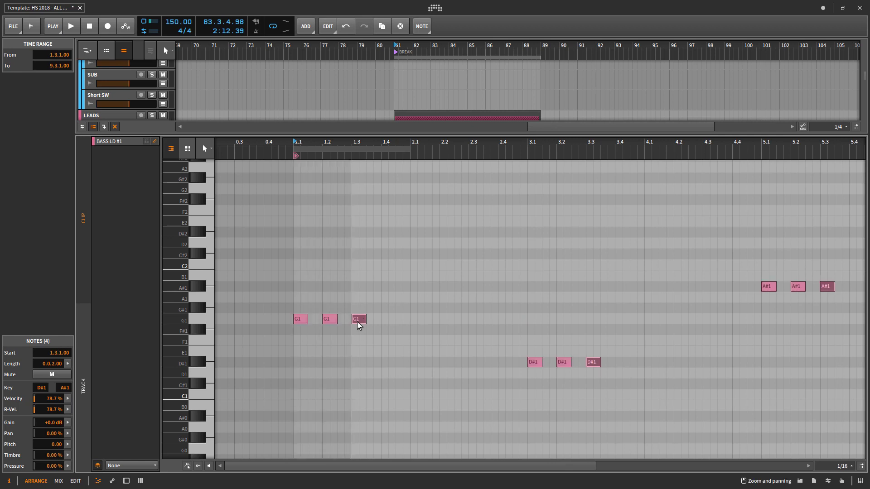
pyautogui.hotkey('ctrl', 'd')
pyautogui.moveTo(390, 323); pyautogui.dragTo(401, 330)
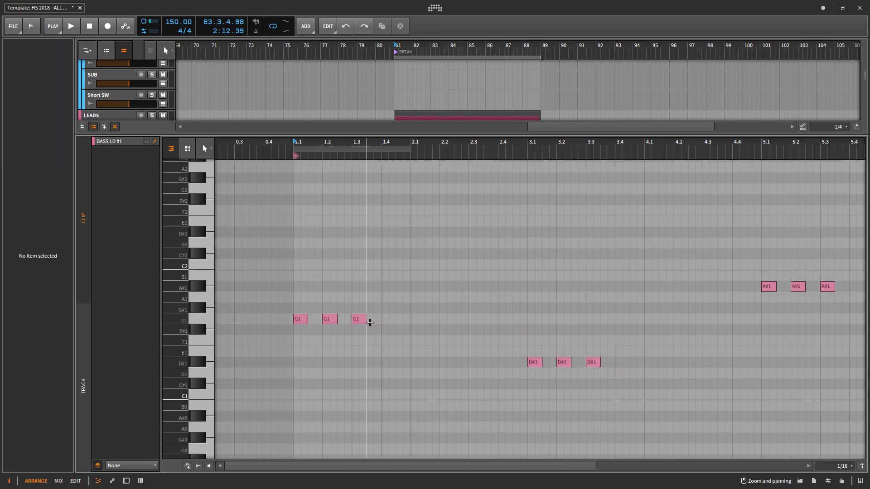
pyautogui.hotkey('ctrl', 'a')
pyautogui.moveTo(347, 320); pyautogui.dragTo(475, 320)
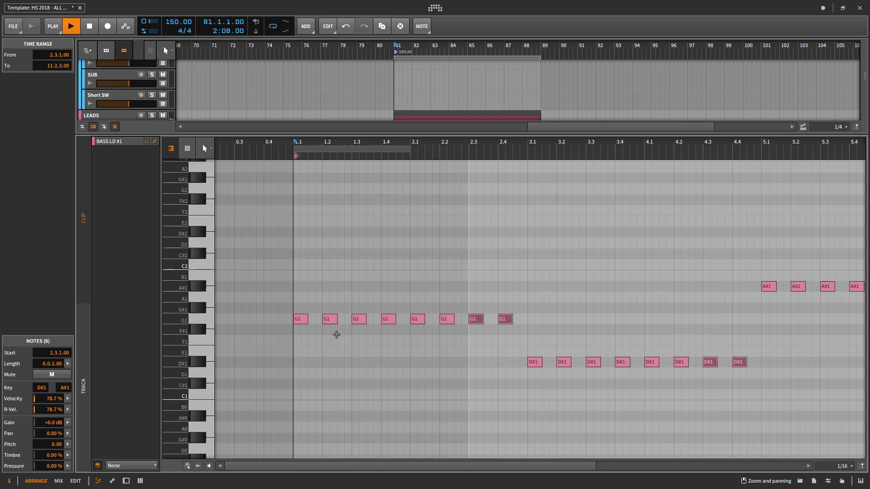
# Step: Copy all bass notes half a beat later and one octave higher, play the line and lower every note by one octave
pyautogui.hotkey('ctrl', 'a')
pyautogui.moveTo(300, 318); pyautogui.dragTo(316, 318)
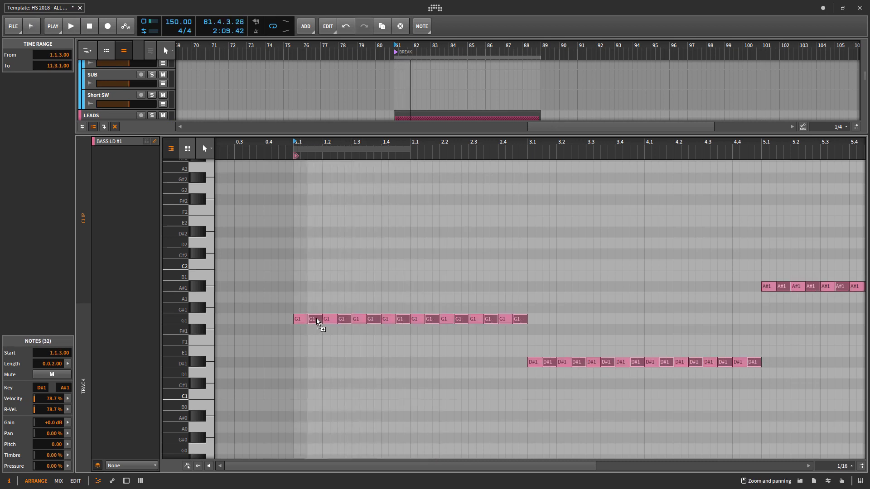
pyautogui.hotkey('shift', 'Up')
pyautogui.press('space')
pyautogui.hotkey('ctrl', 'a')
pyautogui.hotkey('shift', 'Down')
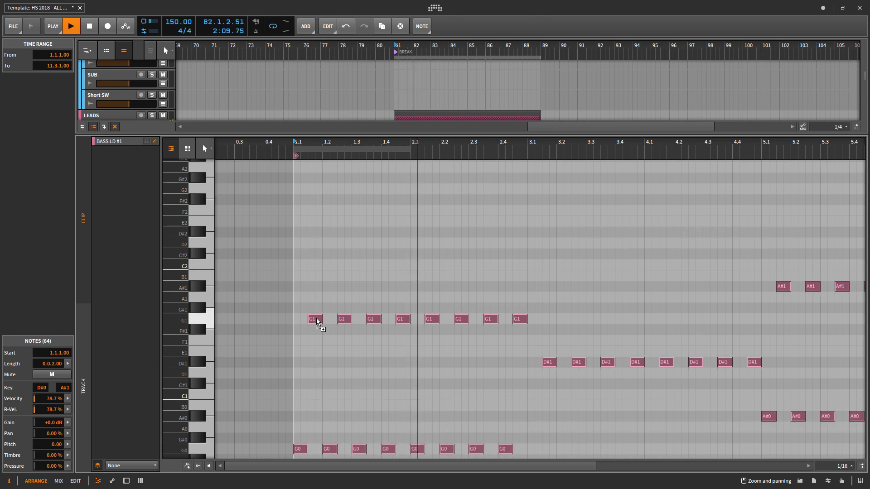
# Step: Shorten all the bass notes to a length of 0.0.1.75 and return to the arrangement
pyautogui.scroll(8, 420, 304)
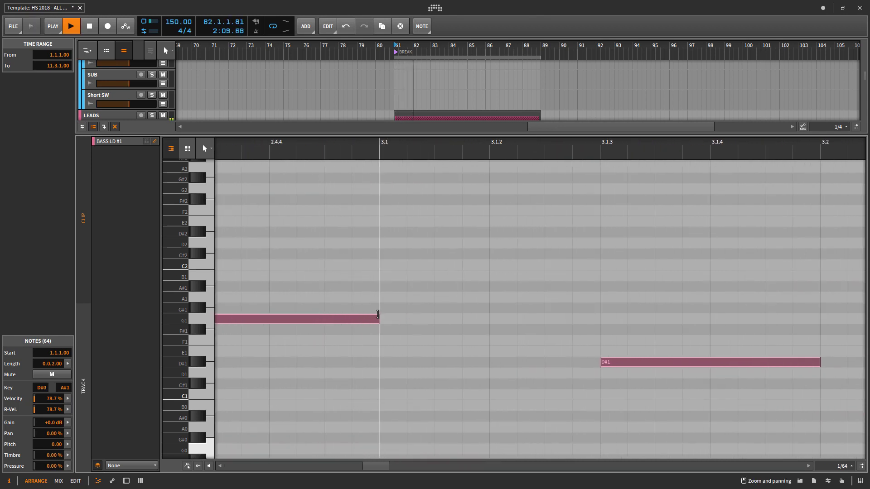
pyautogui.moveTo(377, 319); pyautogui.dragTo(351, 320)
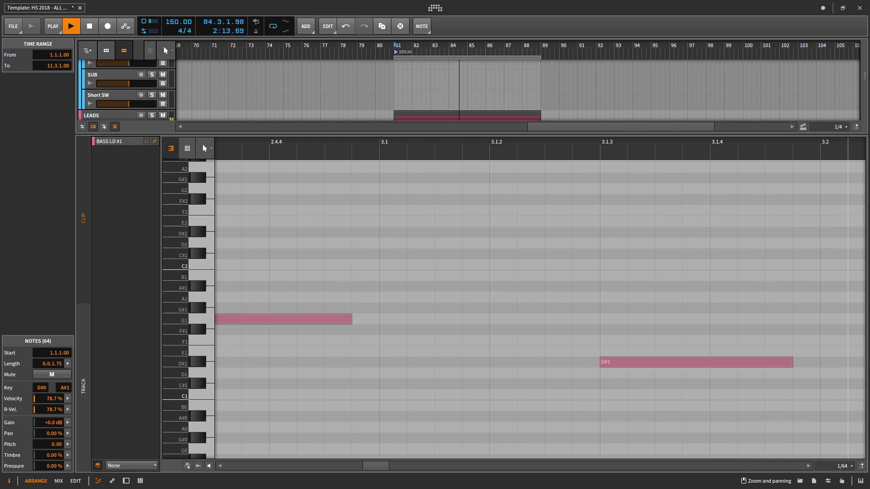
pyautogui.scroll(-10, 618, 219)
pyautogui.press('e')
pyautogui.scroll(1, 226, 246)
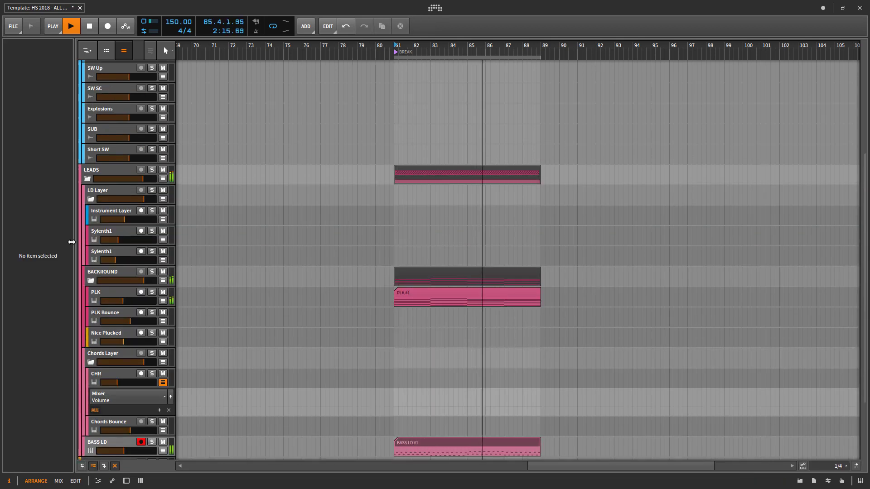
# Step: Create a new clip at bar 81 on the upper Sylenth1 lead track and extend it across the eight-bar break
pyautogui.press('space')
pyautogui.click(109, 249)
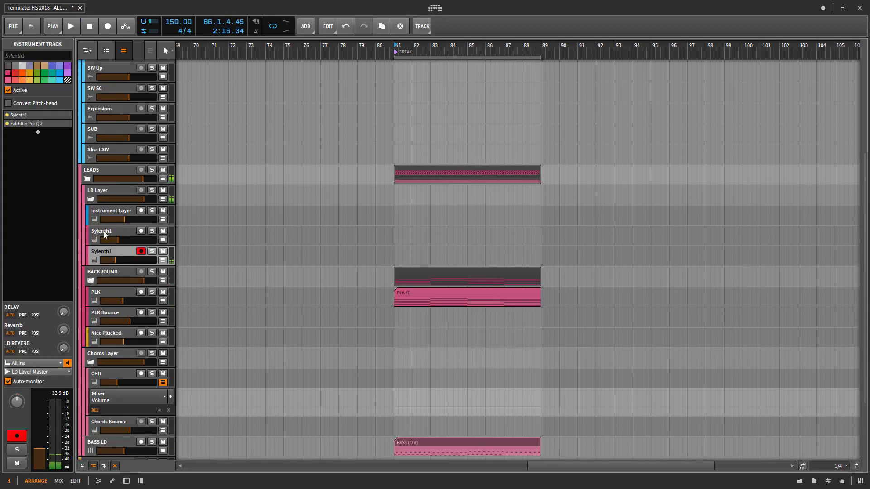
pyautogui.click(103, 231)
pyautogui.click(398, 236)
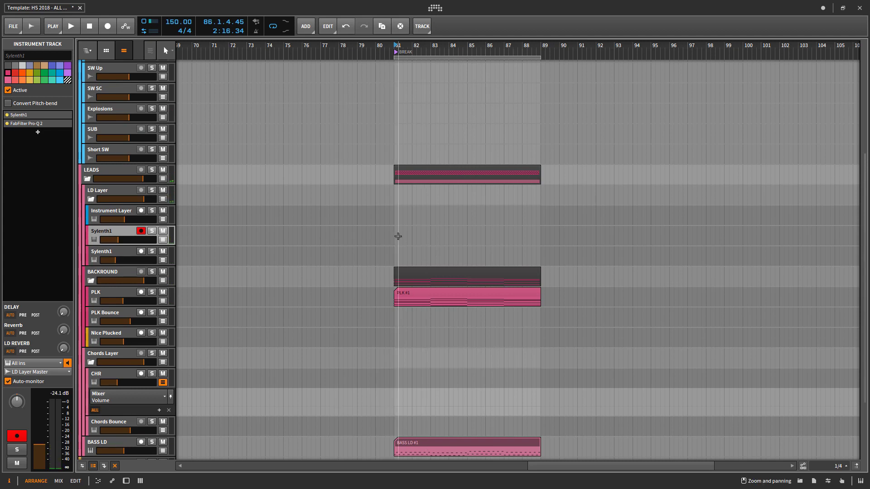
pyautogui.doubleClick(395, 236)
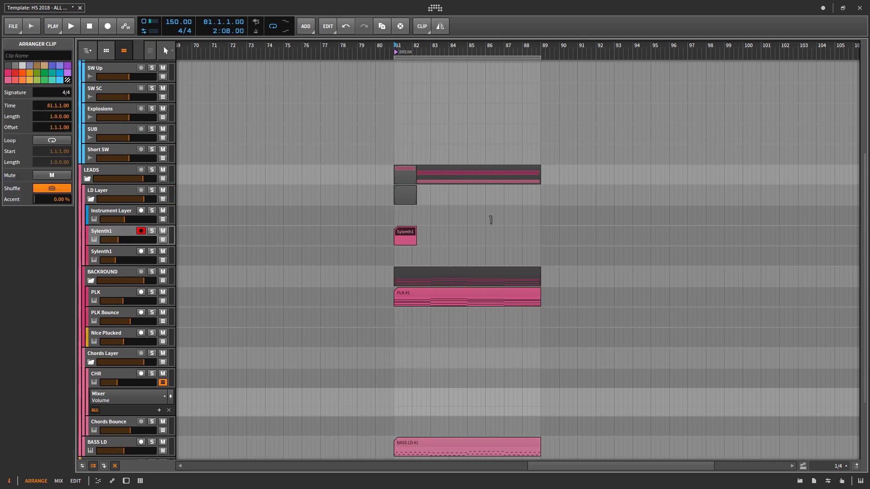
pyautogui.moveTo(490, 219); pyautogui.dragTo(542, 234)
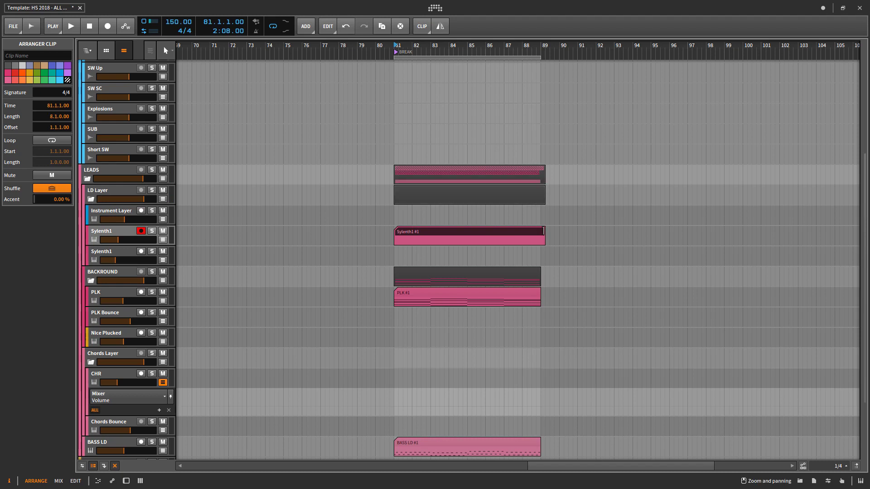
# Step: Open the new clip in the layered note editor and lock the PLK chords as a background reference
pyautogui.press('space')
pyautogui.doubleClick(522, 233)
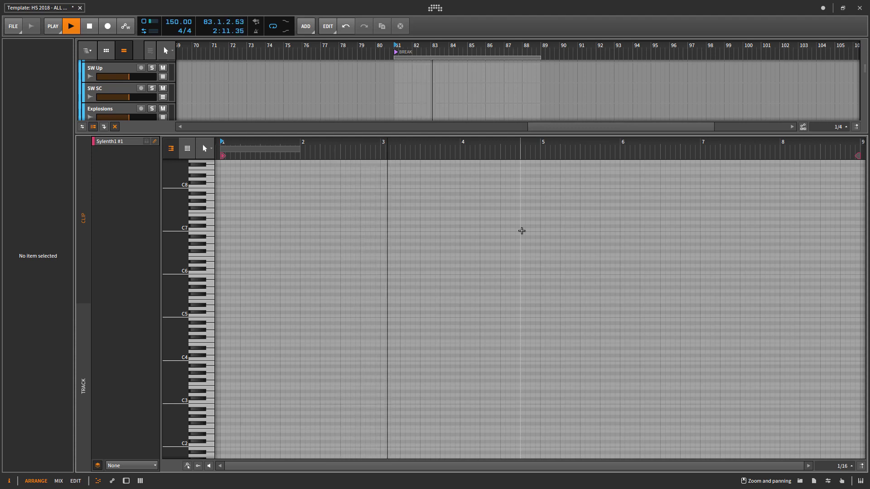
pyautogui.click(85, 358)
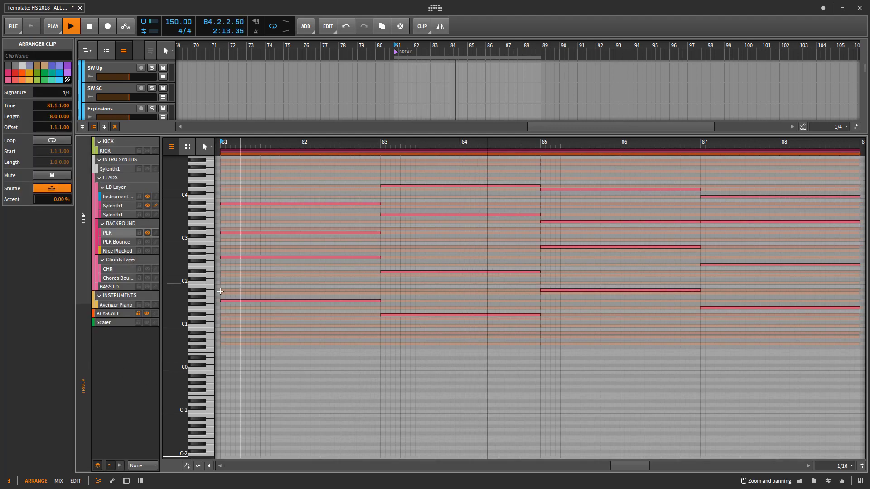
pyautogui.click(140, 233)
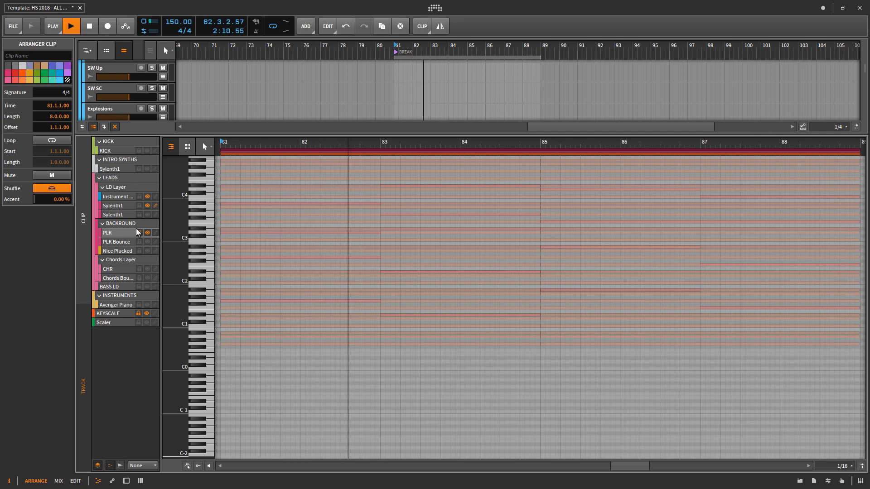
pyautogui.click(138, 232)
pyautogui.moveTo(381, 143); pyautogui.dragTo(380, 132)
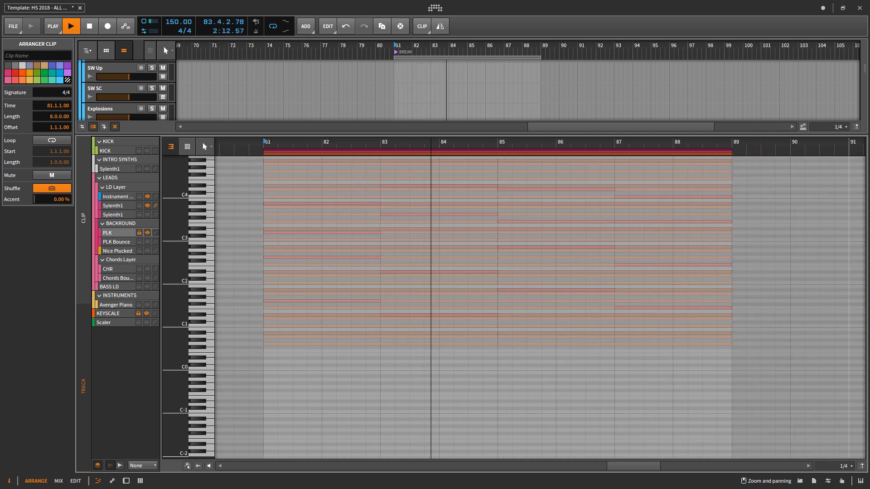
pyautogui.press('space')
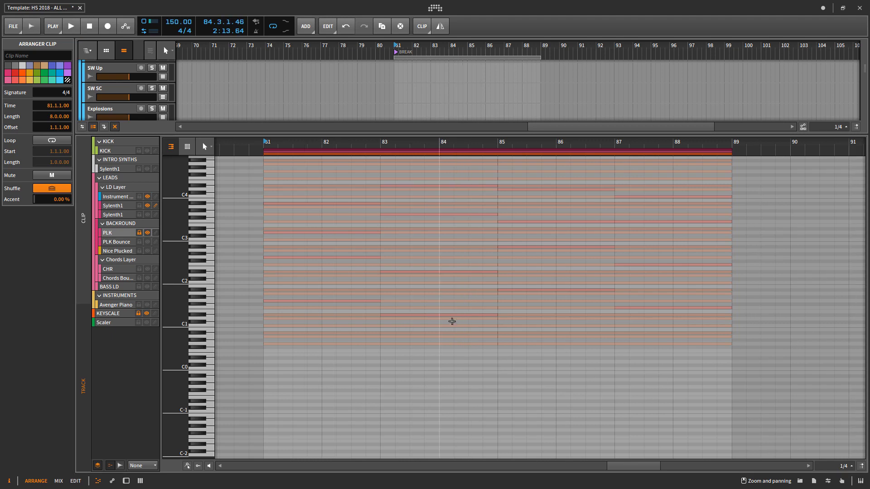
# Step: Add a short A#3 note with a length of 0.0.2.00 at the start of bar 81
pyautogui.moveTo(455, 321); pyautogui.dragTo(482, 313)
pyautogui.scroll(3, 448, 322)
pyautogui.press('space')
pyautogui.press('space')
pyautogui.moveTo(173, 319); pyautogui.dragTo(210, 376)
pyautogui.moveTo(326, 384); pyautogui.dragTo(425, 383)
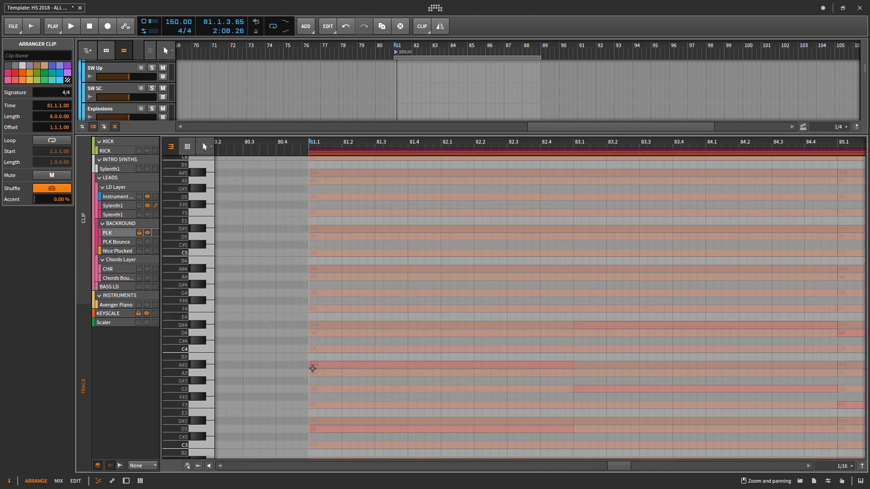
pyautogui.doubleClick(312, 367)
pyautogui.moveTo(324, 364); pyautogui.dragTo(326, 364)
pyautogui.press('space')
pyautogui.scroll(-2, 353, 387)
# Step: Play the opening A#3 note against the chords several times from bar 81
pyautogui.press('space')
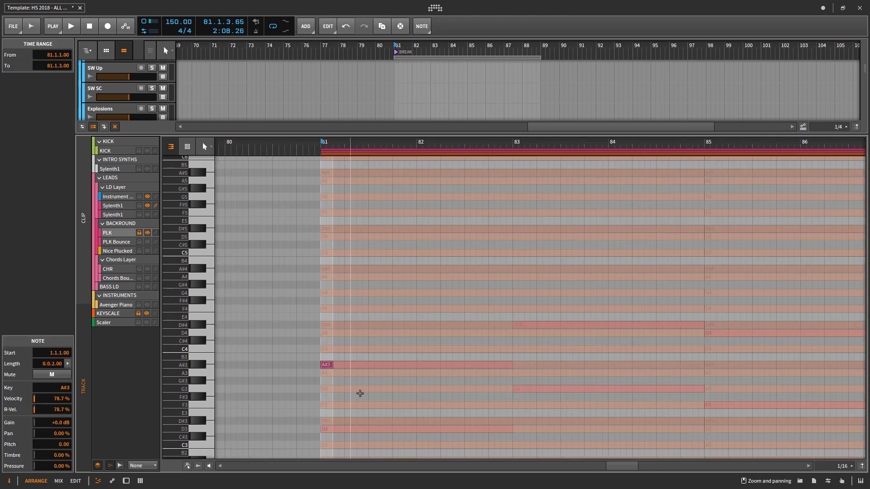
pyautogui.press('space')
pyautogui.press('space')
pyautogui.press('space')
pyautogui.press('space')
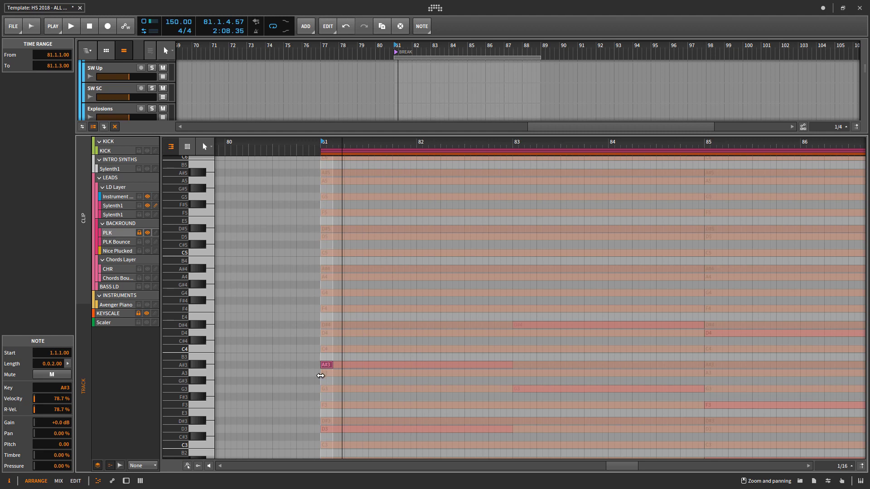
pyautogui.press('space')
pyautogui.press('space')
pyautogui.press('space')
# Step: Copy the short note to the start of each following chord: D#4 at bar 83, D4 at bar 85 and C4 at bar 87
pyautogui.doubleClick(517, 325)
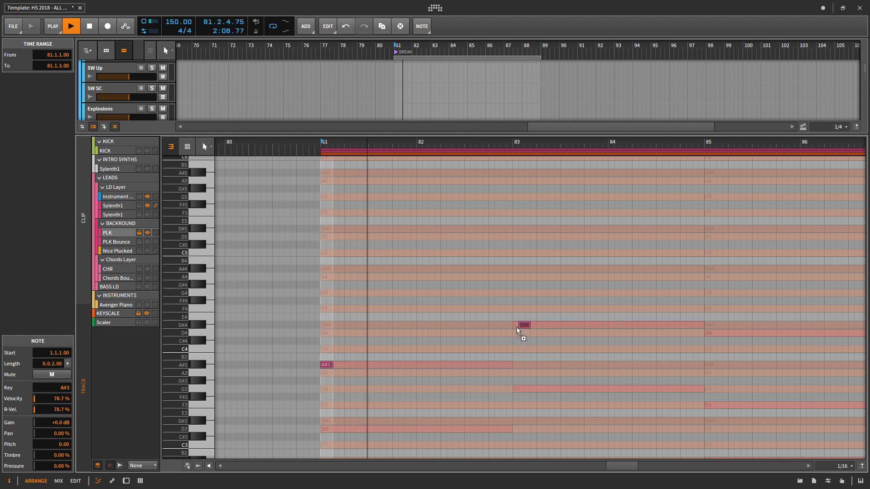
pyautogui.moveTo(516, 327); pyautogui.dragTo(518, 326)
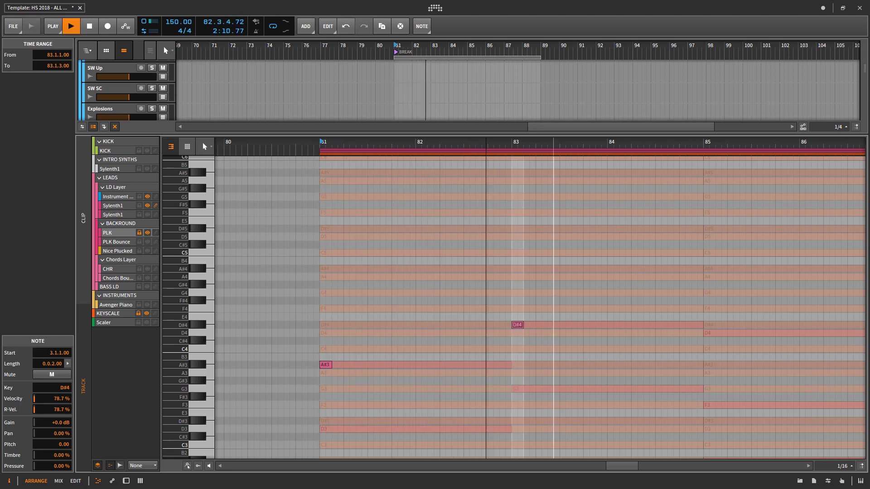
pyautogui.scroll(-2, 517, 327)
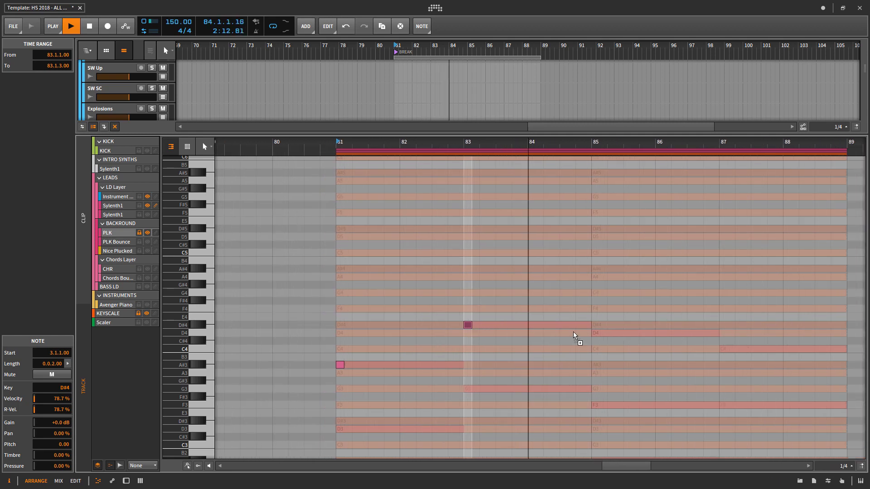
pyautogui.doubleClick(596, 334)
pyautogui.doubleClick(723, 349)
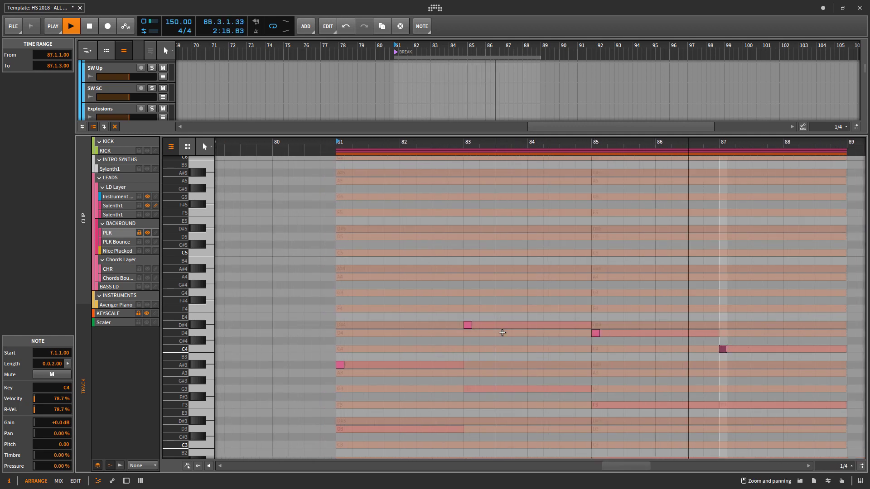
# Step: Repeat the A#3 note on all four beats of bar 81 and play the pattern
pyautogui.scroll(-1, 501, 333)
pyautogui.press('space')
pyautogui.scroll(3, 334, 358)
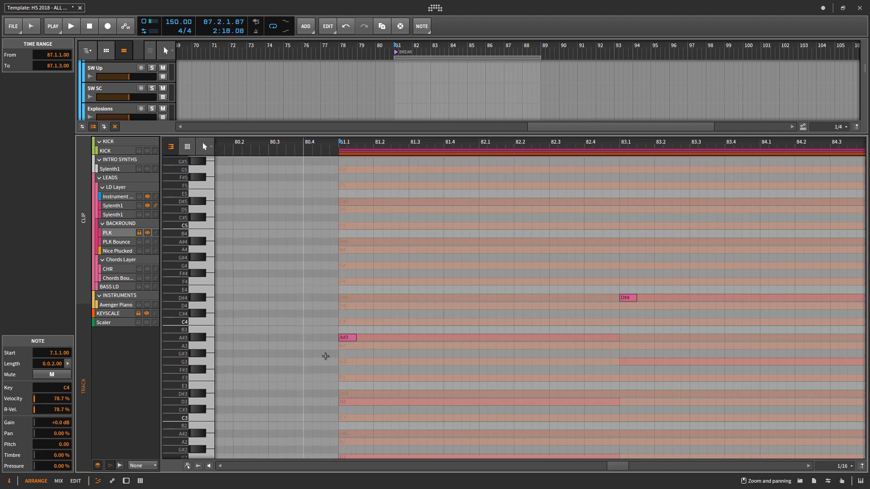
pyautogui.click(345, 337)
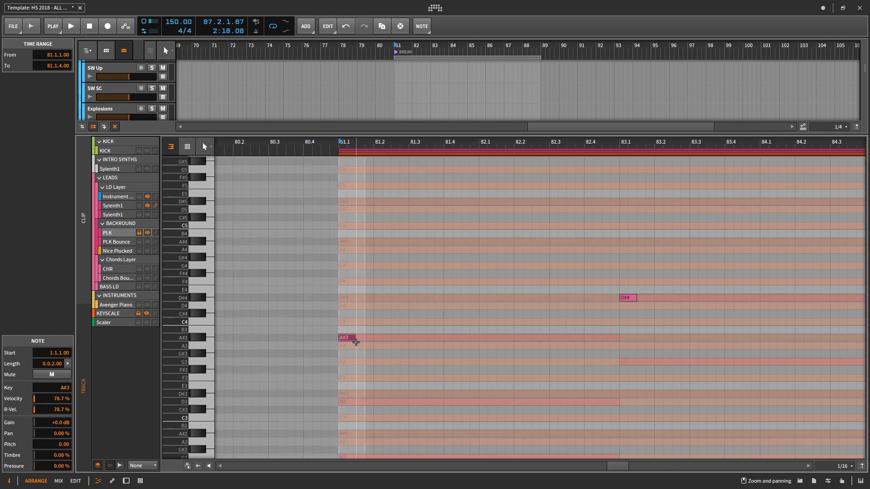
pyautogui.moveTo(348, 338); pyautogui.dragTo(458, 342)
pyautogui.press('space')
pyautogui.click(498, 399)
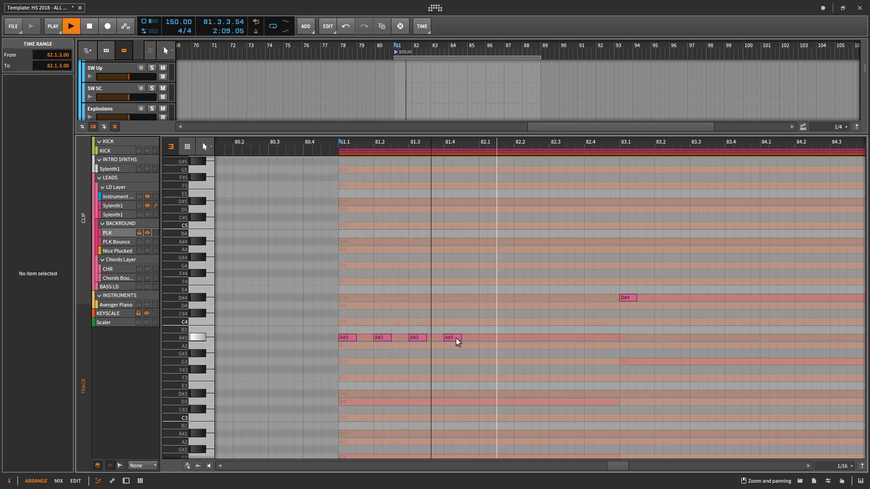
pyautogui.press('space')
pyautogui.press('space')
pyautogui.press('space')
pyautogui.press('space')
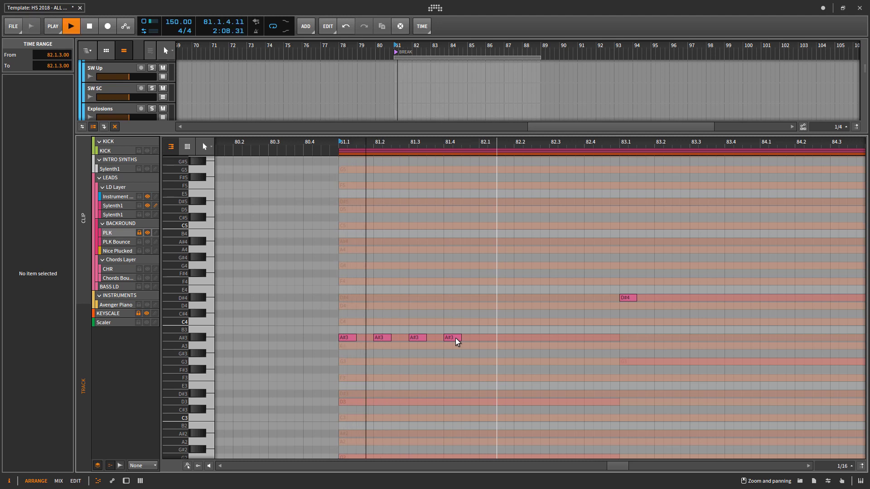
# Step: Fill bar 82 with A3 on the first two beats and A#3 on the last two beats
pyautogui.moveTo(455, 338); pyautogui.dragTo(518, 385)
pyautogui.press('space')
pyautogui.press('space')
pyautogui.click(523, 388)
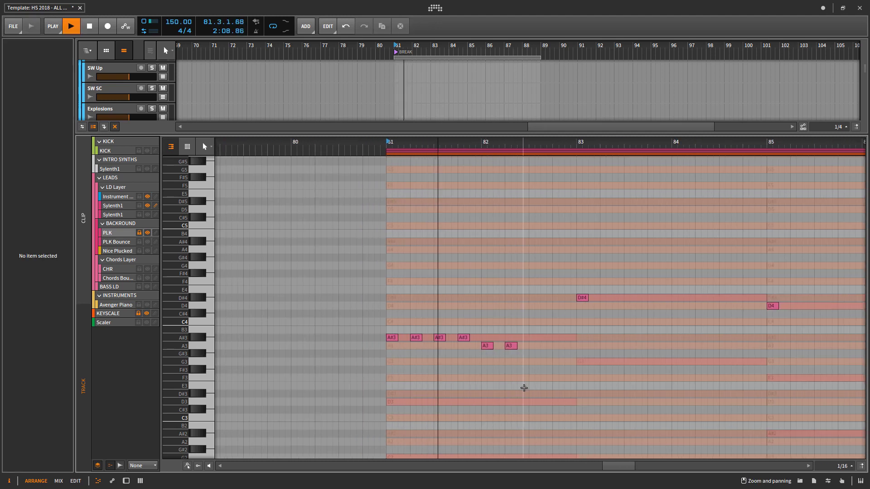
pyautogui.moveTo(542, 357); pyautogui.dragTo(539, 339)
pyautogui.press('space')
pyautogui.press('space')
pyautogui.click(548, 369)
pyautogui.moveTo(549, 369); pyautogui.dragTo(544, 377)
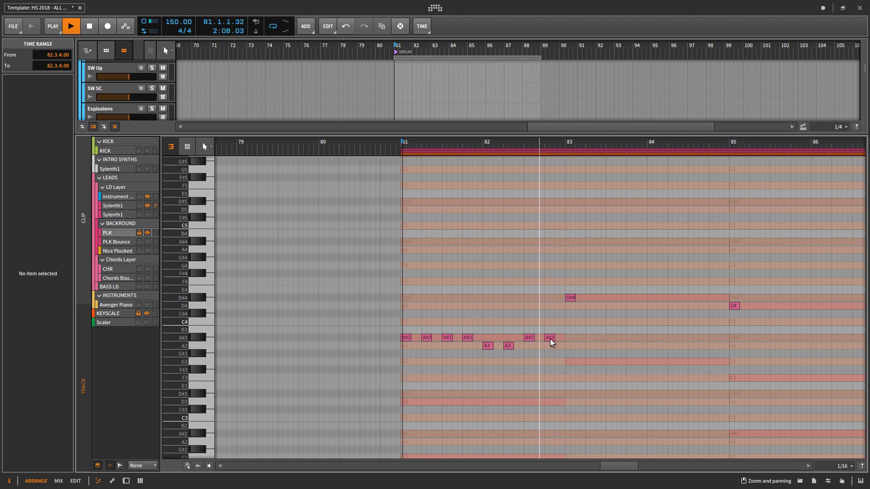
# Step: Repeat D#4 on every beat of bar 83 and the first beat of bar 84, and play from bar 83
pyautogui.moveTo(550, 339); pyautogui.dragTo(653, 298)
pyautogui.press('space')
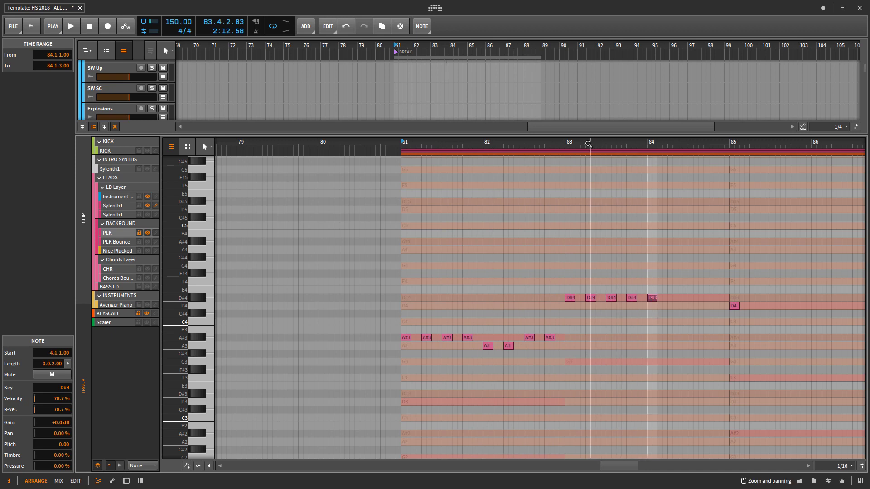
pyautogui.click(569, 144)
pyautogui.press('space')
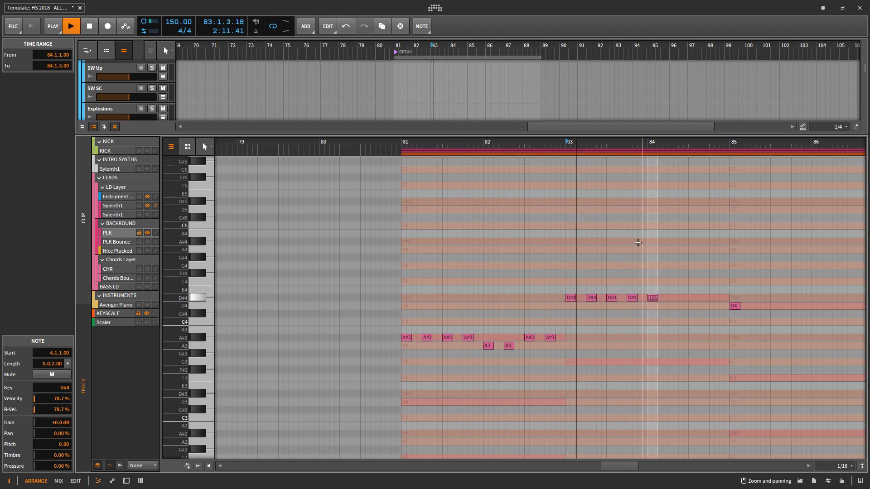
pyautogui.click(638, 243)
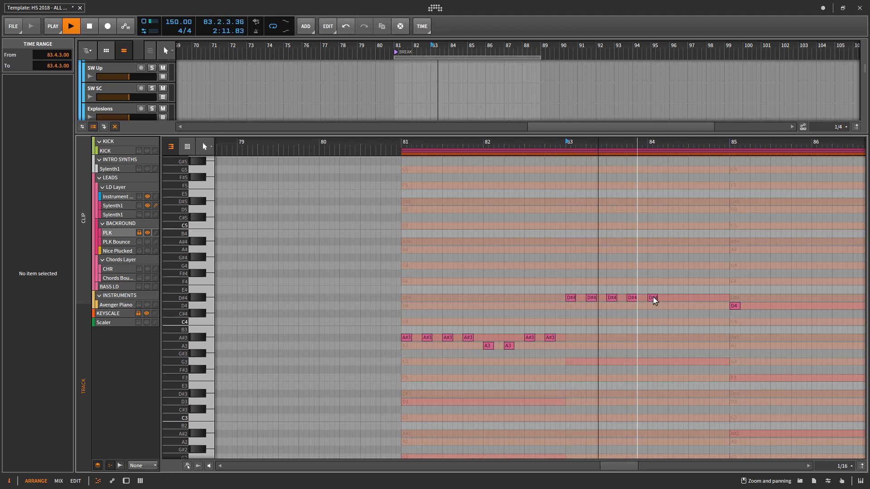
# Step: Raise the first note of bar 84 to F4 and repeat it on every beat of that bar
pyautogui.press('space')
pyautogui.moveTo(653, 297); pyautogui.dragTo(693, 283)
pyautogui.moveTo(693, 282); pyautogui.dragTo(715, 282)
pyautogui.press('space')
pyautogui.moveTo(683, 295); pyautogui.dragTo(583, 355)
pyautogui.click(671, 327)
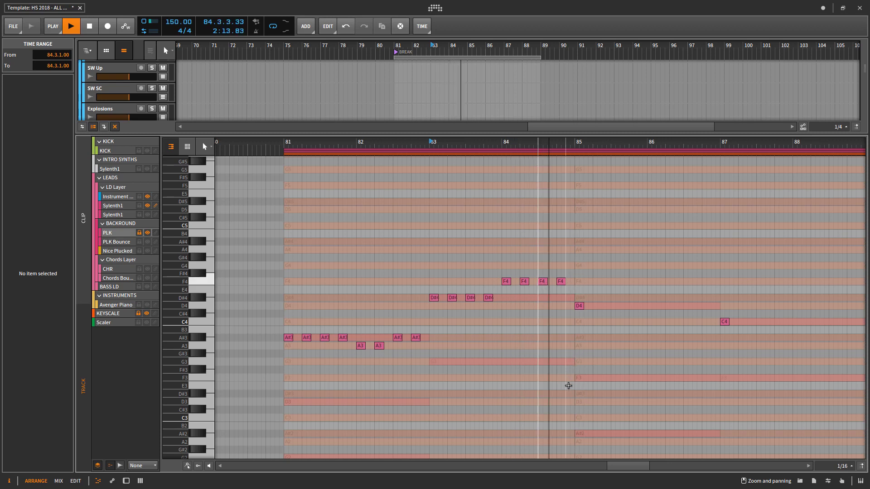
# Step: Repeat D4 on every beat of bar 85 and add C4 notes on the first two beats of bar 86
pyautogui.press('space')
pyautogui.moveTo(580, 307); pyautogui.dragTo(615, 304)
pyautogui.moveTo(615, 304); pyautogui.dragTo(650, 322)
pyautogui.moveTo(651, 321); pyautogui.dragTo(671, 322)
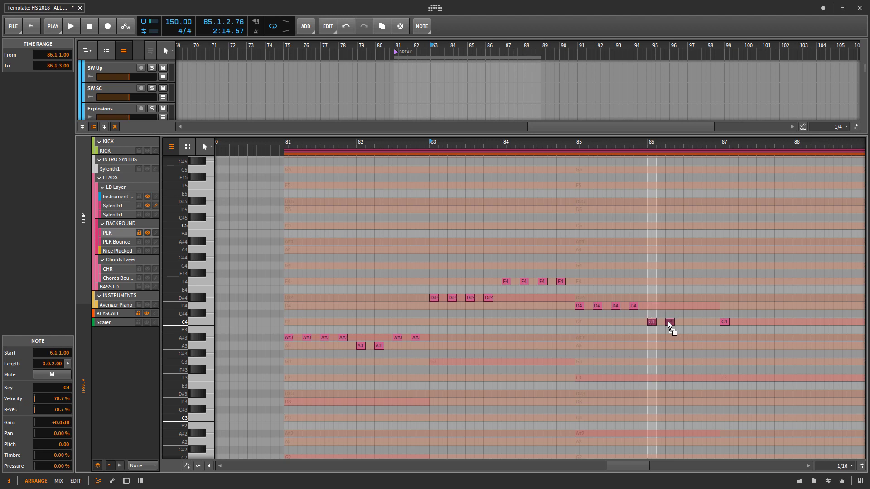
pyautogui.moveTo(667, 322); pyautogui.dragTo(667, 322)
# Step: Finish bar 86 with D4 notes on its third and fourth beats
pyautogui.moveTo(669, 321); pyautogui.dragTo(704, 304)
pyautogui.press('space')
pyautogui.click(664, 365)
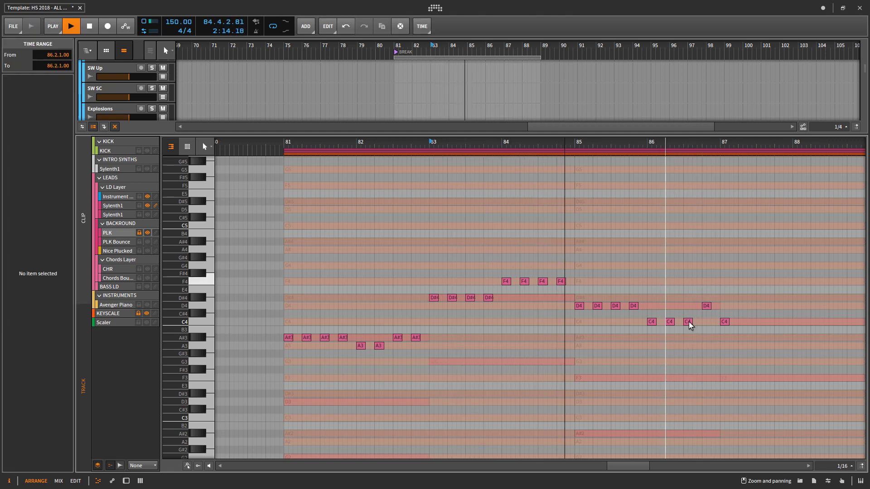
pyautogui.moveTo(689, 323); pyautogui.dragTo(689, 307)
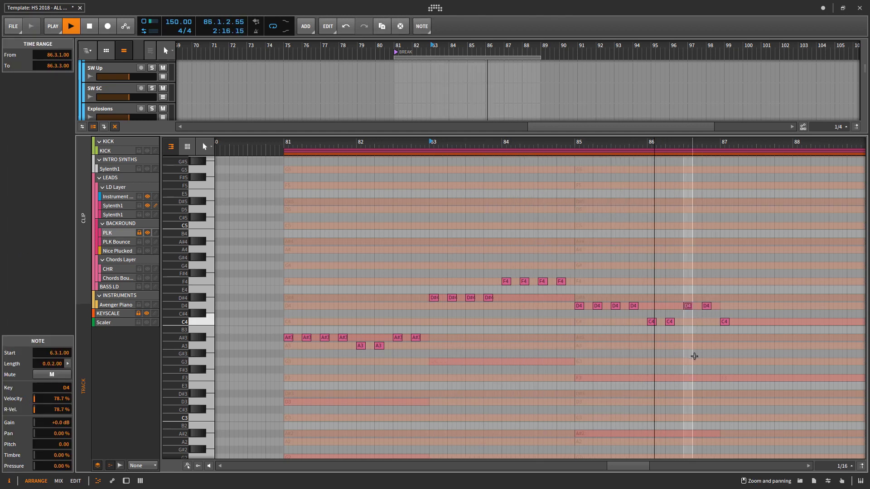
# Step: Repeat C4 on every beat of bar 87 and the first beat of bar 88, and play from bar 87
pyautogui.scroll(-2, 695, 355)
pyautogui.scroll(2, 610, 338)
pyautogui.press('space')
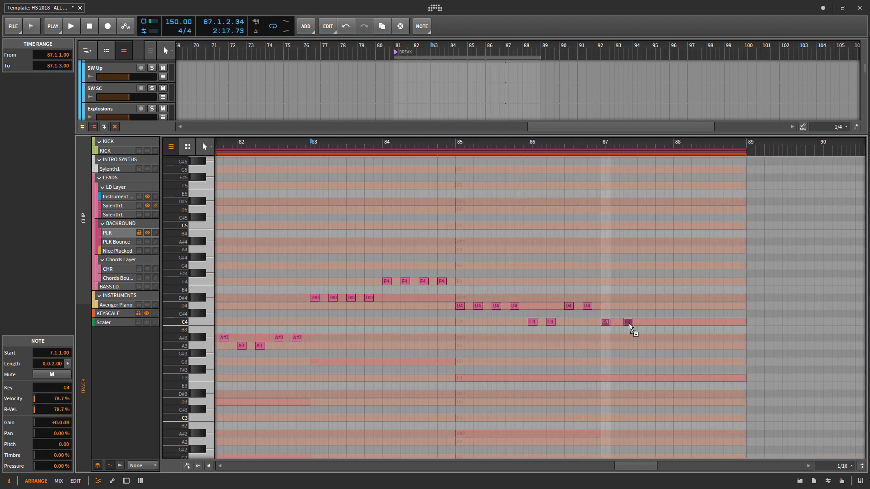
pyautogui.doubleClick(625, 322)
pyautogui.doubleClick(642, 322)
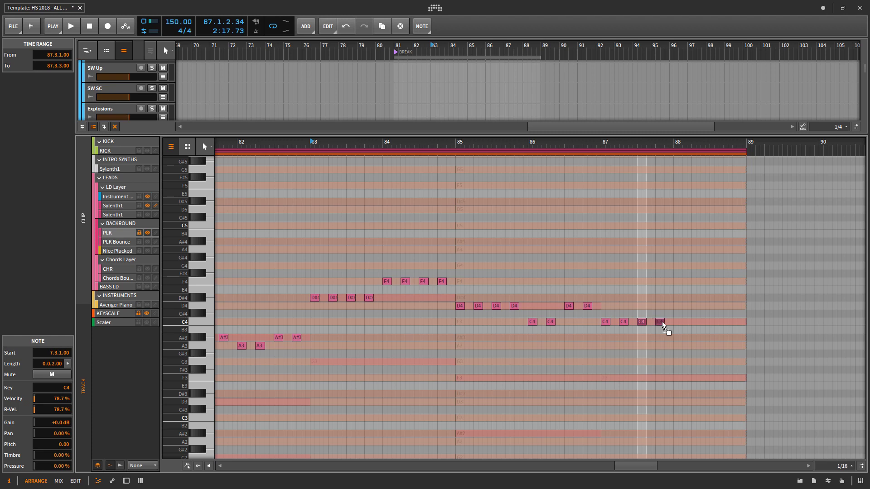
pyautogui.doubleClick(660, 322)
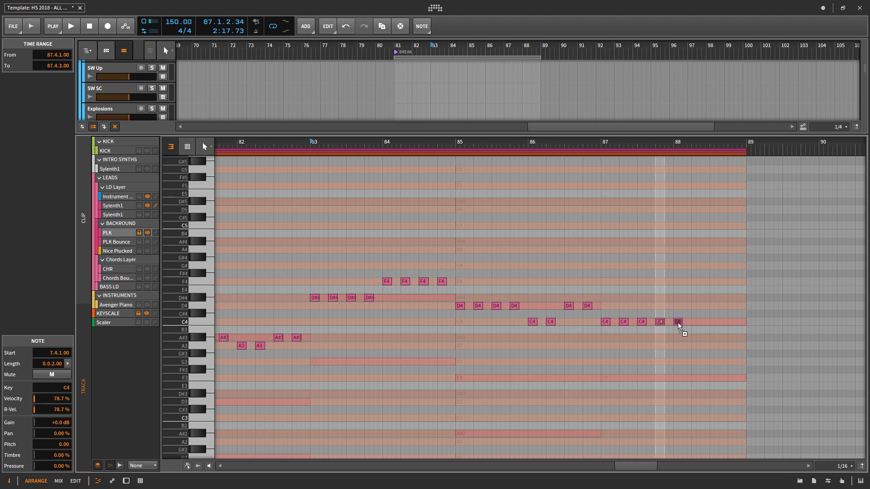
pyautogui.doubleClick(677, 322)
pyautogui.press('space')
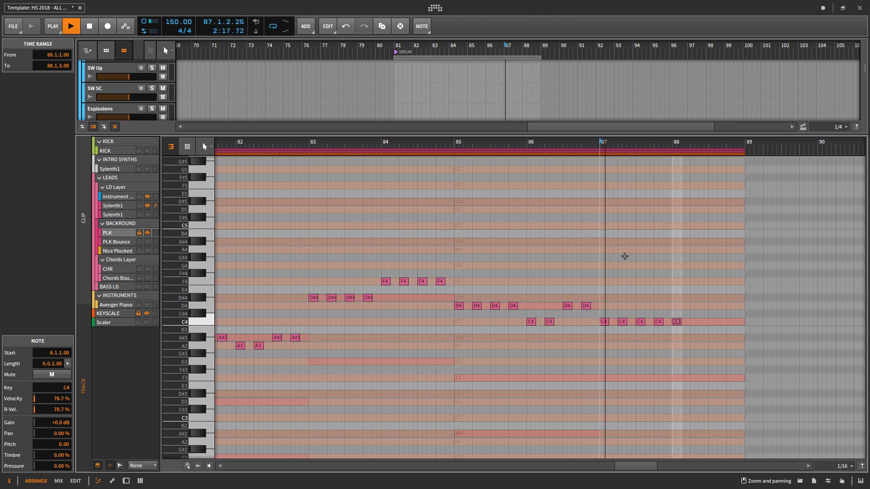
# Step: Lower the first note of bar 88 to A#3, repeat it on beat two, and add C4 notes for beats three and four
pyautogui.doubleClick(672, 338)
pyautogui.moveTo(672, 339); pyautogui.dragTo(675, 338)
pyautogui.press('space')
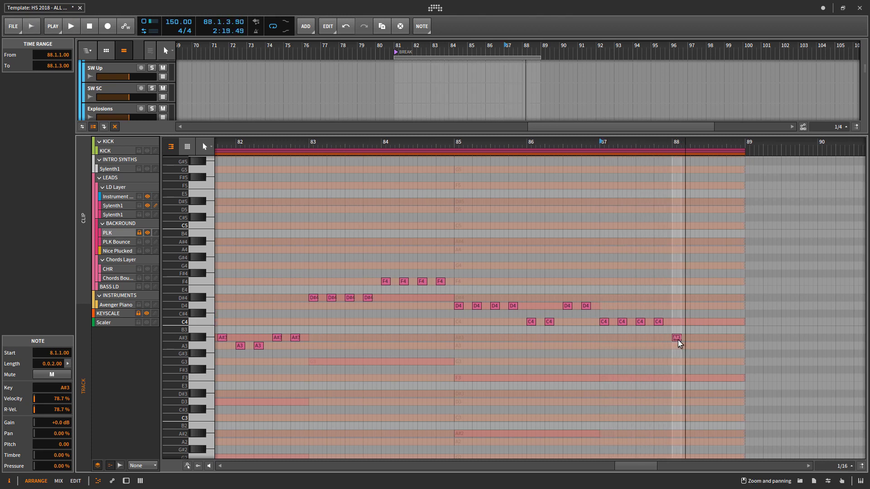
pyautogui.doubleClick(713, 322)
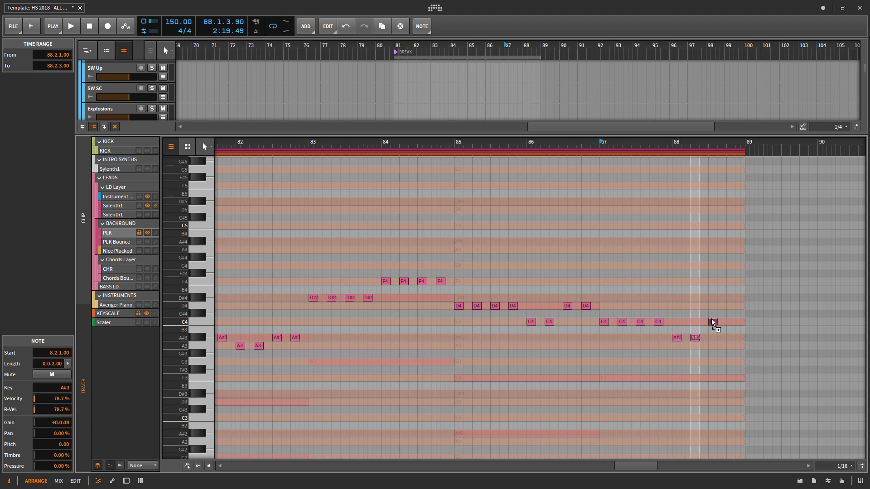
pyautogui.doubleClick(726, 322)
pyautogui.press('space')
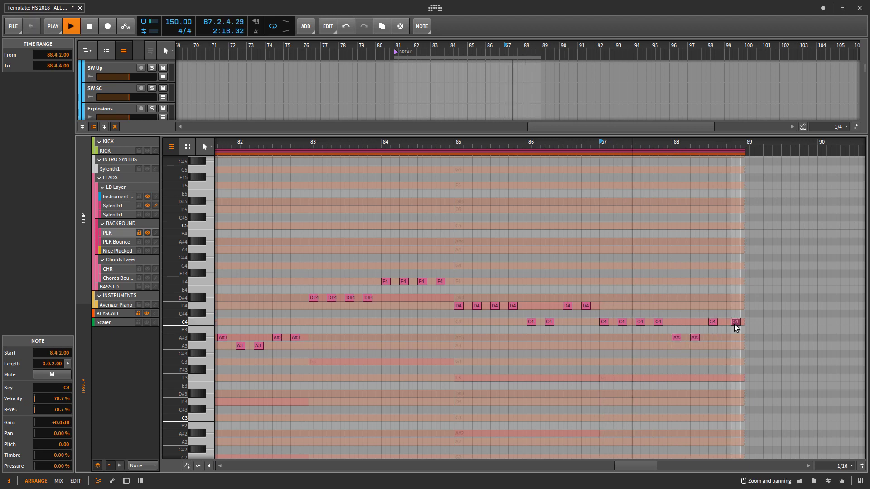
# Step: Set the playback start to bar 81, return to the full arrangement, and play the Sylenth1 clip with the chords and bass
pyautogui.click(718, 359)
pyautogui.scroll(-2, 714, 361)
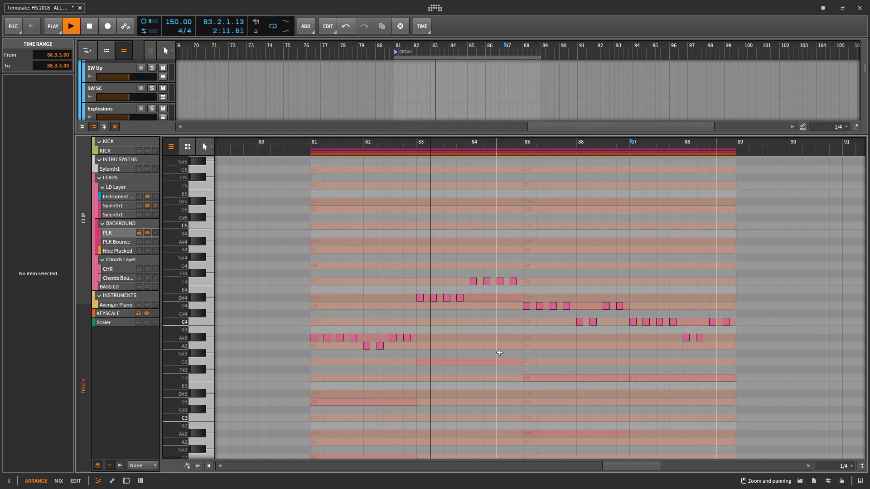
pyautogui.press('space')
pyautogui.click(416, 353)
pyautogui.scroll(3, 376, 349)
pyautogui.scroll(-2, 342, 341)
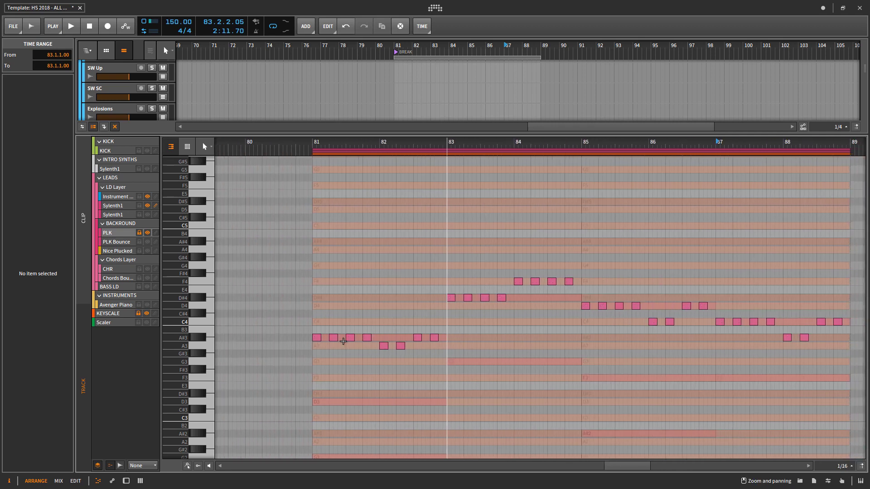
pyautogui.click(333, 341)
pyautogui.click(315, 146)
pyautogui.scroll(-3, 410, 272)
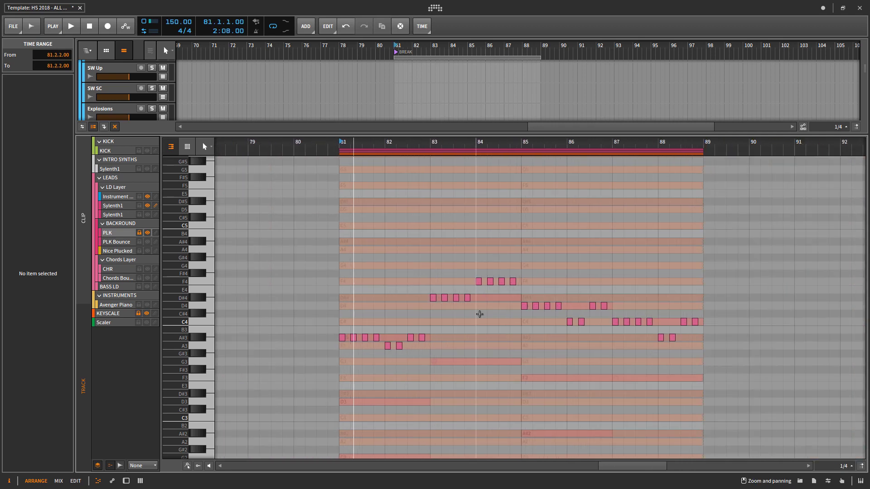
pyautogui.press('e')
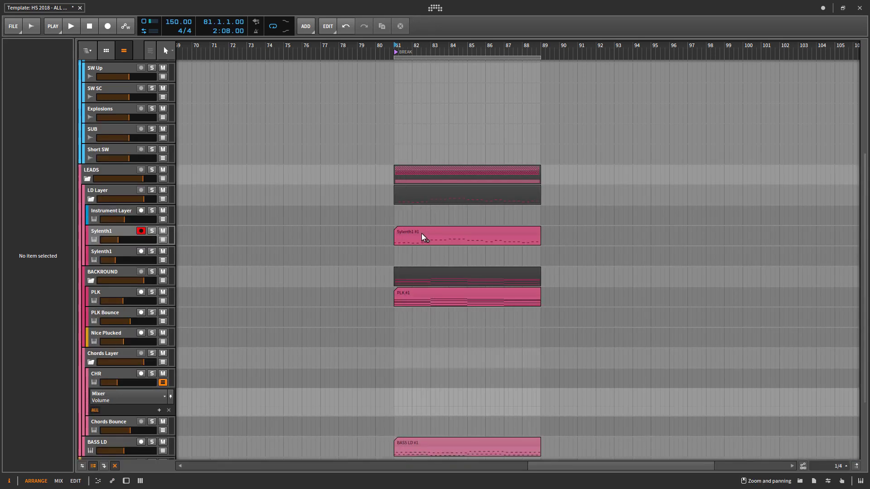
pyautogui.moveTo(421, 233)
pyautogui.mouseDown()
pyautogui.moveTo(422, 213)
pyautogui.moveTo(420, 255)
pyautogui.moveTo(430, 229)
pyautogui.moveTo(432, 244)
pyautogui.moveTo(427, 239)
pyautogui.mouseUp()
pyautogui.press('space')
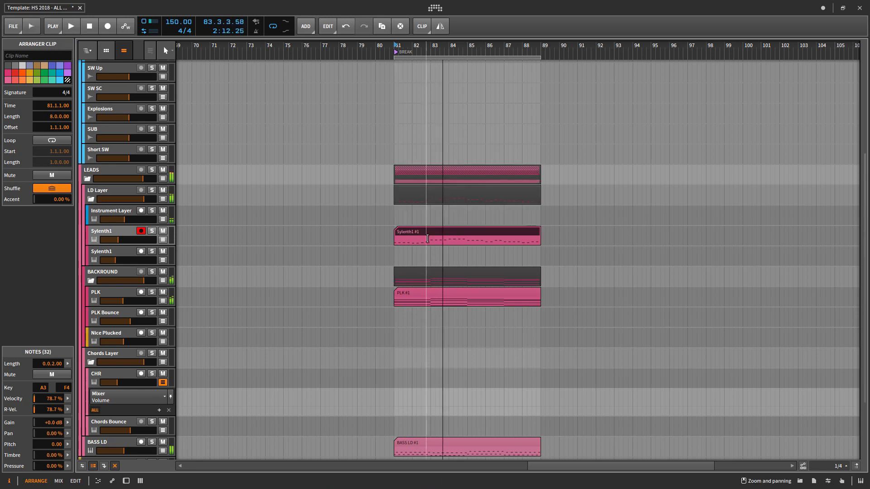
# Step: Reopen the Sylenth1 clip's notes and add a D4 on the last half beat of bar 82
pyautogui.doubleClick(420, 231)
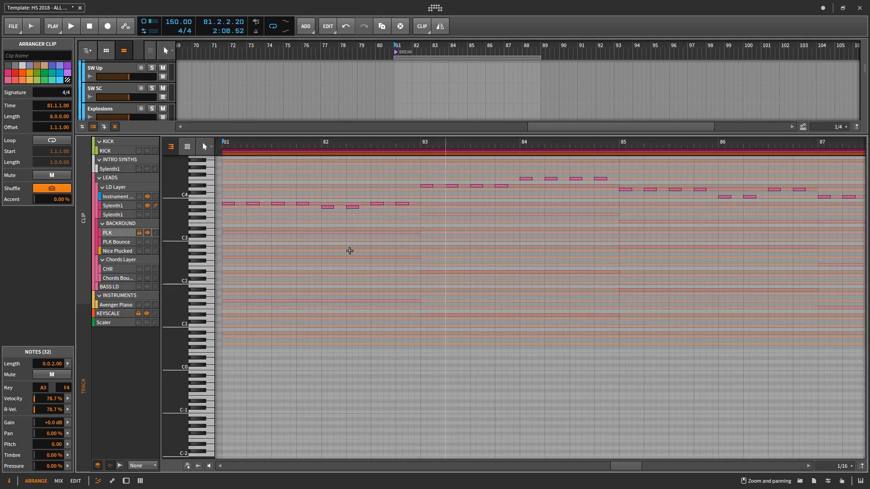
pyautogui.moveTo(313, 266); pyautogui.dragTo(326, 272)
pyautogui.scroll(2, 378, 310)
pyautogui.moveTo(337, 313); pyautogui.dragTo(393, 349)
pyautogui.scroll(1, 378, 386)
pyautogui.scroll(1, 349, 359)
pyautogui.scroll(1, 462, 344)
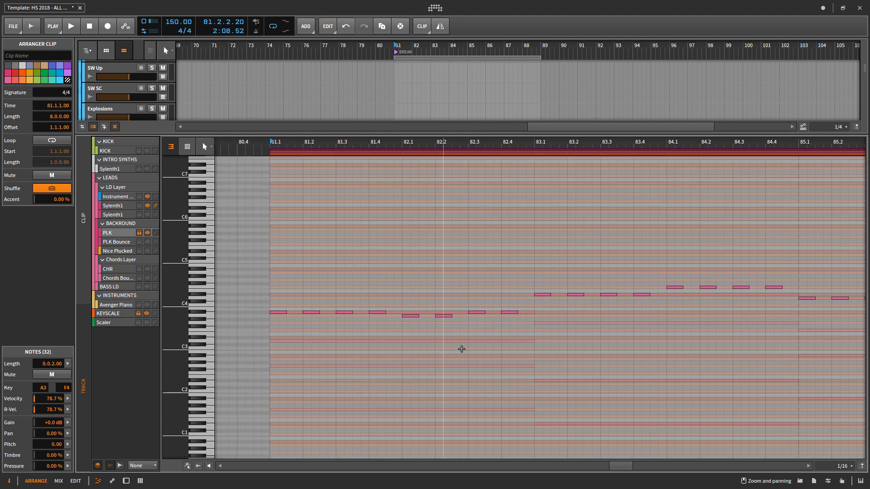
pyautogui.scroll(-4, 448, 346)
pyautogui.moveTo(181, 323); pyautogui.dragTo(203, 325)
pyautogui.moveTo(504, 314); pyautogui.dragTo(484, 288)
pyautogui.click(486, 321)
# Step: Play the melody from bar 81 into bar 84 to check the new lead-in note
pyautogui.scroll(-2, 484, 324)
pyautogui.press('space')
pyautogui.moveTo(183, 290); pyautogui.dragTo(202, 291)
pyautogui.moveTo(494, 367)
pyautogui.mouseDown()
pyautogui.moveTo(456, 370)
pyautogui.moveTo(501, 365)
pyautogui.mouseUp()
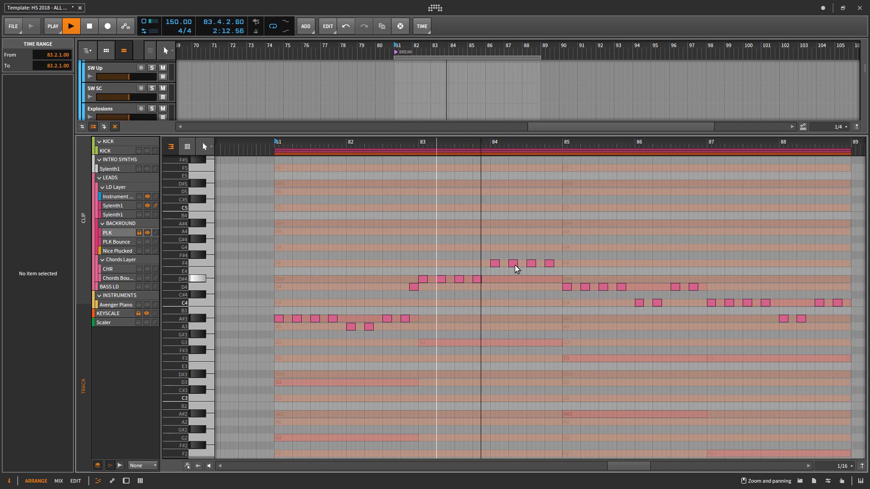
pyautogui.press('space')
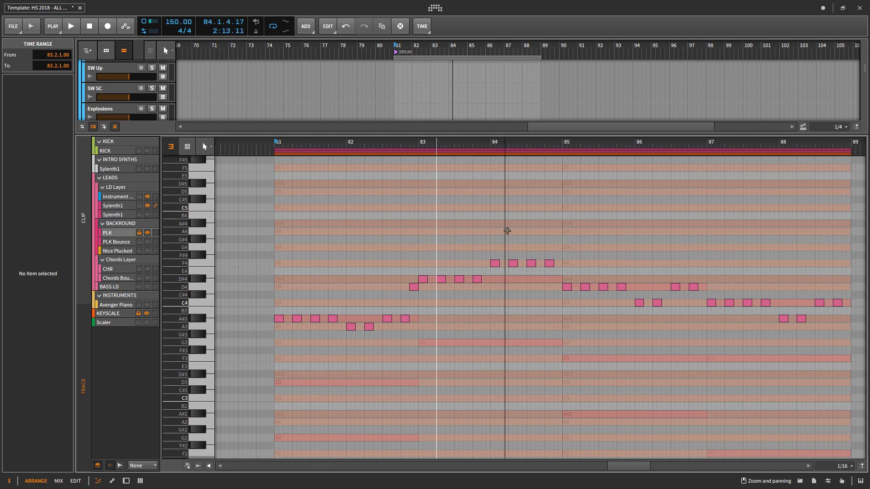
# Step: Rework bar 84 with D#4 on beat three, F4 on its off-beat and D#4 on beat four, and play from bar 84
pyautogui.click(494, 154)
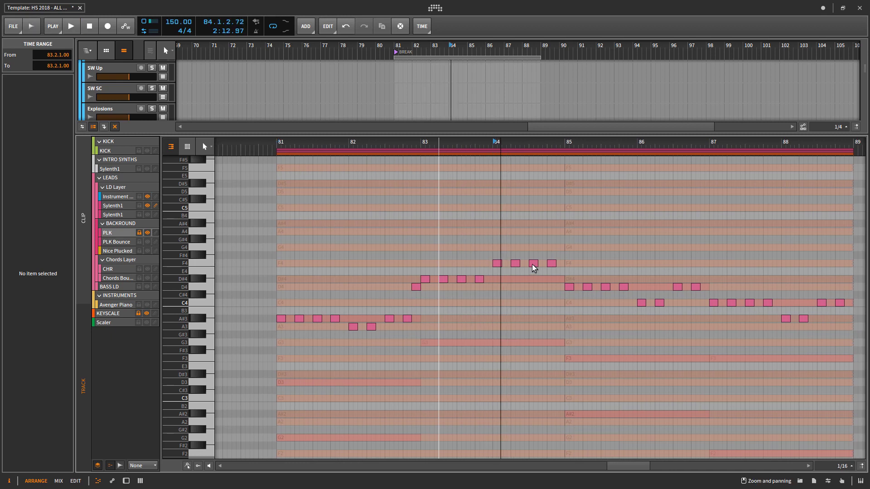
pyautogui.moveTo(532, 265); pyautogui.dragTo(533, 285)
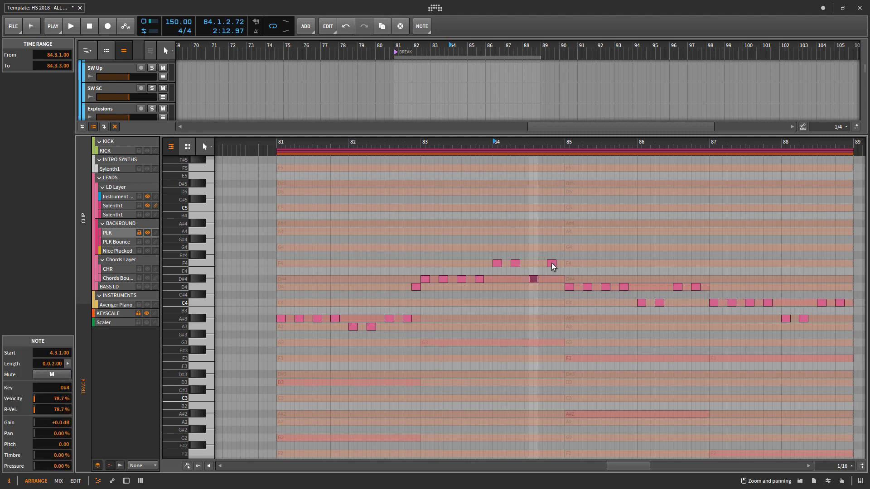
pyautogui.moveTo(551, 263); pyautogui.dragTo(538, 258)
pyautogui.moveTo(493, 146); pyautogui.dragTo(495, 146)
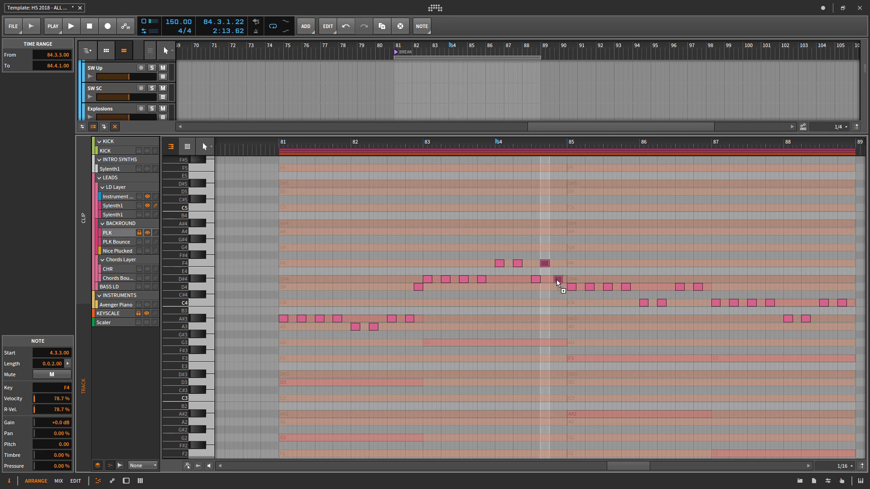
pyautogui.moveTo(555, 281); pyautogui.dragTo(555, 281)
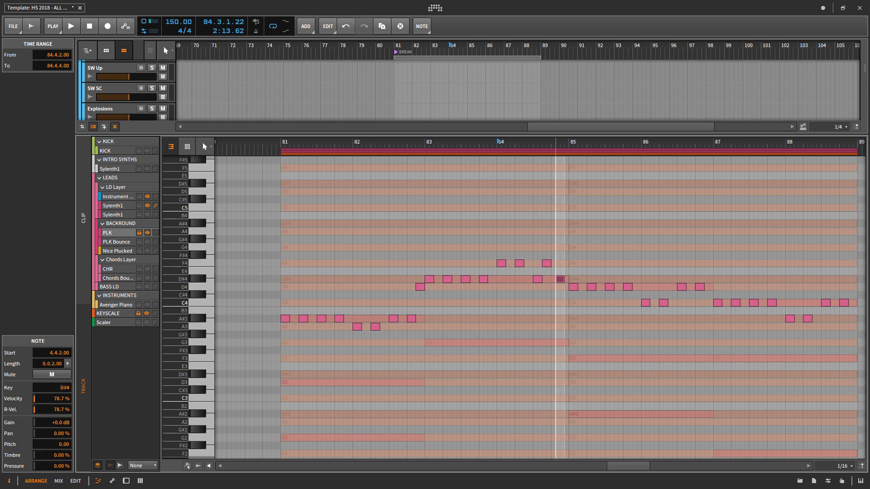
pyautogui.scroll(4, 556, 274)
pyautogui.scroll(-4, 553, 281)
pyautogui.click(538, 316)
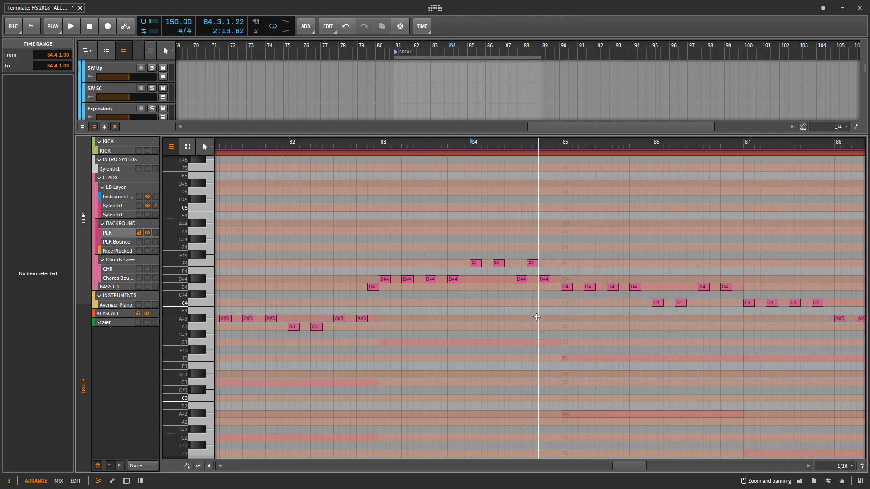
pyautogui.press('space')
pyautogui.press('space')
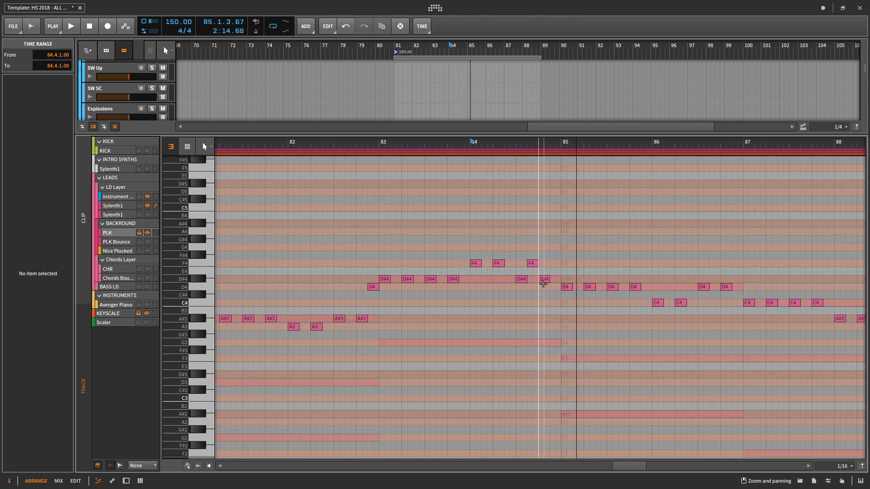
# Step: Add a D4 on the off-beat of bar 84's fourth beat and play the melody from bar 84
pyautogui.moveTo(546, 280); pyautogui.dragTo(561, 292)
pyautogui.click(554, 307)
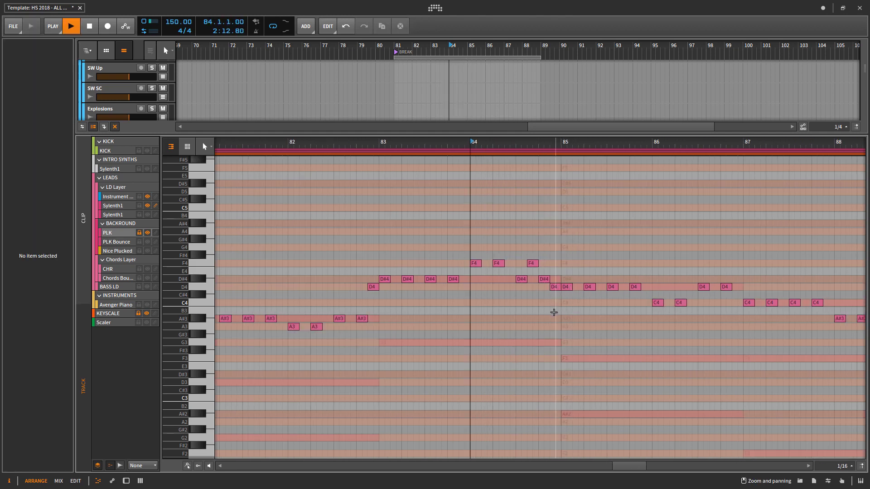
pyautogui.scroll(-2, 569, 335)
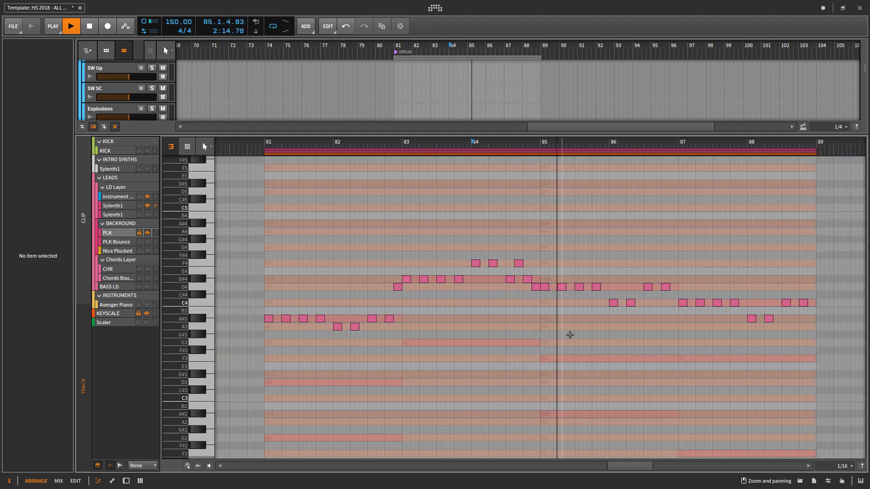
pyautogui.press('space')
pyautogui.press('space')
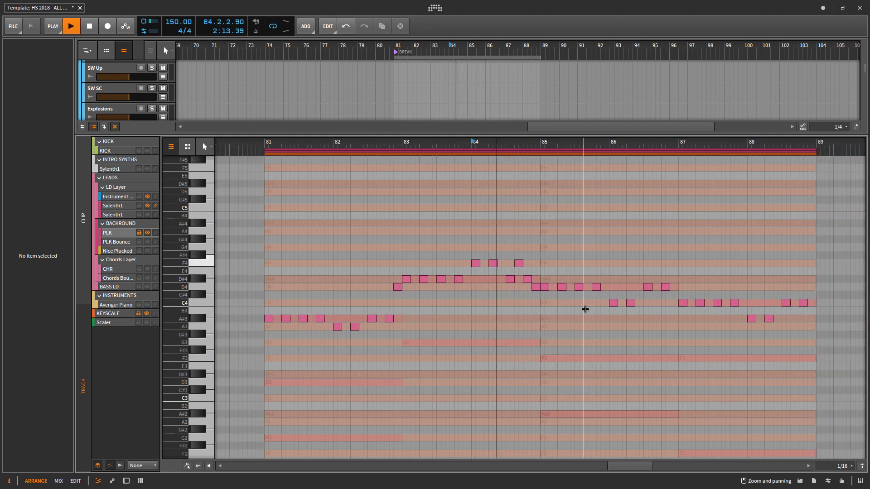
pyautogui.scroll(-1, 584, 309)
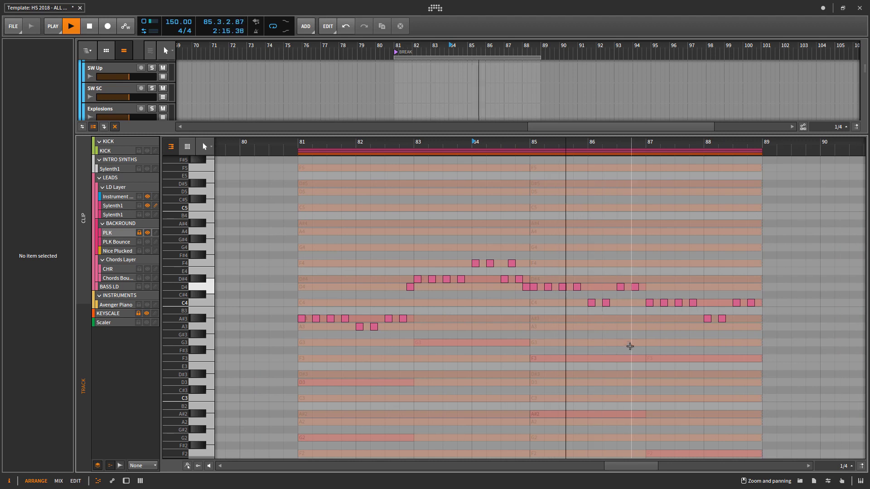
pyautogui.scroll(2, 629, 346)
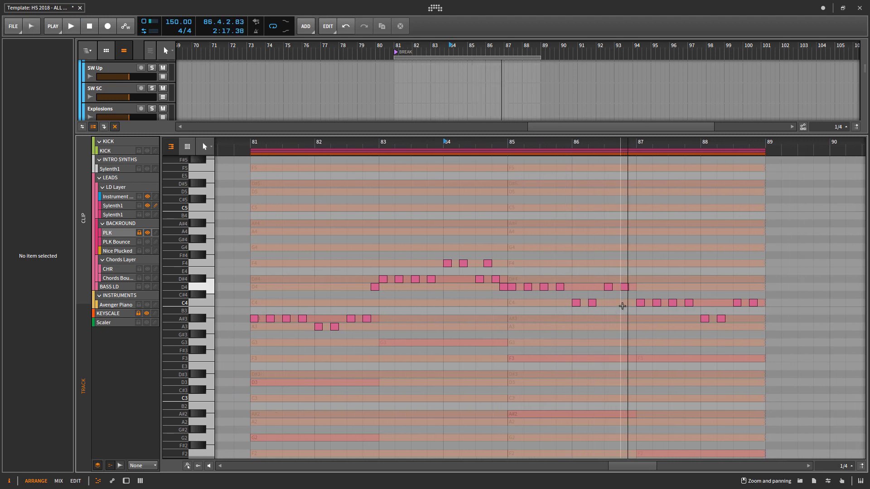
pyautogui.press('space')
# Step: Add a C4 on the off-beat of bar 86's third beat and play the melody from bar 85
pyautogui.moveTo(625, 287); pyautogui.dragTo(610, 307)
pyautogui.scroll(2, 603, 306)
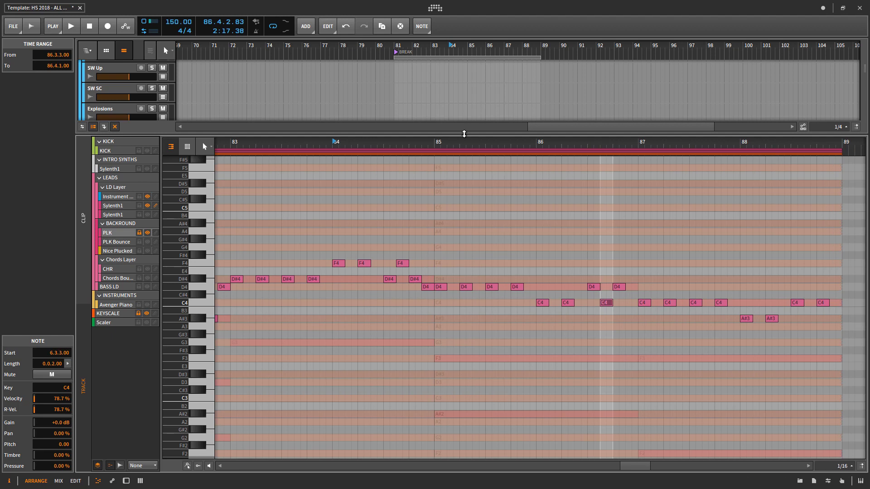
pyautogui.doubleClick(434, 144)
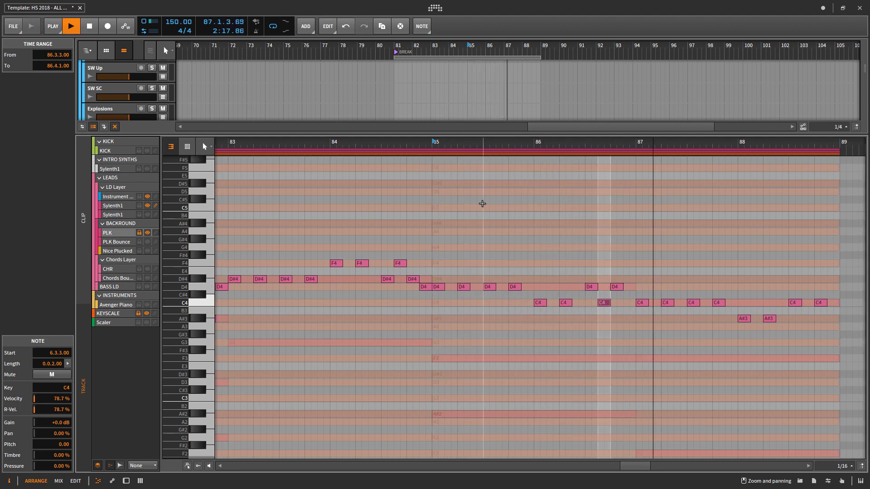
pyautogui.press('space')
pyautogui.press('space')
pyautogui.press('space')
pyautogui.press('space')
# Step: Add an A#3 on the off-beat of bar 86's fourth beat and replay from bar 85
pyautogui.moveTo(614, 289); pyautogui.dragTo(626, 320)
pyautogui.scroll(-2, 604, 362)
pyautogui.click(607, 373)
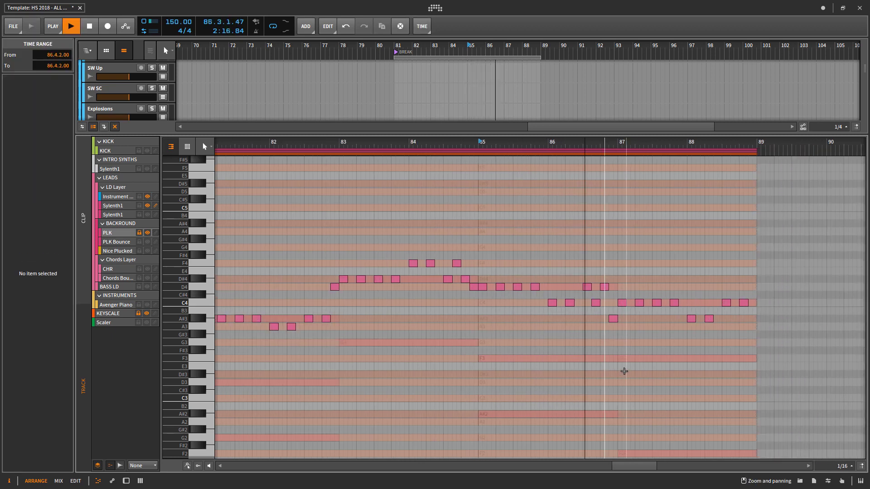
pyautogui.press('space')
pyautogui.click(613, 319)
pyautogui.press('space')
# Step: Raise the fourth-beat note of bar 87 to D4 and play the ending from bar 87
pyautogui.doubleClick(673, 286)
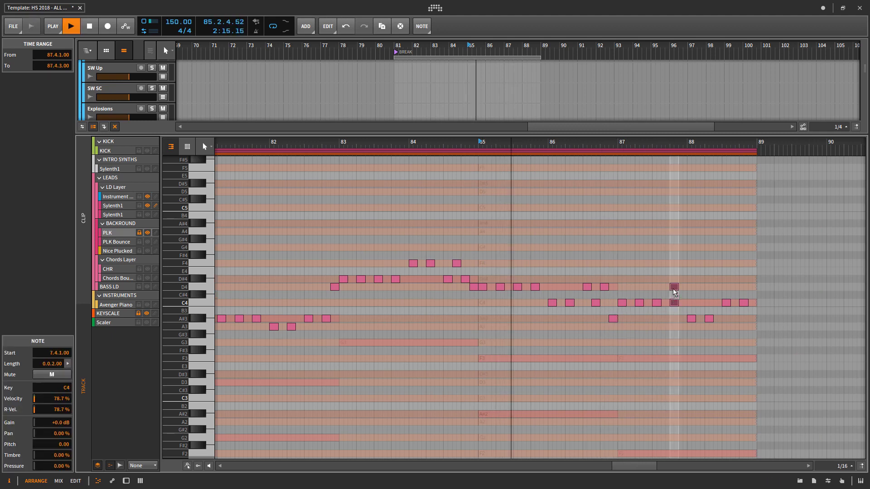
pyautogui.click(663, 337)
pyautogui.scroll(3, 690, 380)
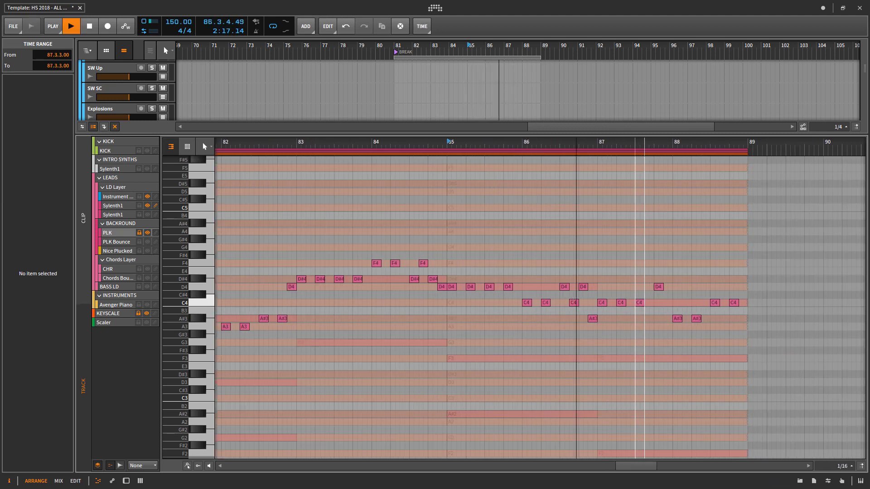
pyautogui.moveTo(690, 381); pyautogui.dragTo(643, 369)
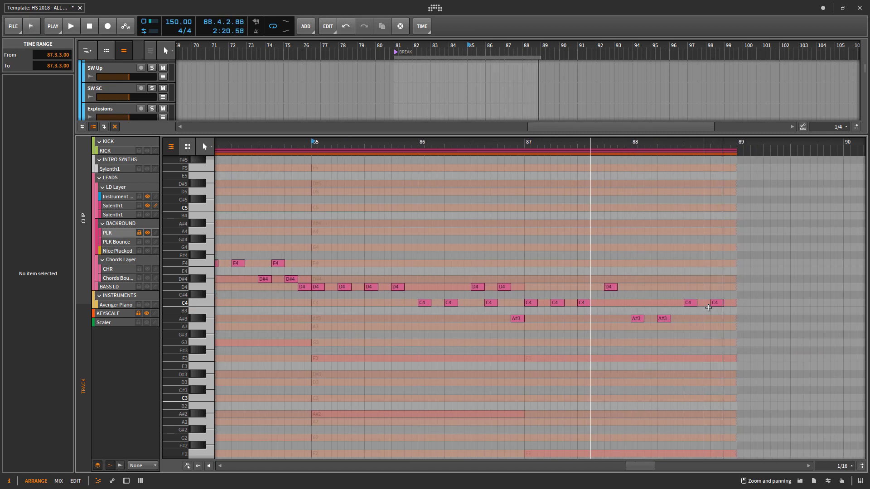
pyautogui.click(525, 147)
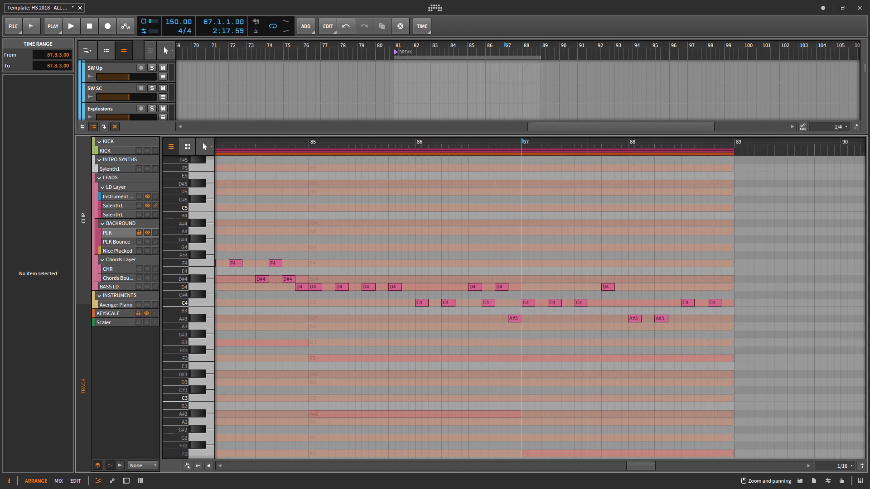
pyautogui.press('space')
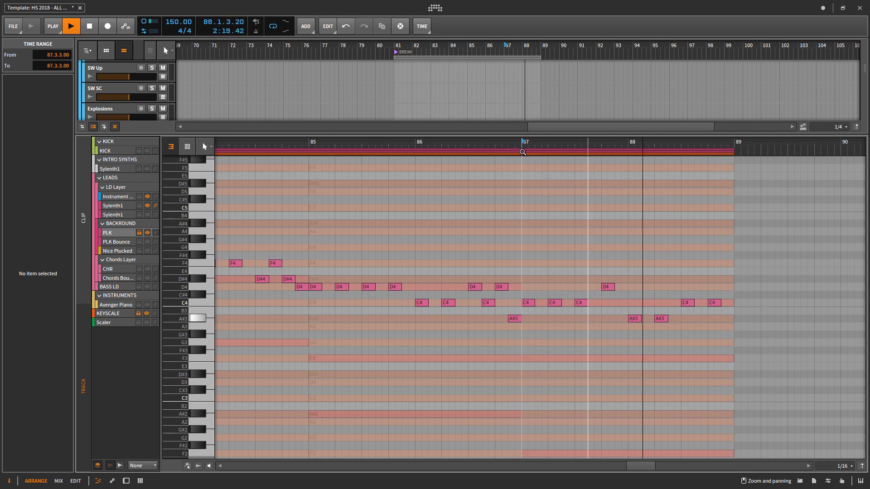
pyautogui.press('space')
pyautogui.press('space')
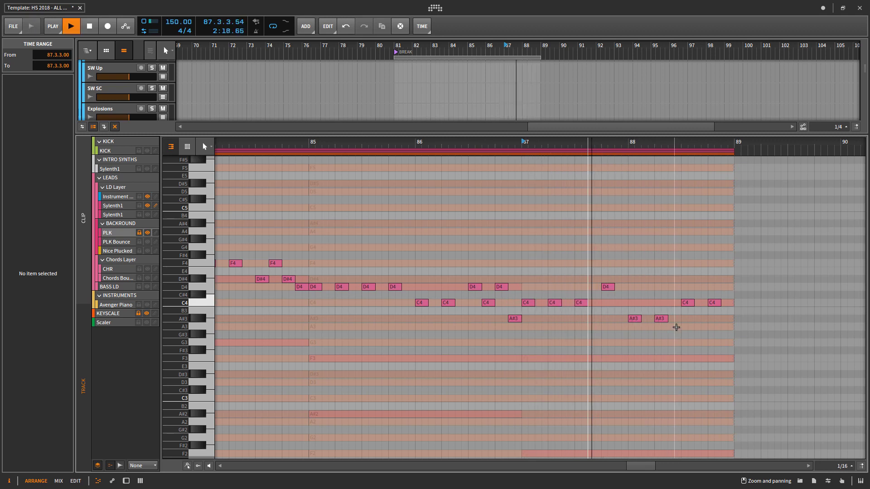
# Step: Stop playback and move the last C4 of bar 88 half a beat later
pyautogui.click(686, 303)
pyautogui.press('space')
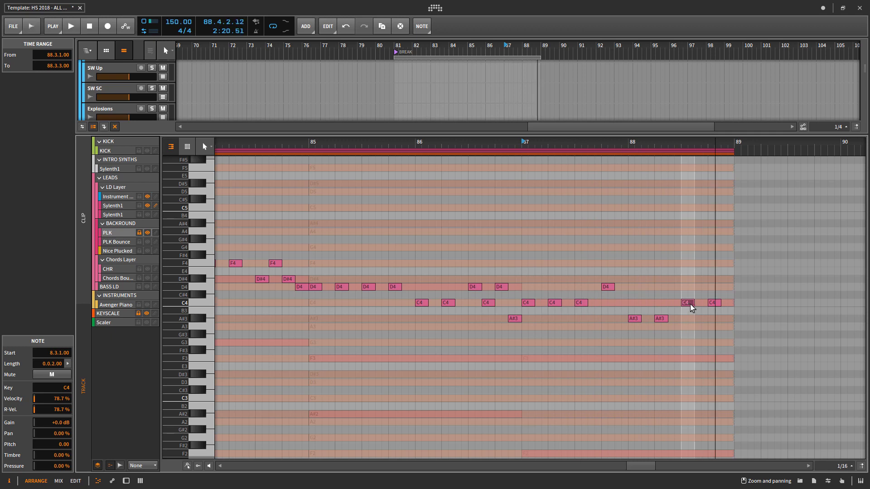
pyautogui.click(714, 302)
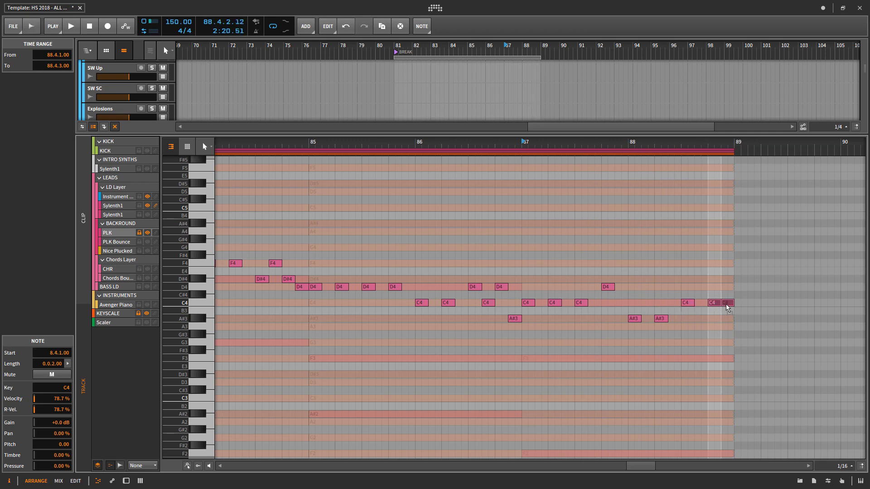
pyautogui.press('Right')
pyautogui.press('Right')
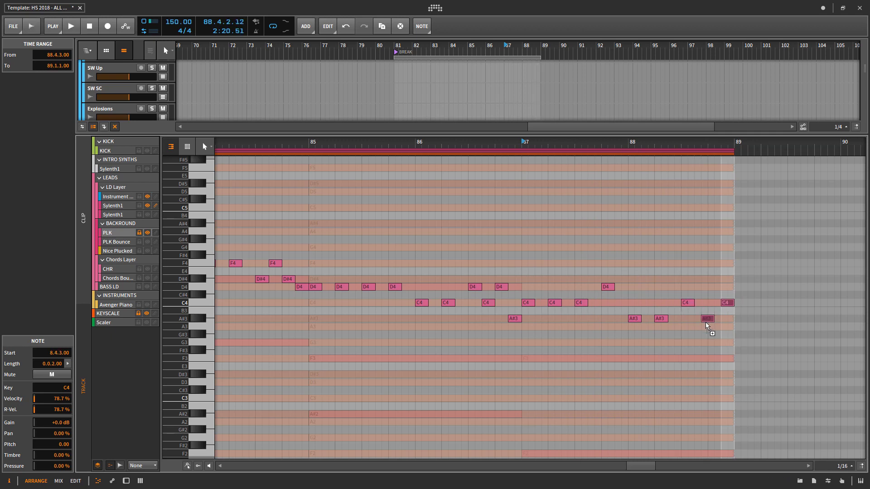
# Step: Add an A#3 on the off-beat of bar 88's third beat and play the ending from bar 87
pyautogui.click(705, 320)
pyautogui.press('space')
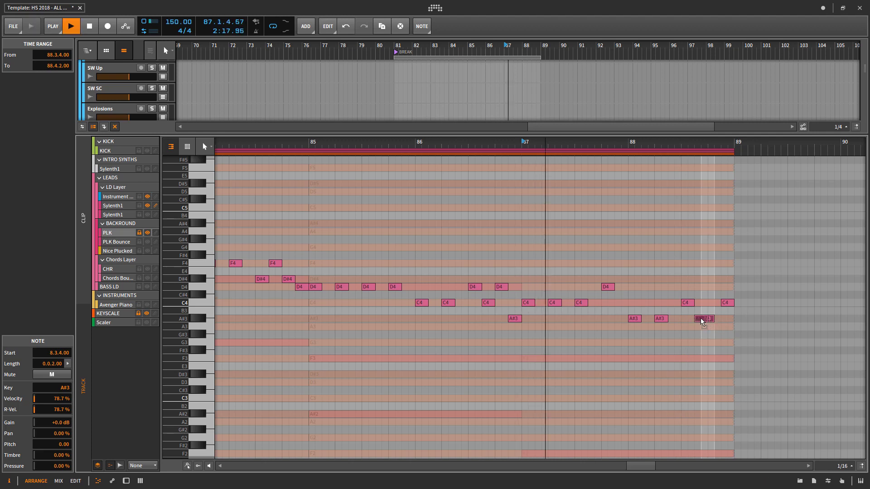
pyautogui.click(698, 341)
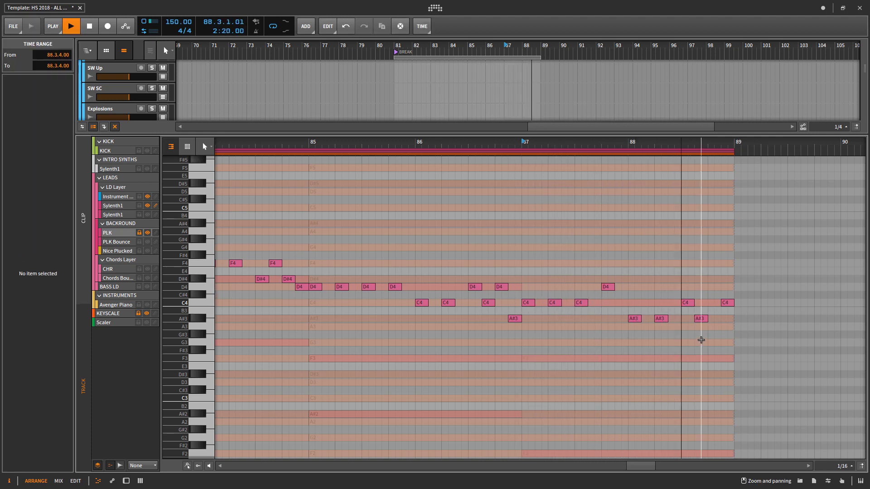
pyautogui.press('space')
# Step: Add an F3 on the fourth beat of bar 88 by copying the preceding A#3, and play the melody's ending
pyautogui.moveTo(701, 319); pyautogui.dragTo(714, 329)
pyautogui.press('space')
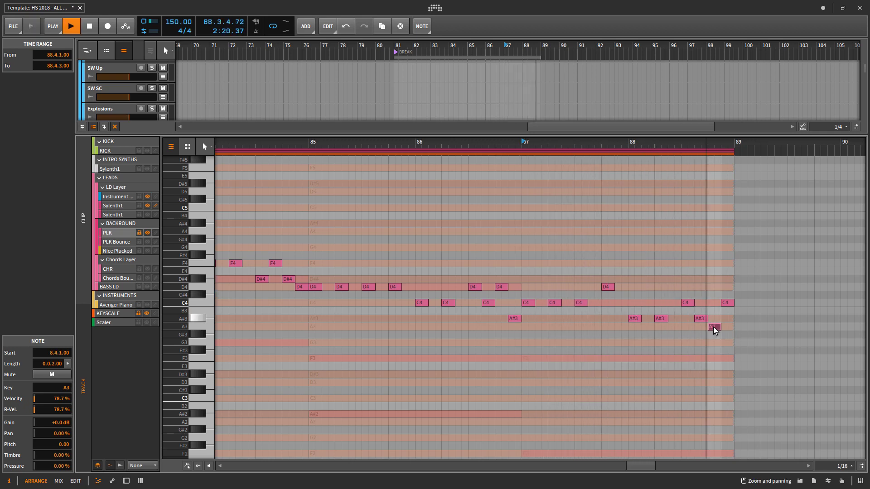
pyautogui.press('space')
pyautogui.moveTo(713, 327); pyautogui.dragTo(712, 359)
pyautogui.press('space')
pyautogui.scroll(-3, 689, 362)
pyautogui.click(661, 365)
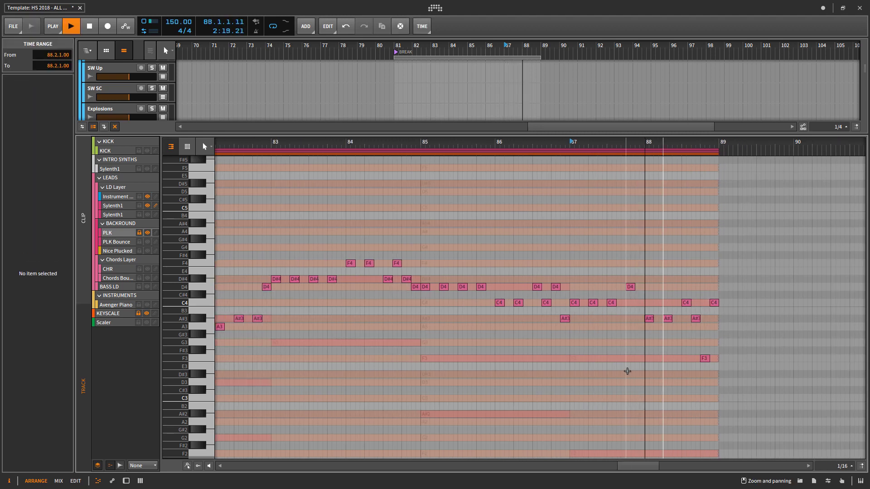
pyautogui.scroll(-2, 620, 368)
pyautogui.scroll(-3, 565, 345)
pyautogui.scroll(2, 562, 348)
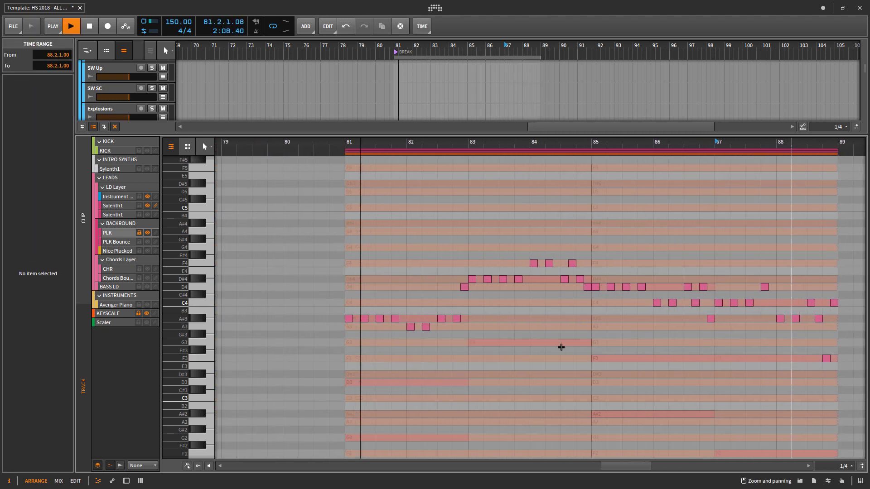
pyautogui.scroll(-1, 561, 348)
pyautogui.press('space')
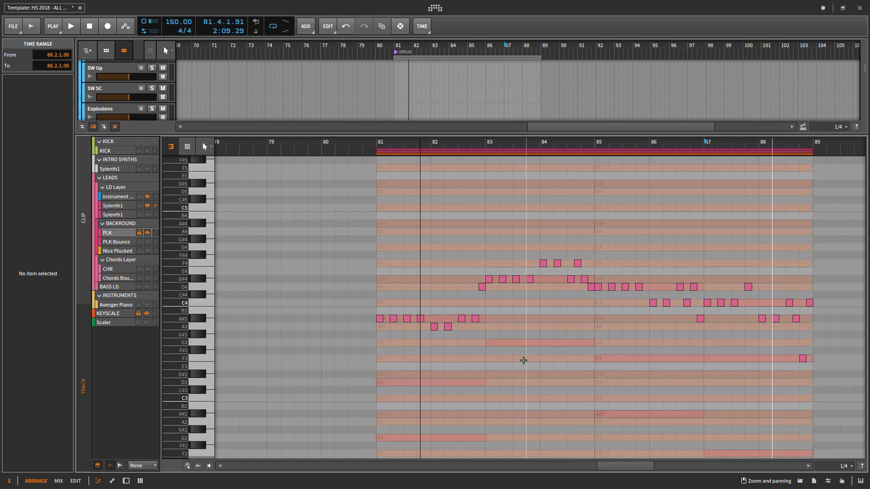
# Step: Add a sixteenth-note G3 on the last sixteenth of bar 81's first beat
pyautogui.scroll(2, 448, 361)
pyautogui.scroll(-3, 376, 324)
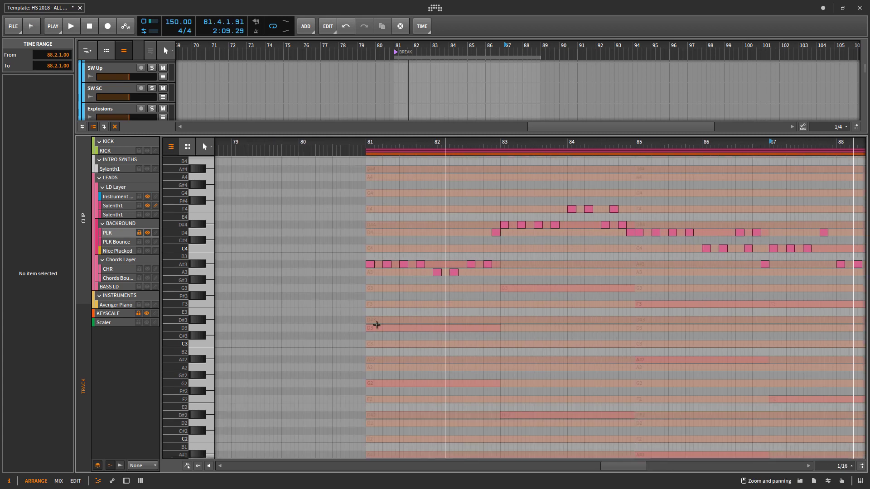
pyautogui.scroll(1, 376, 324)
pyautogui.scroll(1, 411, 260)
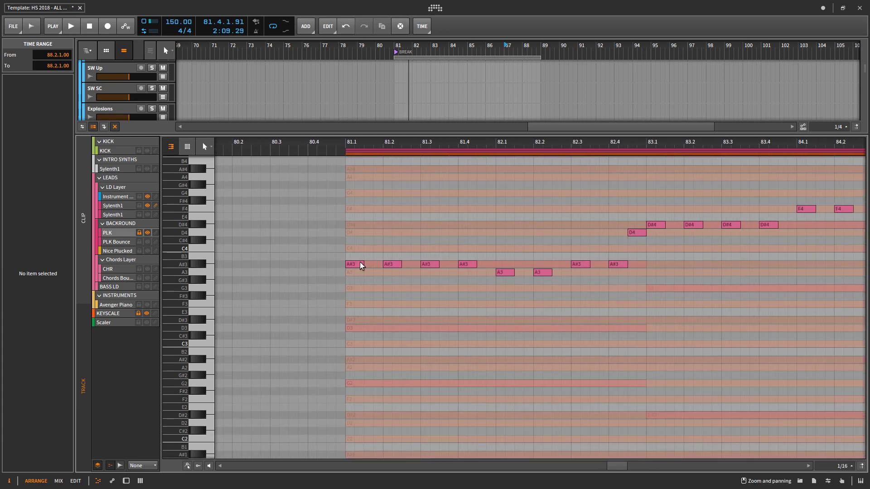
pyautogui.moveTo(353, 265); pyautogui.dragTo(379, 288)
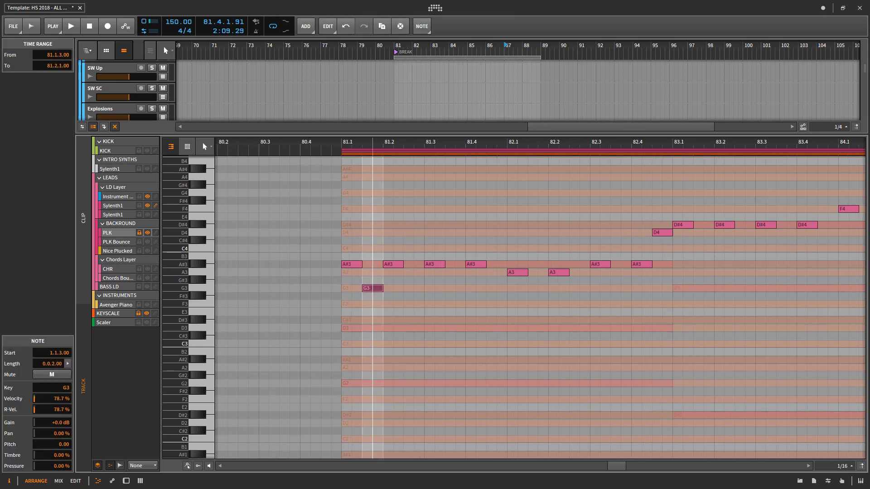
pyautogui.scroll(1, 370, 291)
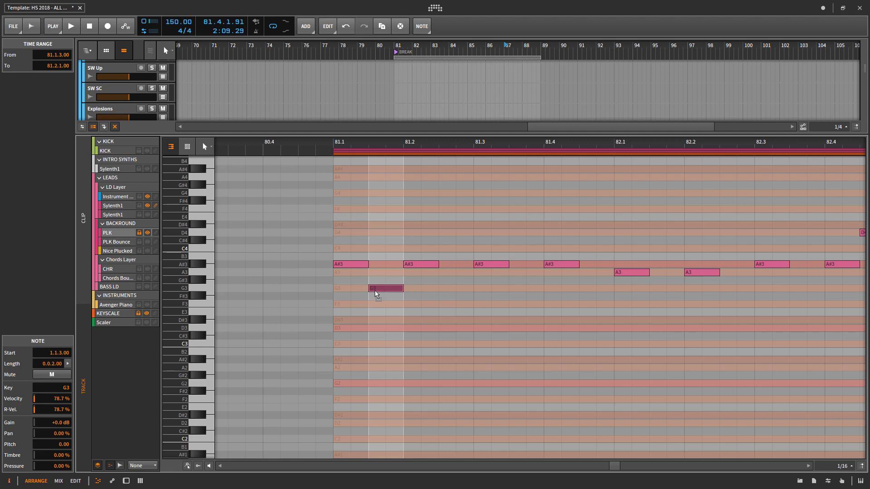
pyautogui.click(395, 327)
# Step: Set the playback start to bar 81 and play the new G3 with the melody
pyautogui.press('space')
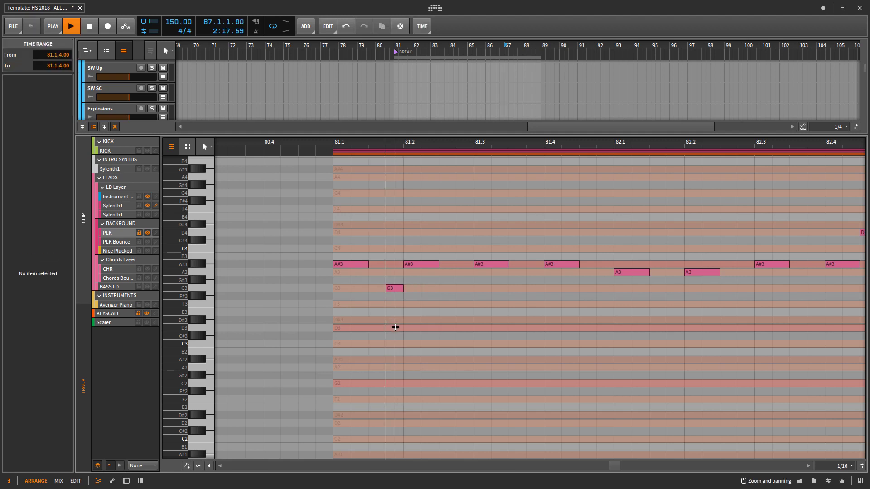
pyautogui.press('space')
pyautogui.click(331, 143)
pyautogui.press('space')
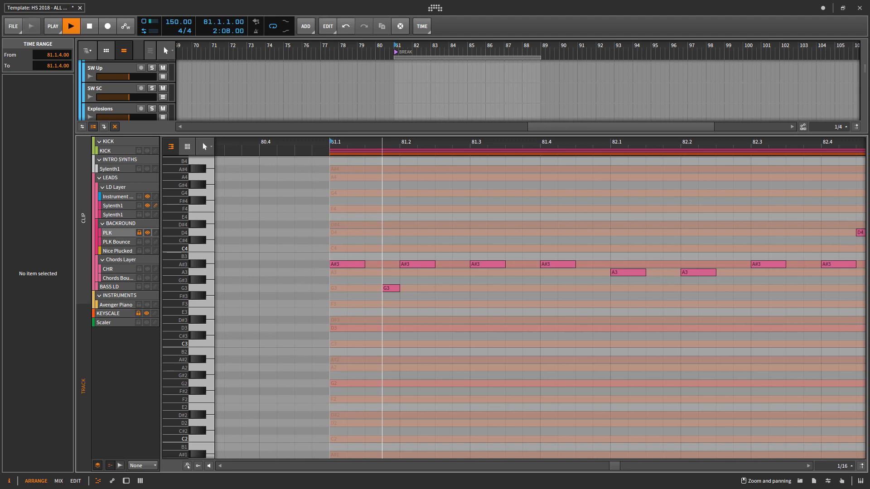
pyautogui.press('space')
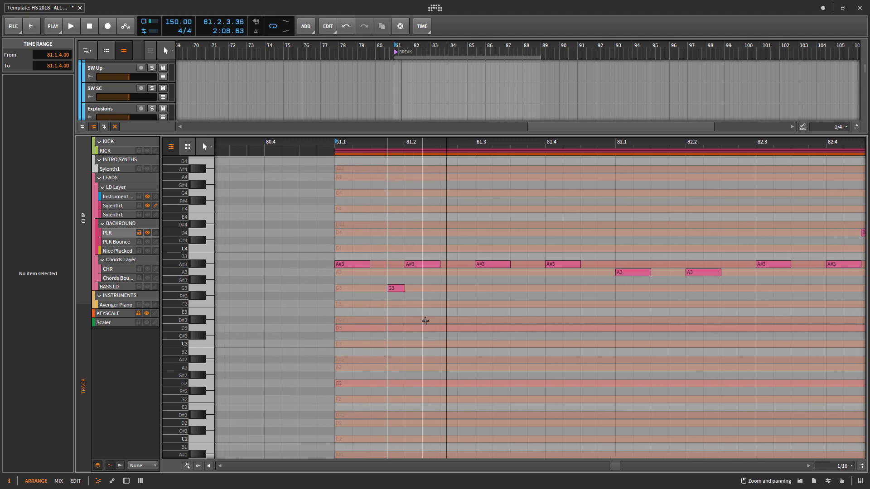
# Step: Try a sixteenth-note G2 directly before the G3 in bar 81, playing it from bar 81
pyautogui.scroll(-2, 422, 318)
pyautogui.moveTo(392, 262); pyautogui.dragTo(385, 262)
pyautogui.hotkey('shift', 'Down')
pyautogui.press('space')
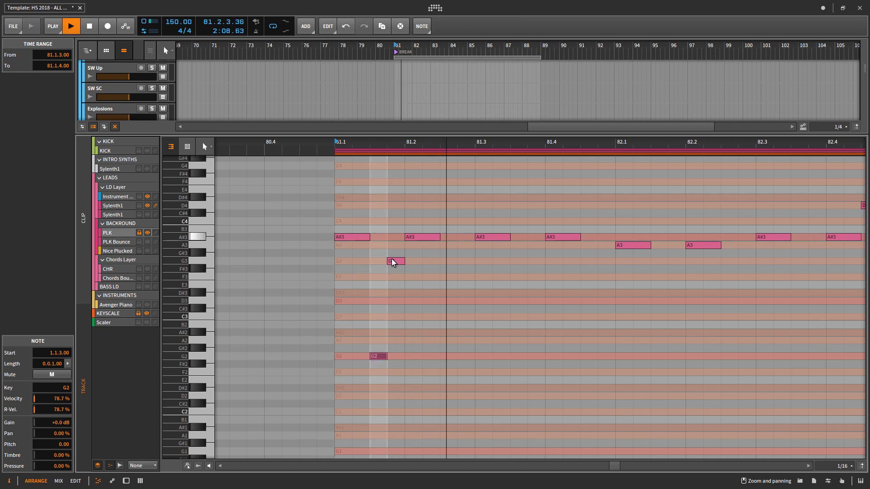
pyautogui.press('space')
# Step: Copy the G2 and G3 pair to beats two, three and four of bar 81 and play the bar
pyautogui.moveTo(396, 253); pyautogui.dragTo(371, 360)
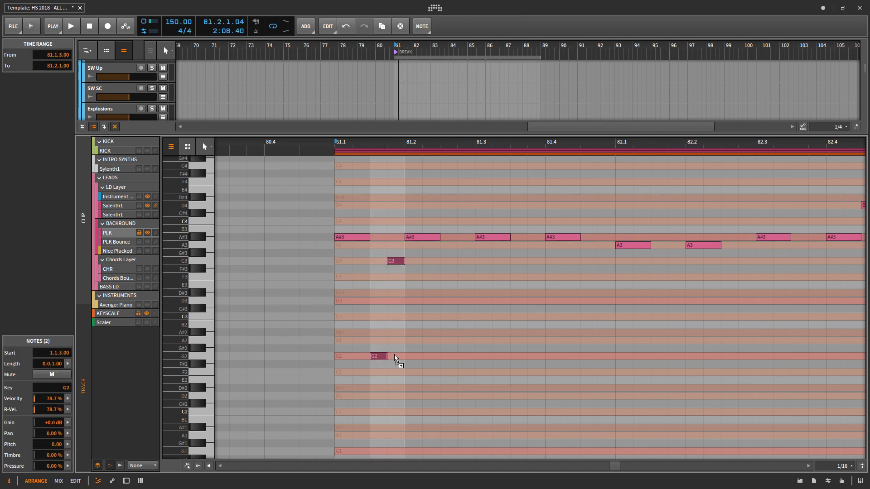
pyautogui.moveTo(448, 355); pyautogui.dragTo(448, 354)
pyautogui.moveTo(466, 260); pyautogui.dragTo(534, 260)
pyautogui.moveTo(535, 259); pyautogui.dragTo(607, 257)
pyautogui.press('space')
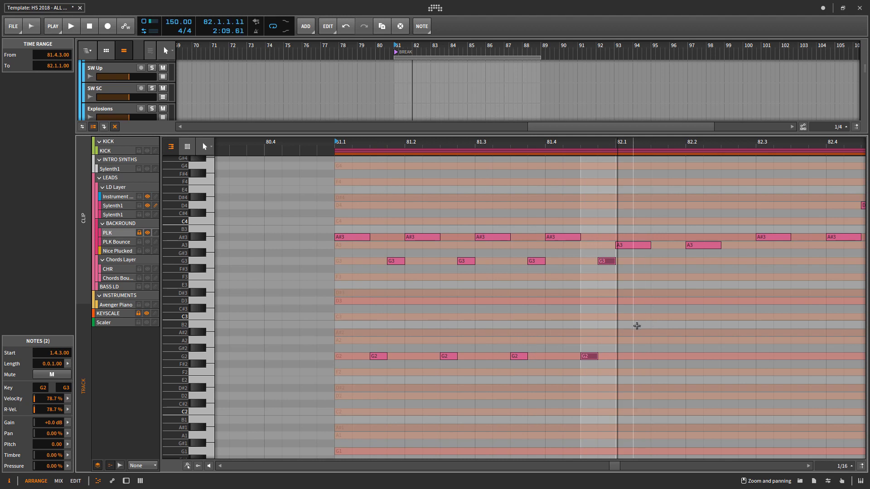
# Step: Delete the four G2 notes in bar 81, keeping the G3 notes
pyautogui.moveTo(626, 350); pyautogui.dragTo(349, 365)
pyautogui.press('Delete')
pyautogui.click(459, 337)
pyautogui.moveTo(459, 338); pyautogui.dragTo(461, 321)
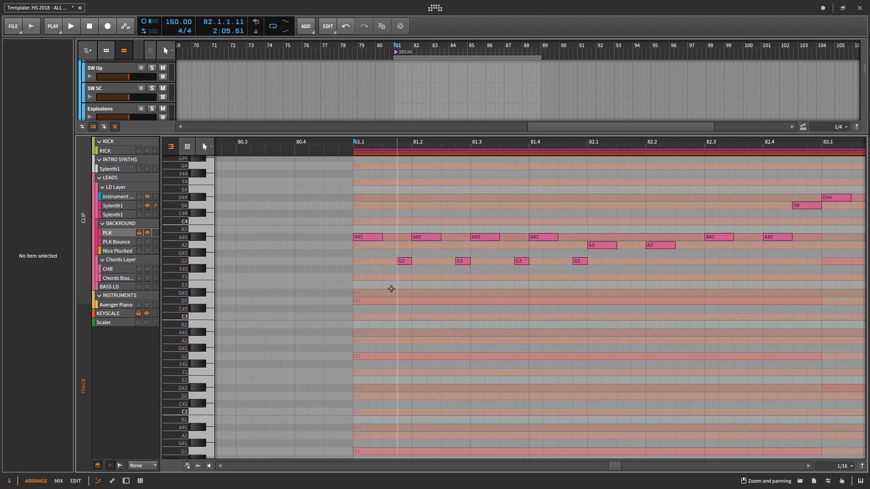
# Step: Move the second G3 of bar 81 to the third sixteenth of beat two and check it by playing
pyautogui.moveTo(469, 265); pyautogui.dragTo(456, 266)
pyautogui.press('space')
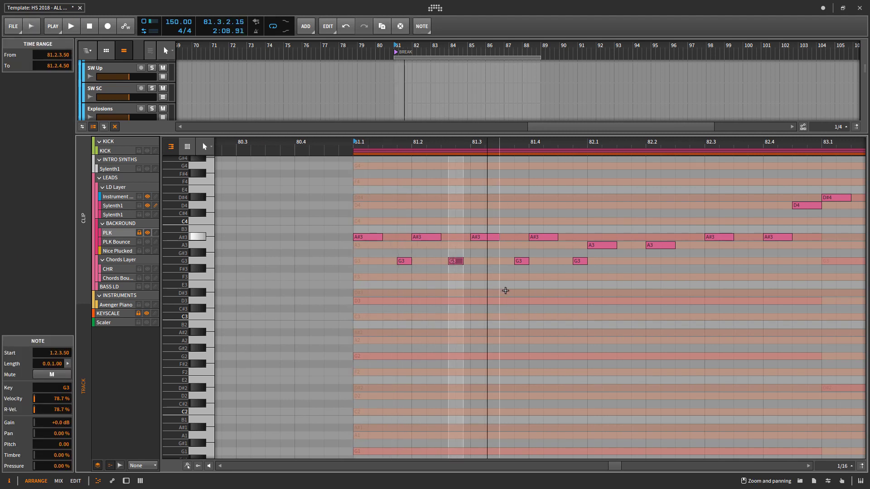
pyautogui.click(520, 261)
pyautogui.press('space')
pyautogui.moveTo(454, 262); pyautogui.dragTo(448, 265)
pyautogui.press('space')
# Step: Delete the G3 notes on beats three and four of bar 81 and play the bar again
pyautogui.moveTo(520, 261); pyautogui.dragTo(584, 263)
pyautogui.press('space')
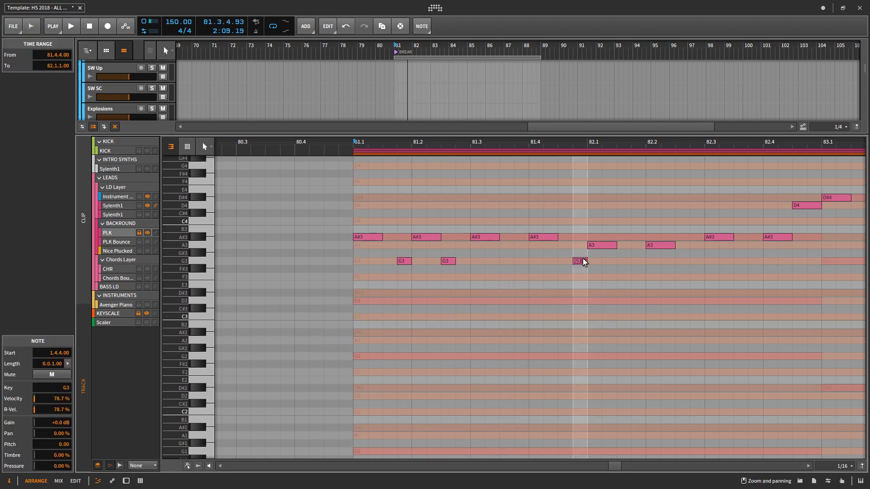
pyautogui.doubleClick(581, 261)
pyautogui.press('space')
pyautogui.scroll(-2, 546, 272)
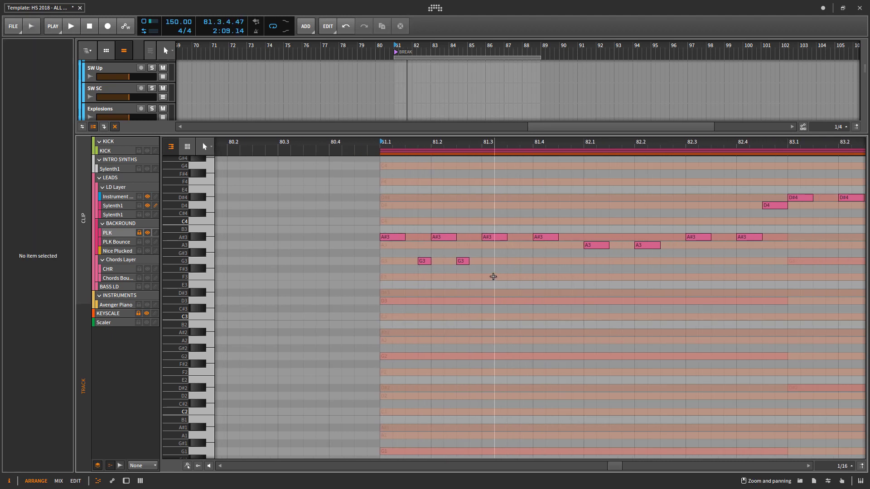
pyautogui.press('space')
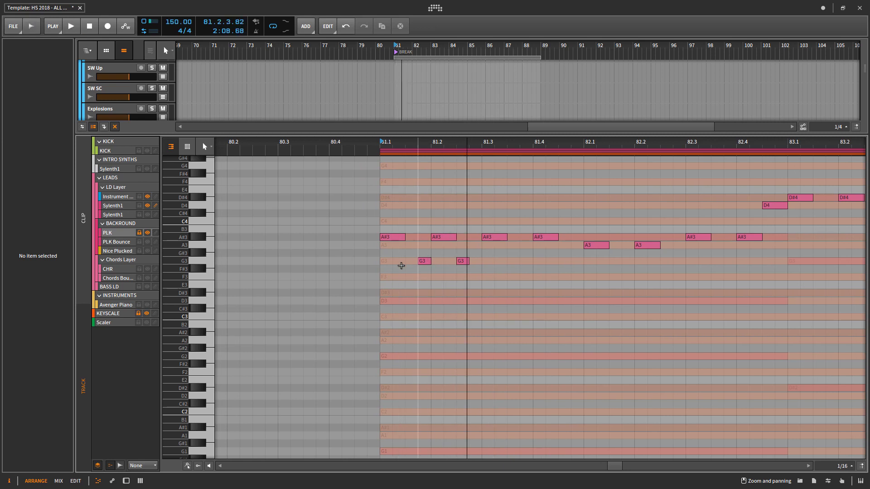
# Step: Add sixteenth-note G2s directly before the first G3 and directly after the second G3 of bar 81
pyautogui.moveTo(423, 259); pyautogui.dragTo(411, 259)
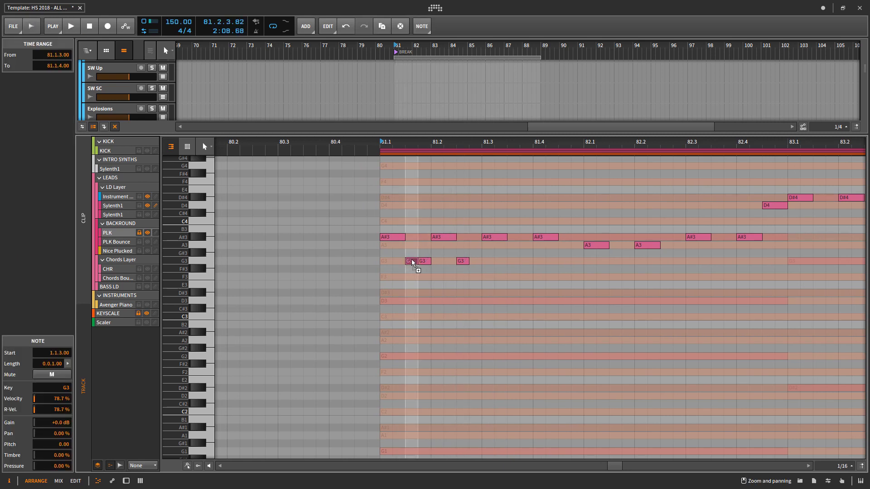
pyautogui.hotkey('shift', 'Down')
pyautogui.press('space')
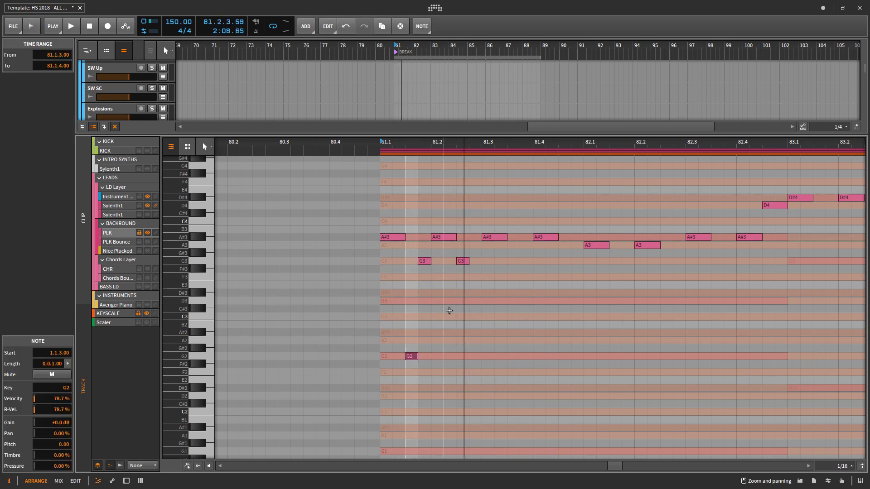
pyautogui.press('space')
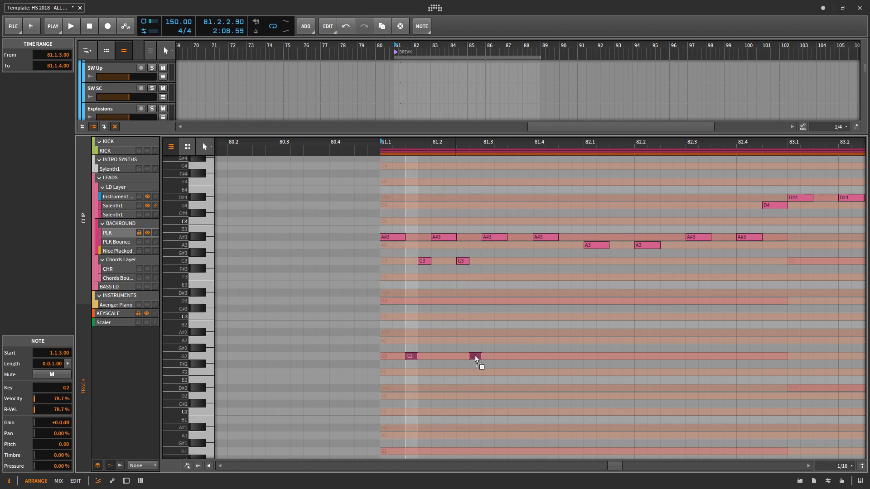
pyautogui.press('space')
pyautogui.click(479, 396)
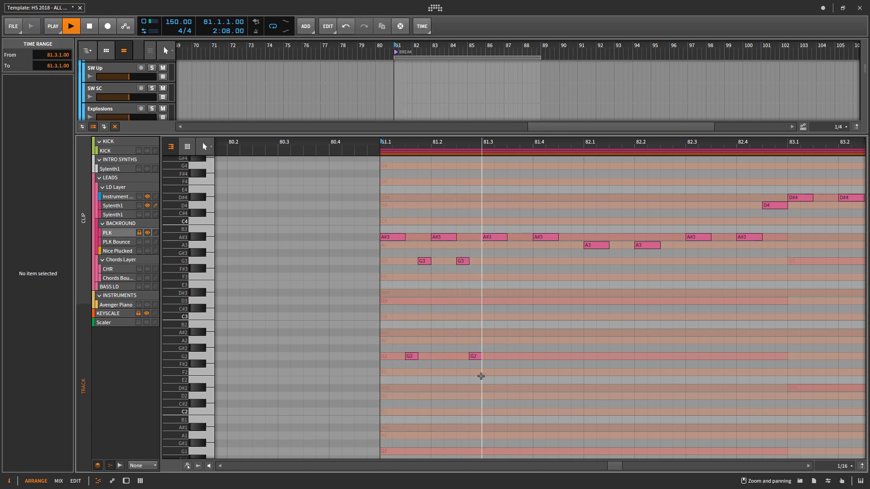
# Step: Duplicate the four-note G2 and G3 figure three times to fill bars 81 and 82, and play through it
pyautogui.moveTo(480, 376); pyautogui.dragTo(381, 258)
pyautogui.press('space')
pyautogui.hotkey('ctrl', 'd')
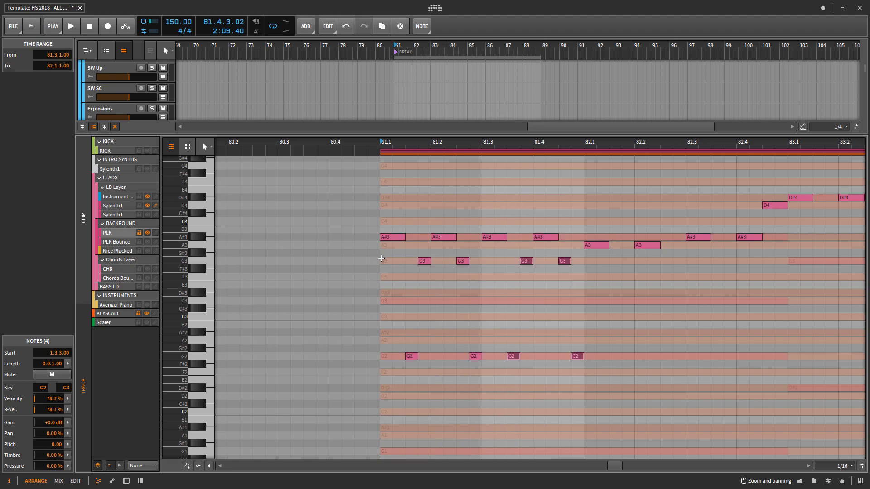
pyautogui.hotkey('ctrl', 'd')
pyautogui.hotkey('ctrl', 'd')
pyautogui.press('space')
pyautogui.click(483, 318)
pyautogui.scroll(-3, 478, 319)
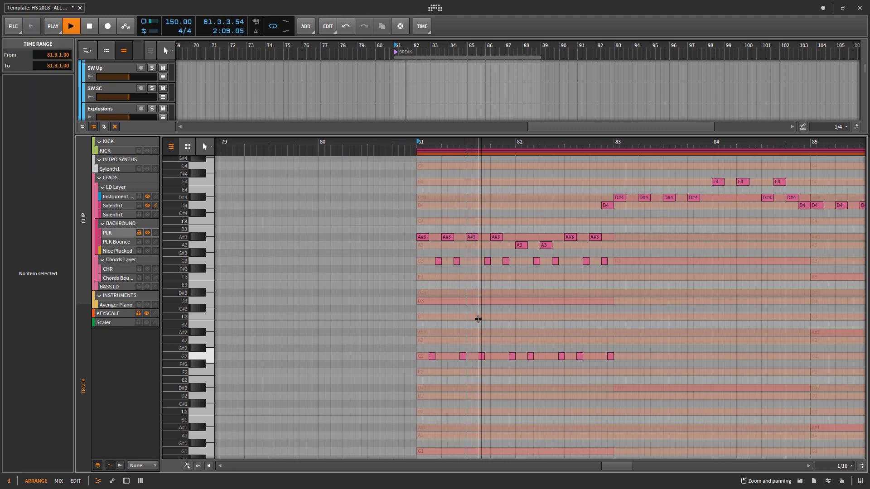
pyautogui.moveTo(542, 338); pyautogui.dragTo(470, 341)
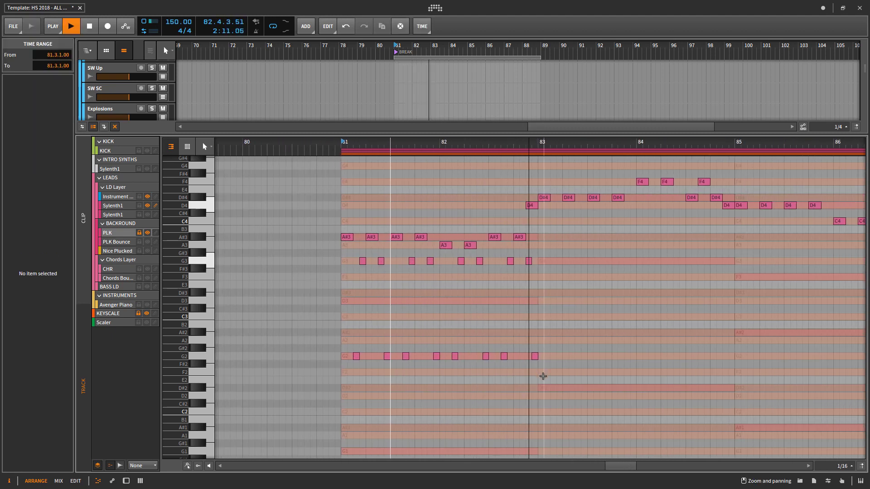
pyautogui.press('space')
# Step: Delete the last G2 and the last G3 of bar 82 and play the pattern from bar 81
pyautogui.click(534, 356)
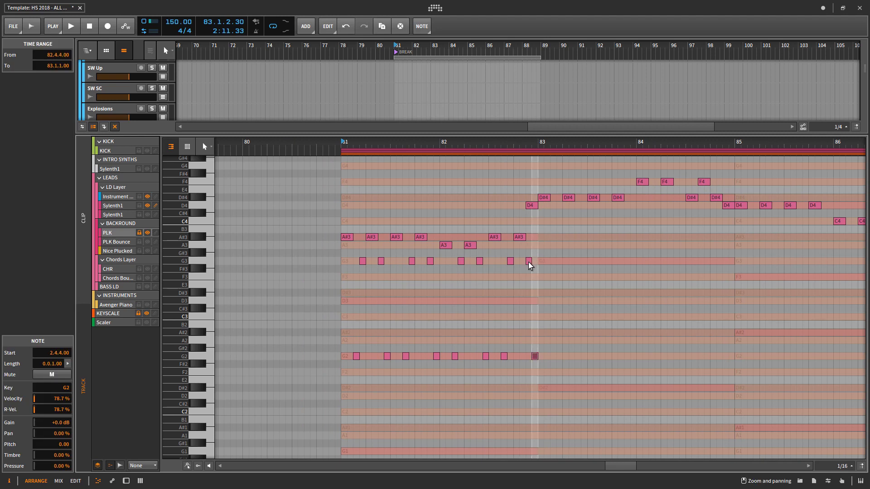
pyautogui.doubleClick(529, 262)
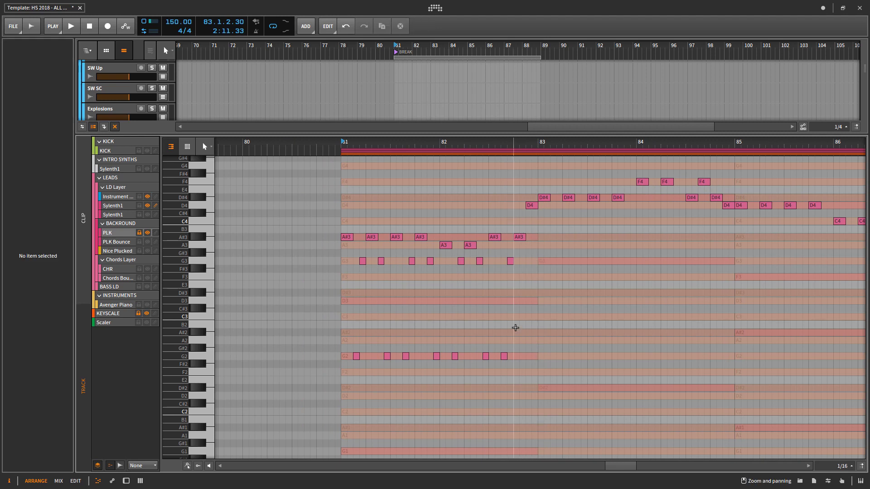
pyautogui.press('space')
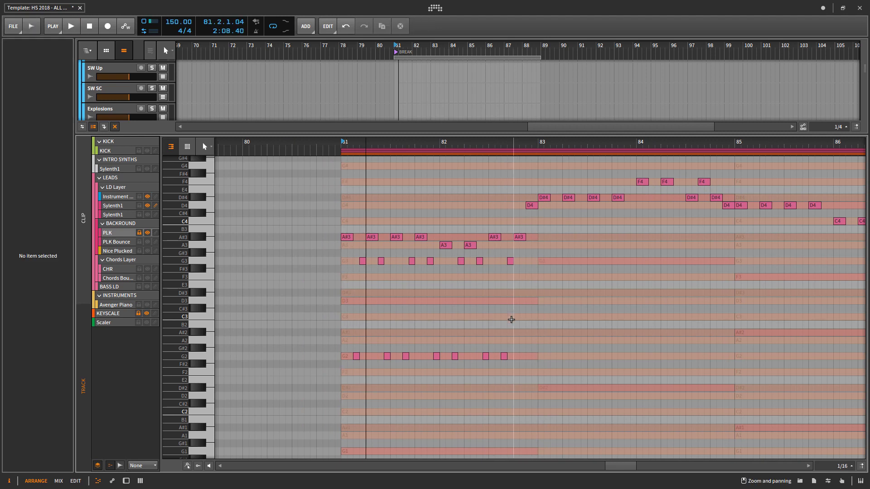
pyautogui.scroll(-2, 517, 317)
pyautogui.press('space')
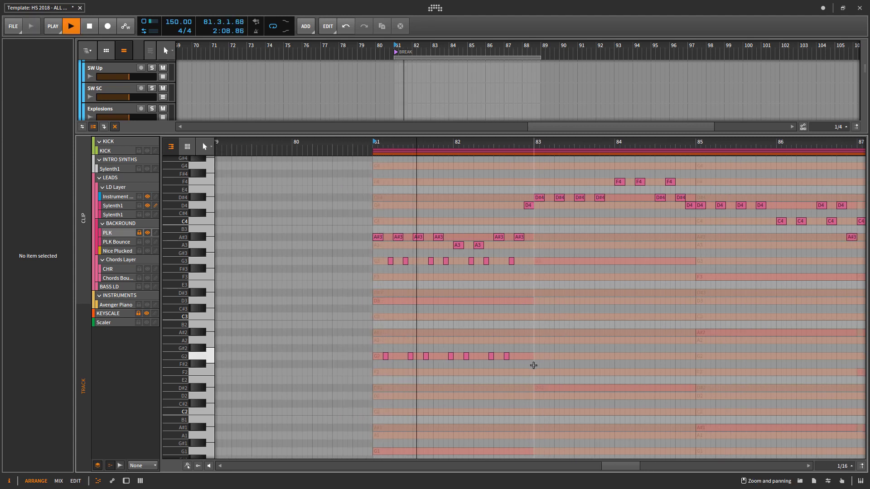
pyautogui.press('space')
# Step: Copy the G2 and G3 pattern of bars 81–82 to bars 83–84, transposed to D#2 and D#3, and play it
pyautogui.moveTo(533, 365); pyautogui.dragTo(369, 252)
pyautogui.moveTo(391, 356); pyautogui.dragTo(550, 388)
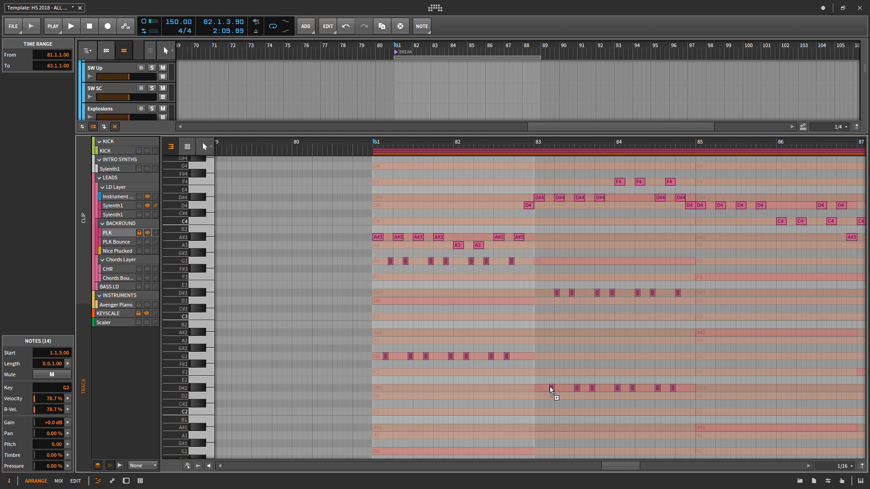
pyautogui.scroll(5, 563, 369)
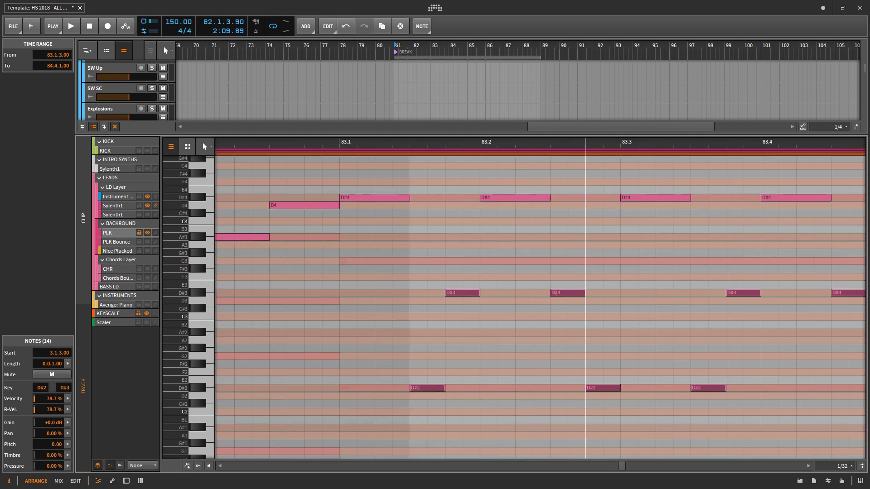
pyautogui.press('space')
pyautogui.scroll(-5, 554, 350)
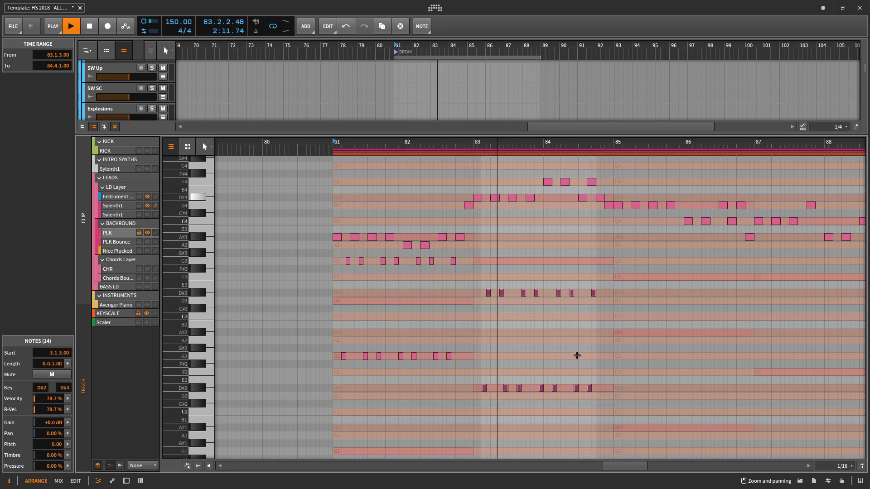
# Step: Delete the last D#3 and the last D#2 of bar 84
pyautogui.scroll(3, 576, 355)
pyautogui.scroll(-3, 550, 371)
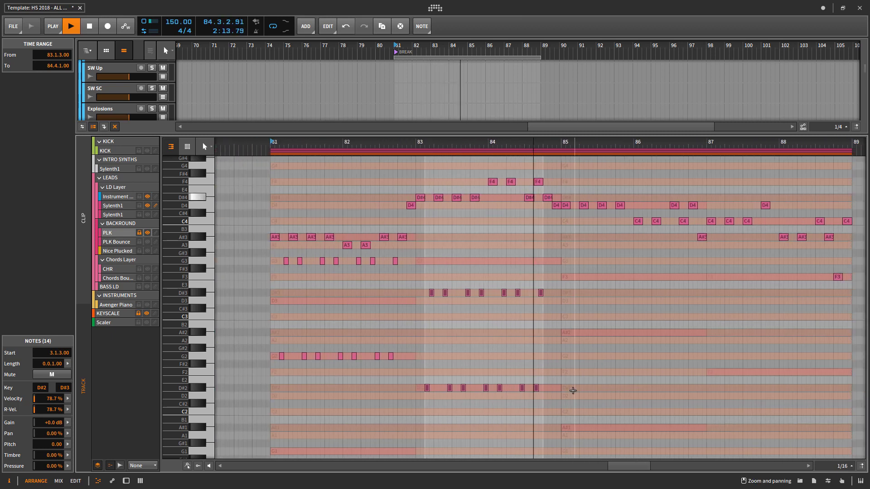
pyautogui.scroll(4, 524, 286)
pyautogui.scroll(-4, 523, 286)
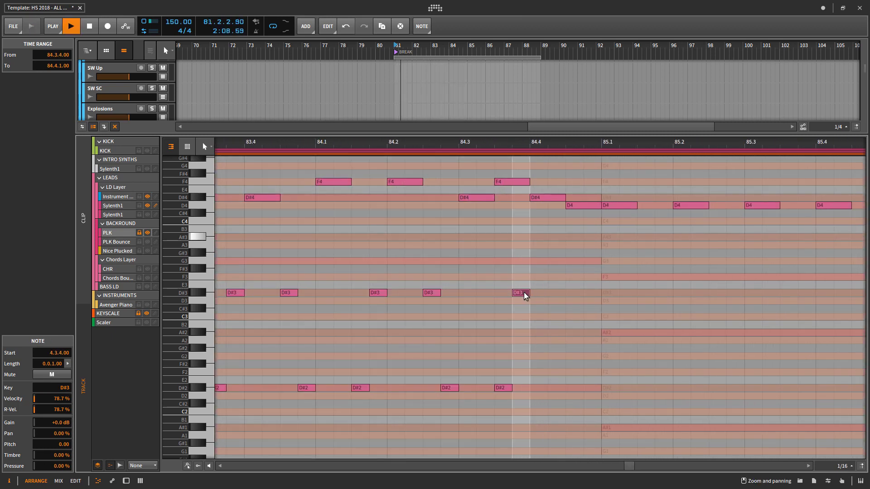
pyautogui.click(507, 390)
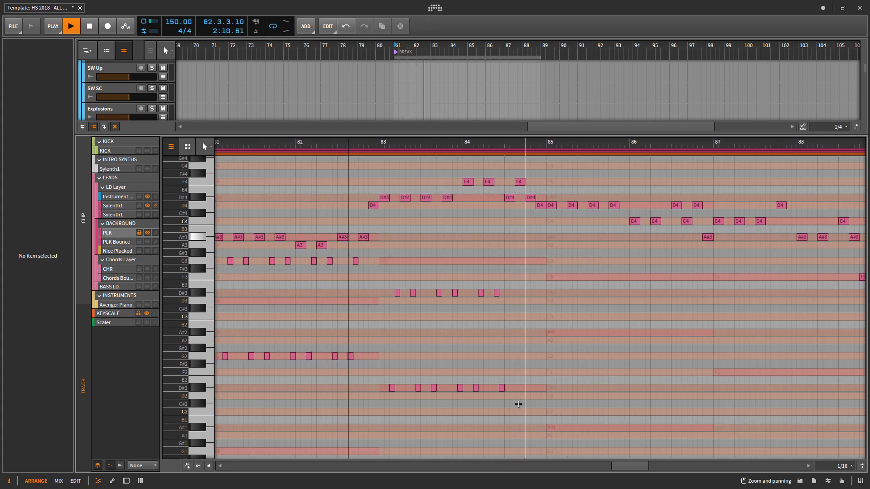
# Step: Copy the D#2 and D#3 pattern of bars 83–84 to bars 85–86, transposed to A#2 and A#3, and play it
pyautogui.moveTo(518, 405); pyautogui.dragTo(390, 281)
pyautogui.scroll(-2, 416, 290)
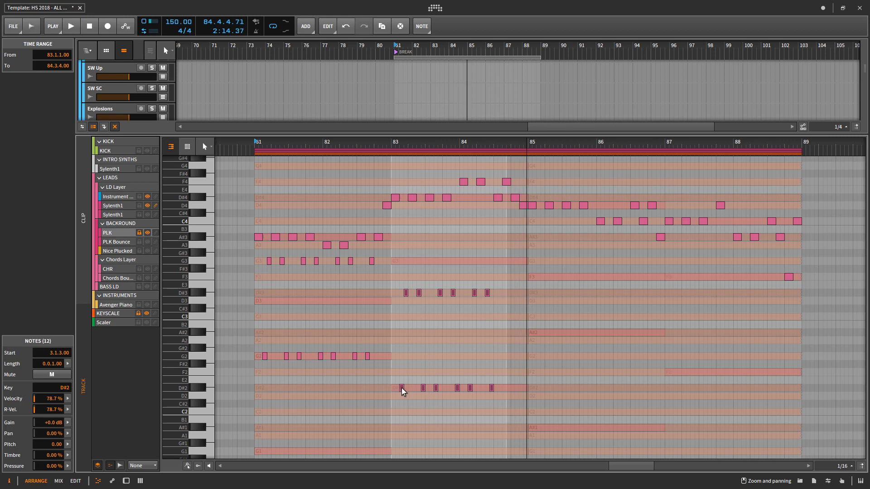
pyautogui.moveTo(401, 387); pyautogui.dragTo(538, 333)
pyautogui.press('space')
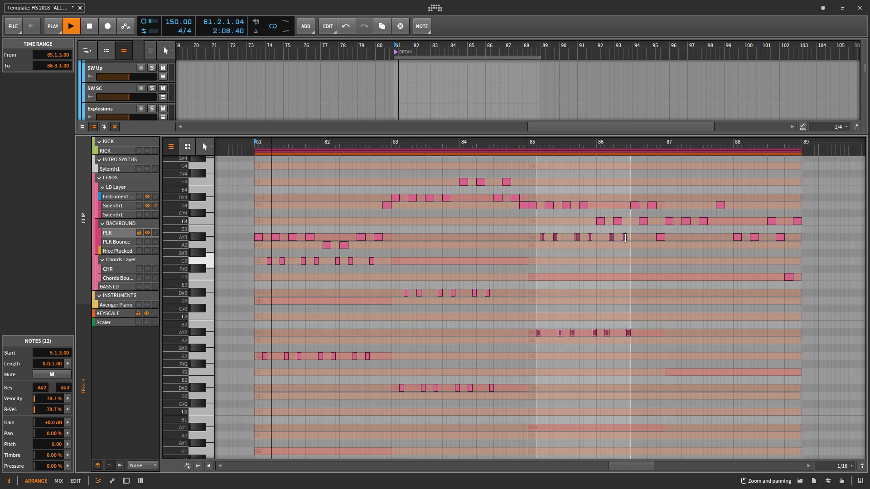
pyautogui.scroll(3, 623, 236)
pyautogui.scroll(2, 625, 235)
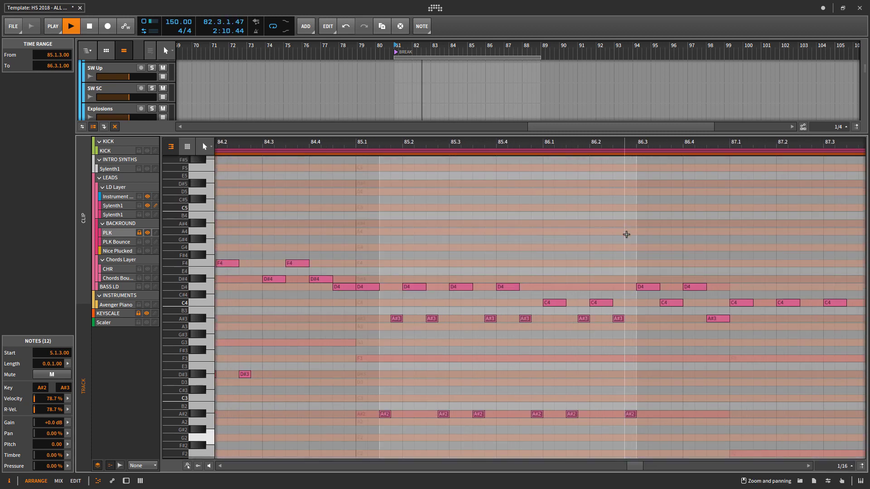
pyautogui.scroll(-2, 625, 254)
pyautogui.click(625, 274)
pyautogui.scroll(-4, 629, 289)
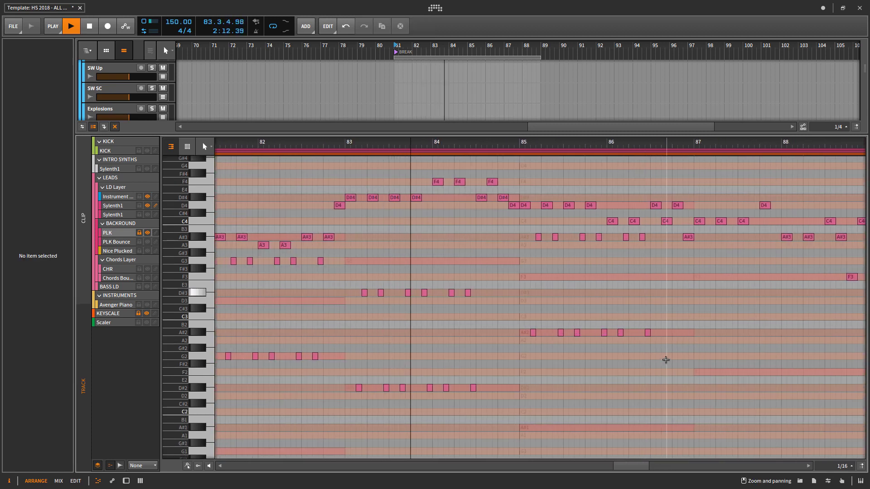
# Step: Copy the A#2 and A#3 pattern of bars 85–86 to bars 87–88, transposed to F2 and F3, and play it
pyautogui.moveTo(661, 348); pyautogui.dragTo(521, 233)
pyautogui.scroll(-1, 528, 263)
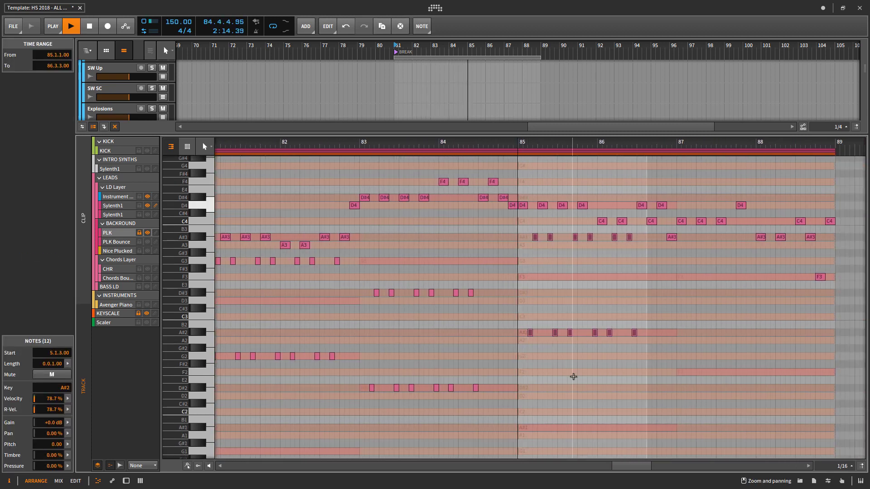
pyautogui.scroll(4, 573, 376)
pyautogui.scroll(-4, 503, 342)
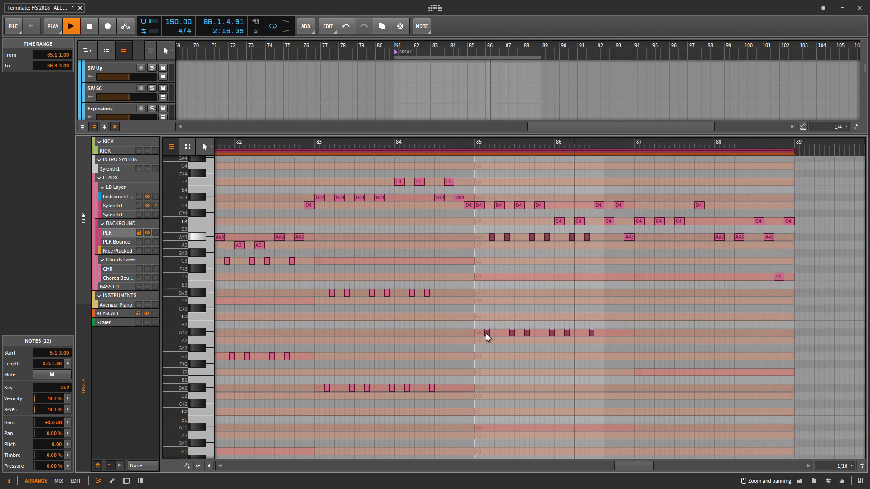
pyautogui.moveTo(487, 336); pyautogui.dragTo(644, 349)
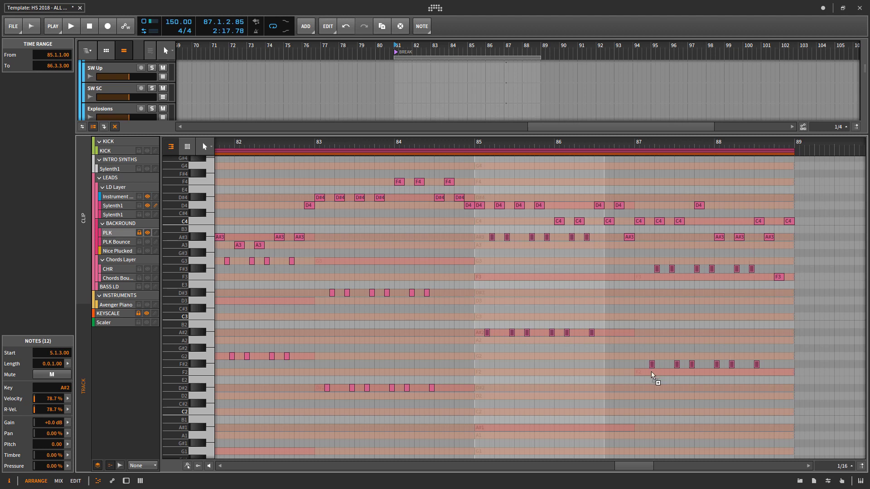
pyautogui.moveTo(646, 376); pyautogui.dragTo(645, 375)
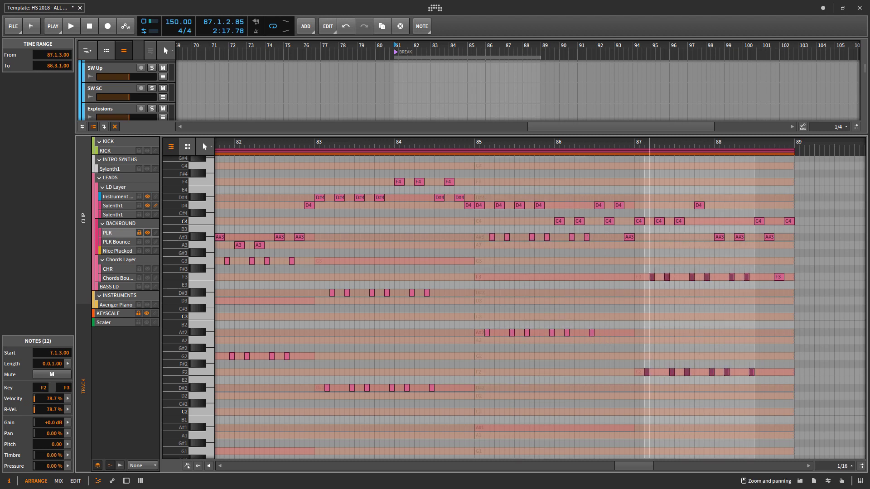
pyautogui.scroll(4, 679, 362)
pyautogui.scroll(-7, 603, 348)
pyautogui.press('space')
# Step: Shorten all notes of the Sylenth1 clip slightly, with the sixteenths at a length of 0.0.0.87, and play the result
pyautogui.click(444, 292)
pyautogui.hotkey('ctrl', 'a')
pyautogui.scroll(10, 443, 292)
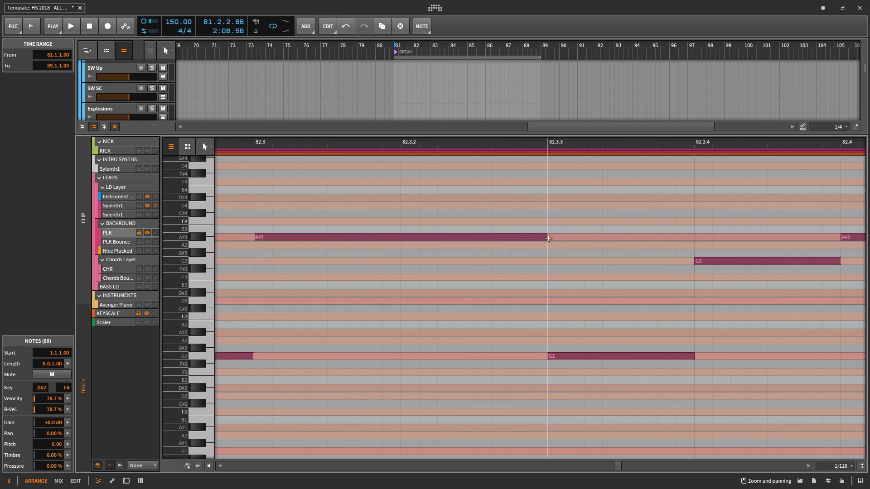
pyautogui.scroll(1, 548, 239)
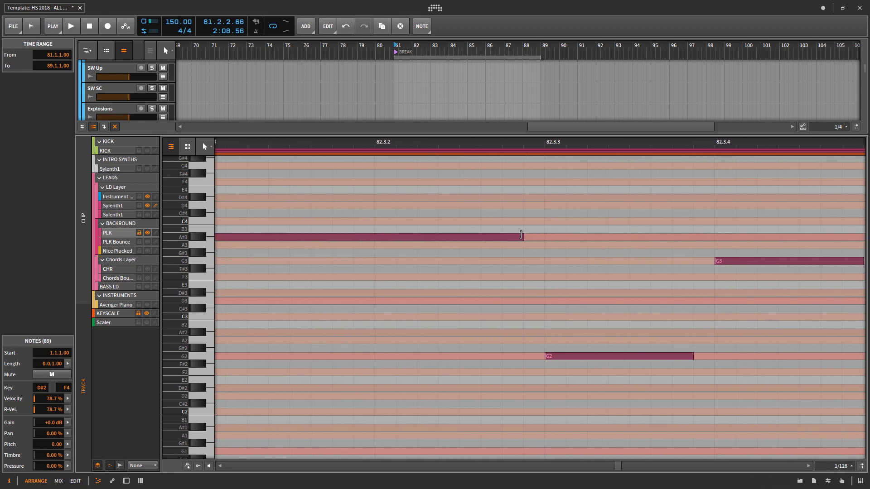
pyautogui.scroll(-7, 526, 286)
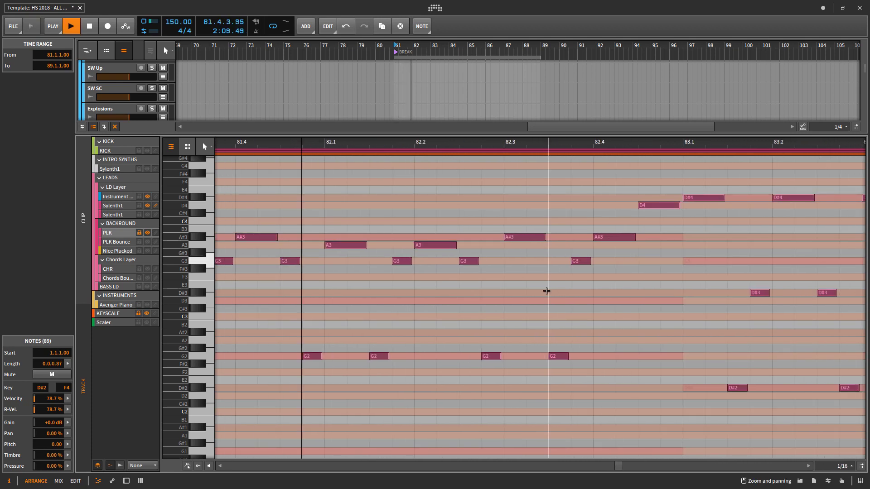
pyautogui.press('space')
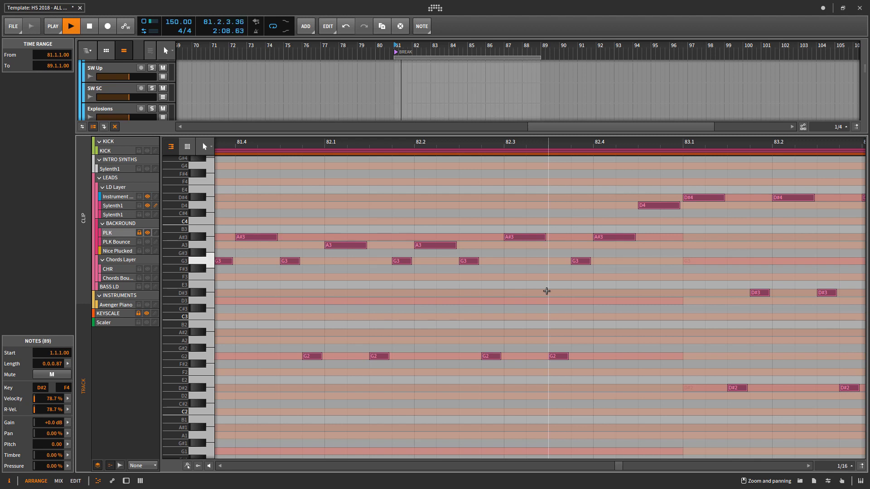
# Step: Copy the Sylenth1 melody clip at bar 81 to the Instrument Layer track and the second Sylenth1 track
pyautogui.scroll(-4, 539, 289)
pyautogui.press('a')
pyautogui.press('a')
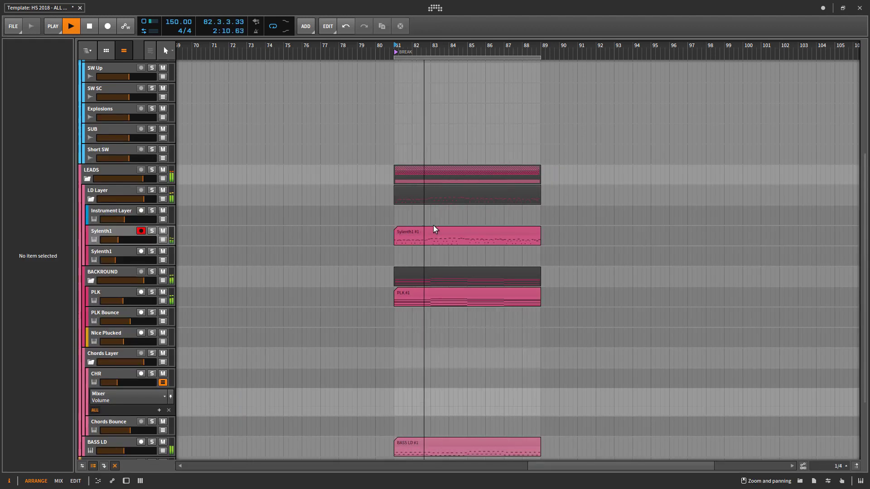
pyautogui.moveTo(433, 229); pyautogui.dragTo(428, 256)
pyautogui.scroll(-3, 429, 255)
pyautogui.scroll(1, 381, 216)
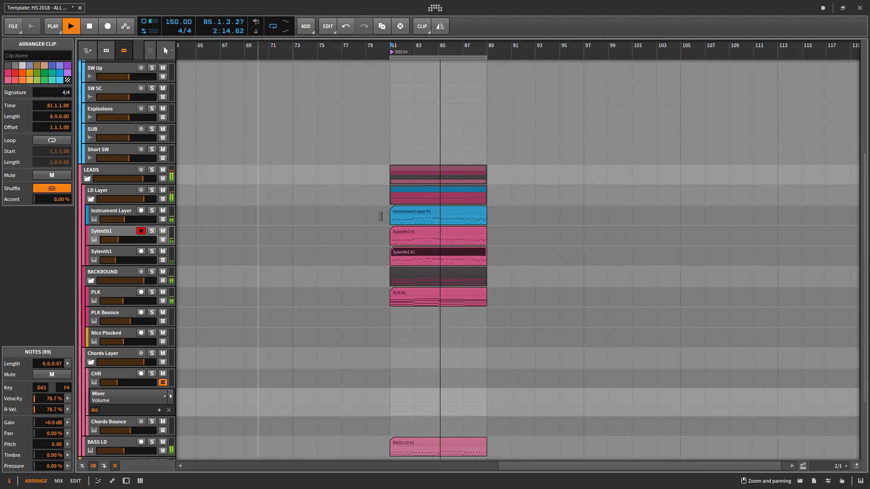
pyautogui.scroll(-3, 380, 216)
# Step: Copy the PLK chord clip to the CHR track at bar 81 and play it, first soloed and with all tracks
pyautogui.press('space')
pyautogui.moveTo(414, 237); pyautogui.dragTo(417, 335)
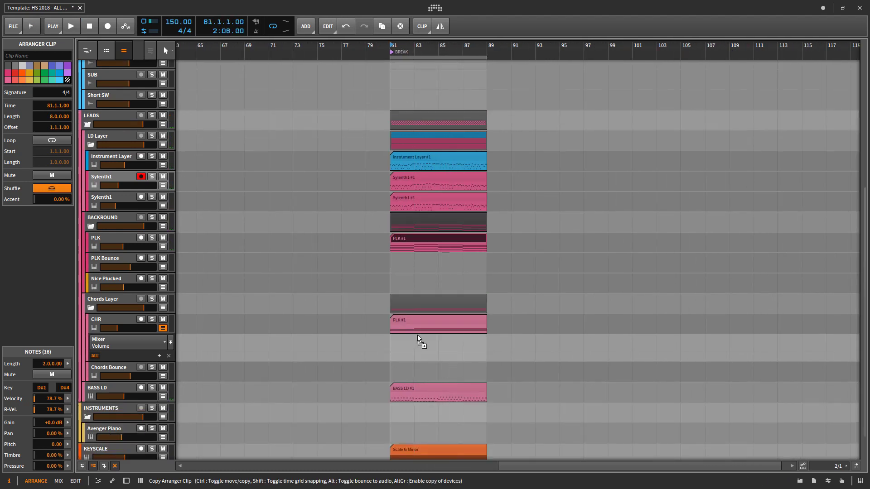
pyautogui.click(118, 322)
pyautogui.press('space')
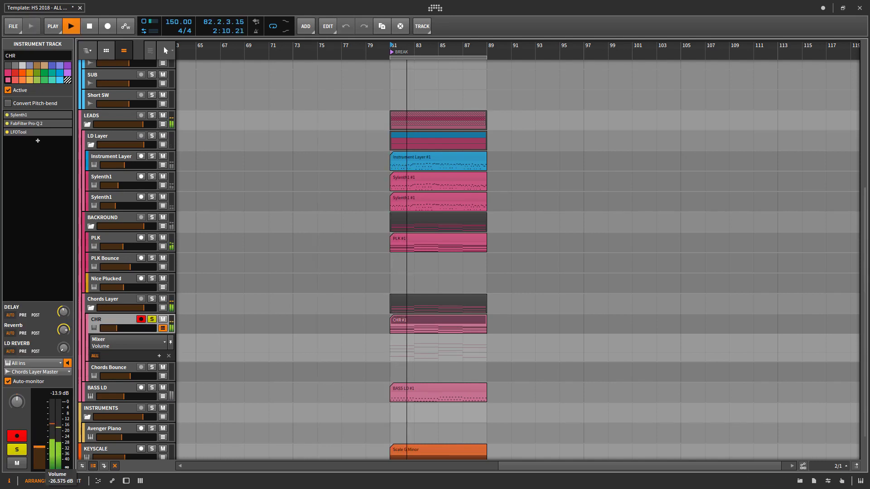
pyautogui.click(149, 319)
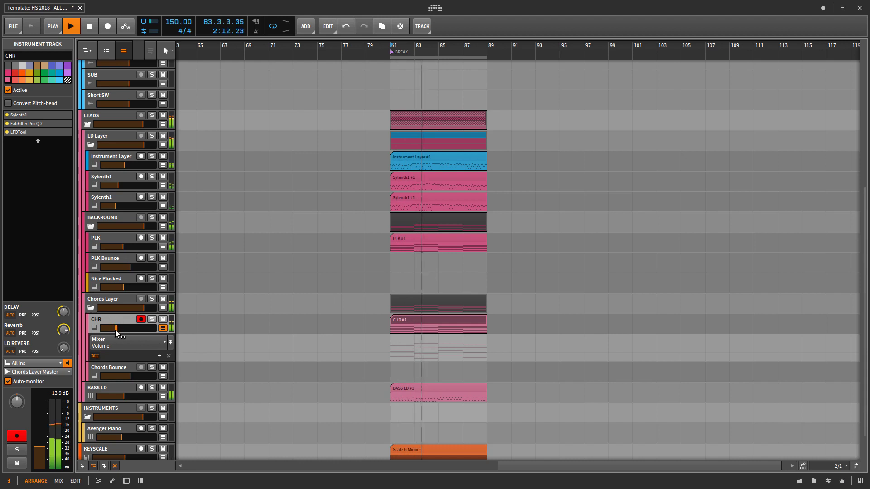
pyautogui.scroll(1, 408, 334)
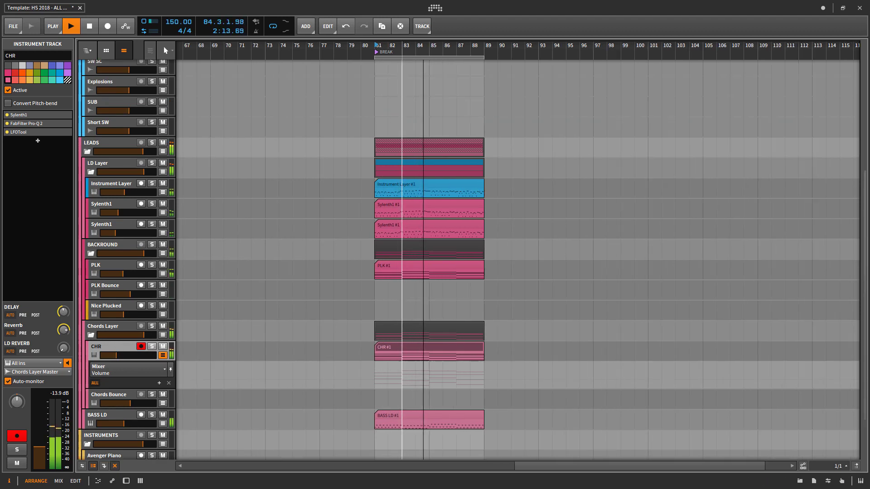
# Step: Check the notes of the Instrument Layer clip, and delete the clips on the Instrument Layer and first Sylenth1 tracks
pyautogui.doubleClick(406, 187)
pyautogui.scroll(-2, 454, 284)
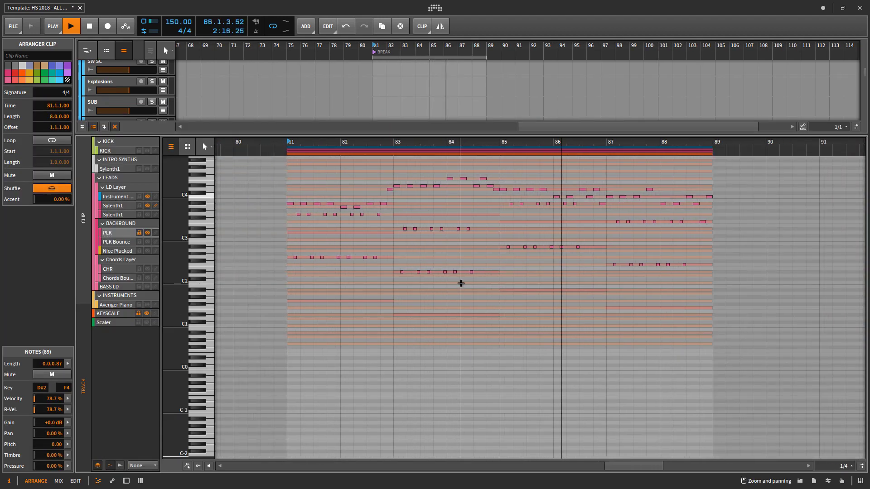
pyautogui.scroll(2, 460, 290)
pyautogui.scroll(-2, 434, 300)
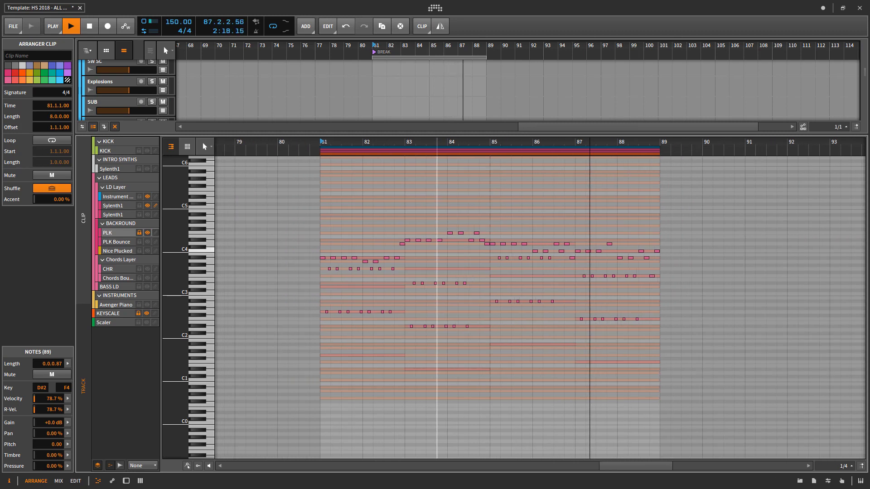
pyautogui.press('e')
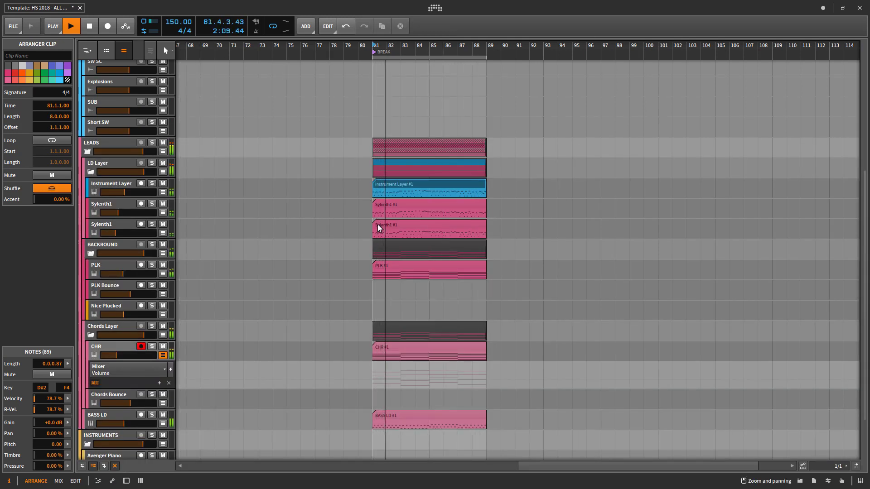
pyautogui.press('space')
pyautogui.click(398, 187)
pyautogui.press('Delete')
pyautogui.click(404, 204)
pyautogui.press('Delete')
# Step: Mute the chord clip on the CHR track
pyautogui.click(404, 225)
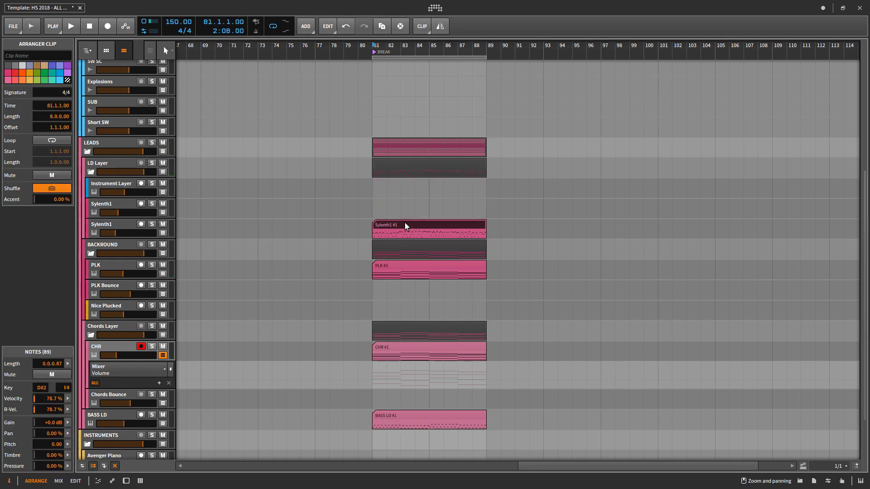
pyautogui.click(152, 224)
pyautogui.click(432, 347)
pyautogui.hotkey('alt', 'm')
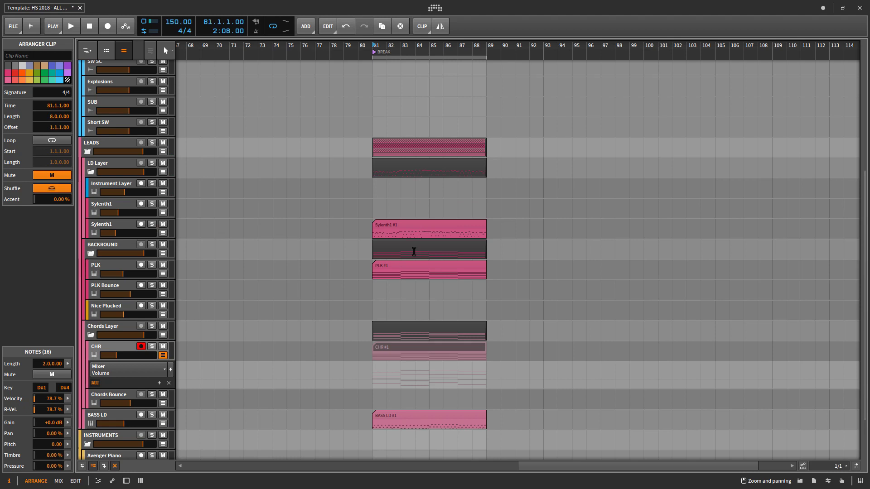
# Step: Move the remaining melody clip from the second Sylenth1 track up to the first Sylenth1 track at bar 81
pyautogui.doubleClick(409, 223)
pyautogui.press('a')
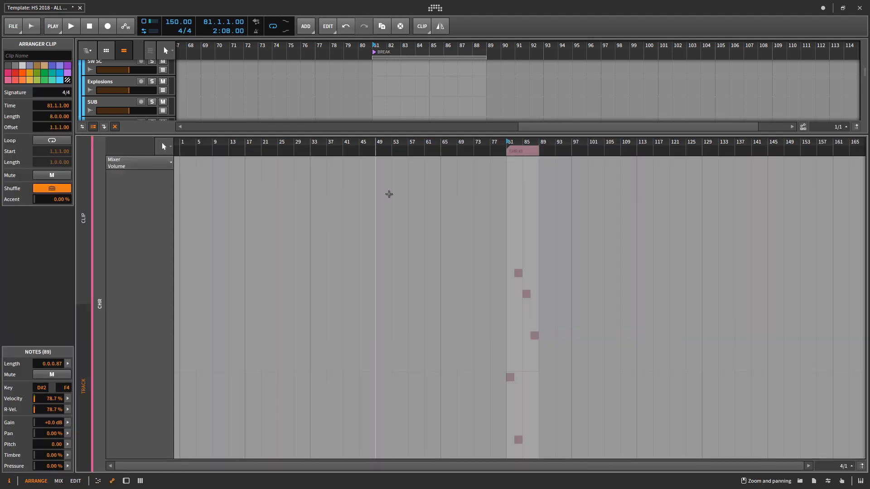
pyautogui.press('a')
pyautogui.moveTo(390, 224); pyautogui.dragTo(390, 209)
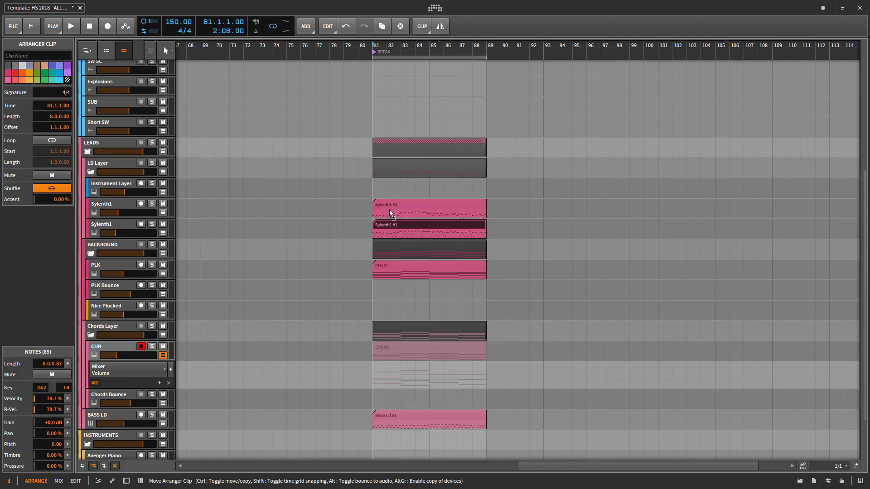
# Step: In the Sylenth1 melody clip, raise the last two notes of bar 82 by one octave to A#4 and D5
pyautogui.doubleClick(390, 210)
pyautogui.scroll(3, 306, 222)
pyautogui.scroll(1, 412, 234)
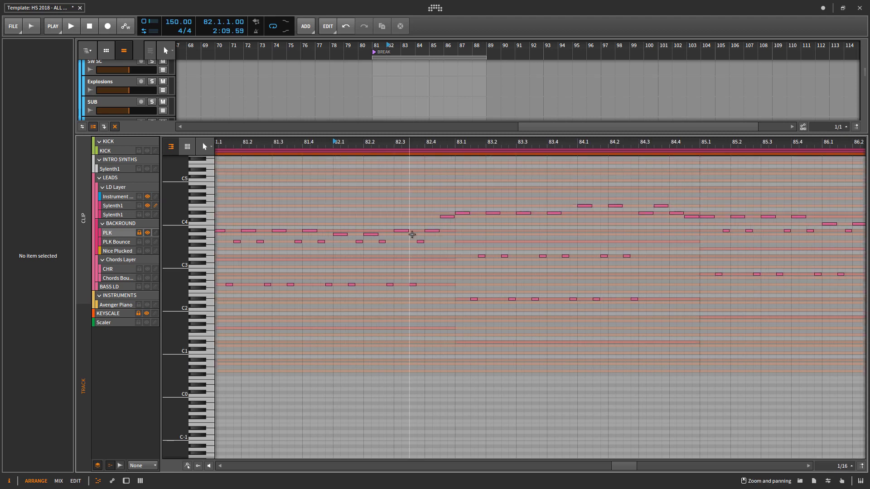
pyautogui.scroll(1, 432, 265)
pyautogui.moveTo(455, 280); pyautogui.dragTo(441, 241)
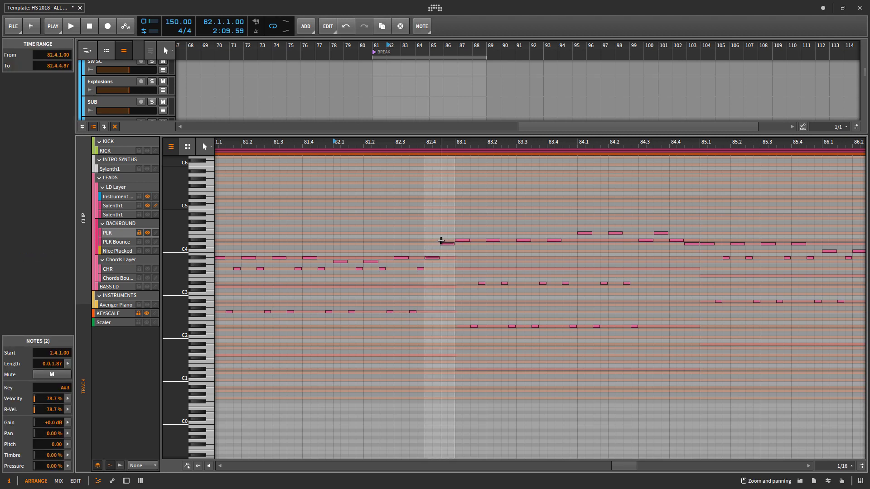
# Step: Raise the last two melody notes of bars 84, 86 and 88 by one octave each, and play from bar 82
pyautogui.moveTo(691, 253); pyautogui.dragTo(678, 233)
pyautogui.scroll(-3, 677, 233)
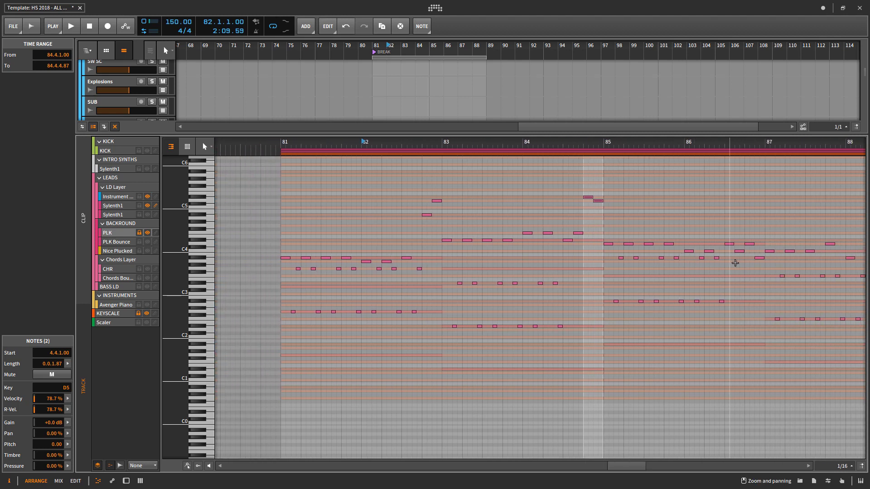
pyautogui.moveTo(761, 265); pyautogui.dragTo(753, 238)
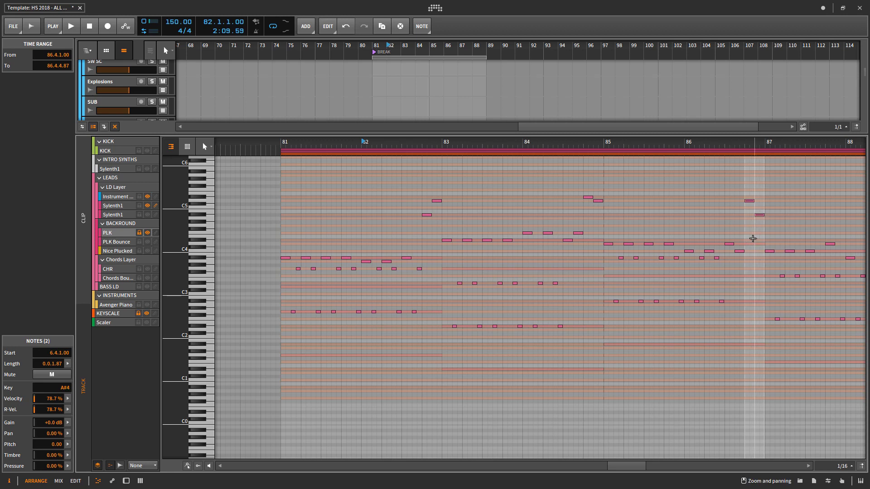
pyautogui.scroll(-3, 769, 272)
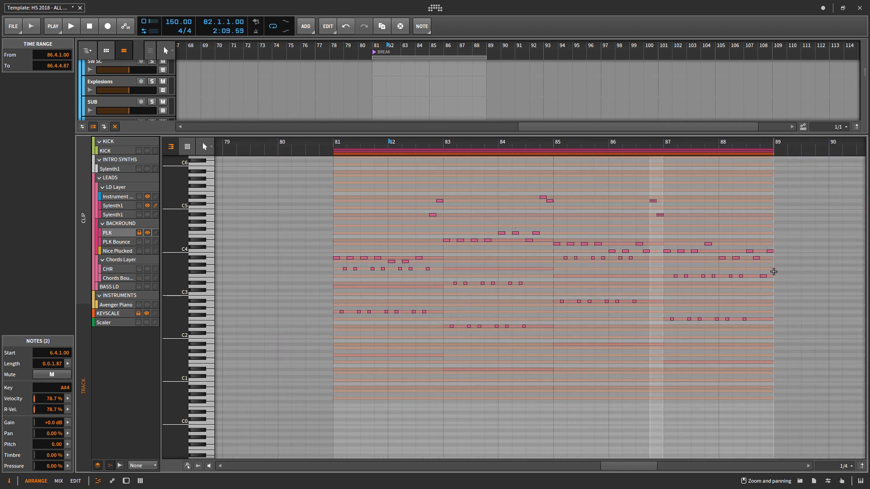
pyautogui.moveTo(757, 292)
pyautogui.mouseDown()
pyautogui.moveTo(773, 267)
pyautogui.moveTo(763, 280)
pyautogui.mouseUp()
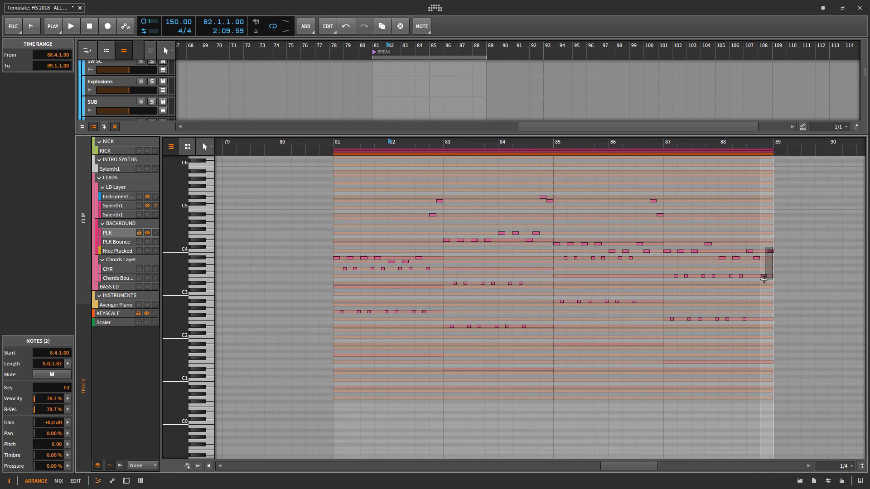
pyautogui.press('space')
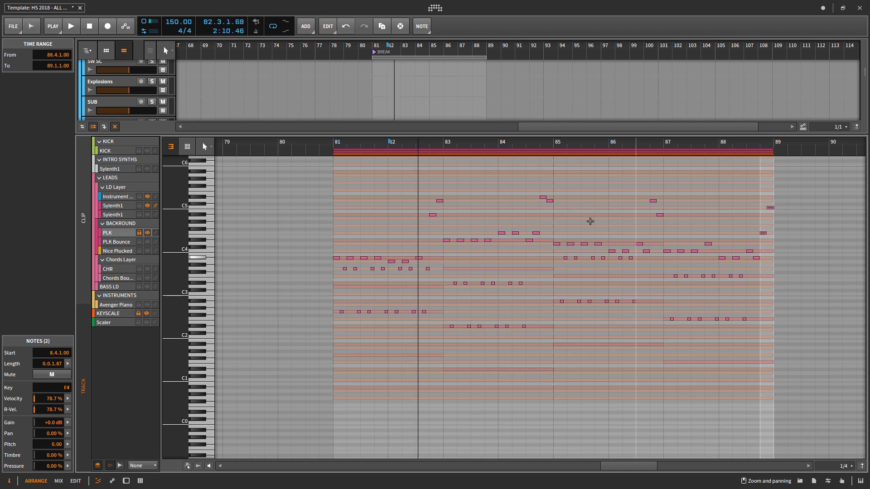
# Step: Play the break from bar 81 to hear the raised phrase endings, and return to the full arrangement
pyautogui.moveTo(333, 142); pyautogui.dragTo(332, 142)
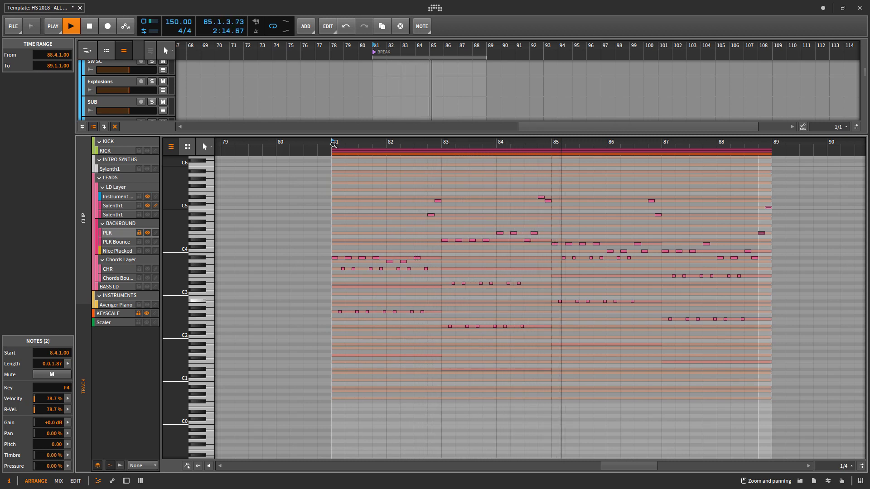
pyautogui.moveTo(441, 205); pyautogui.dragTo(430, 188)
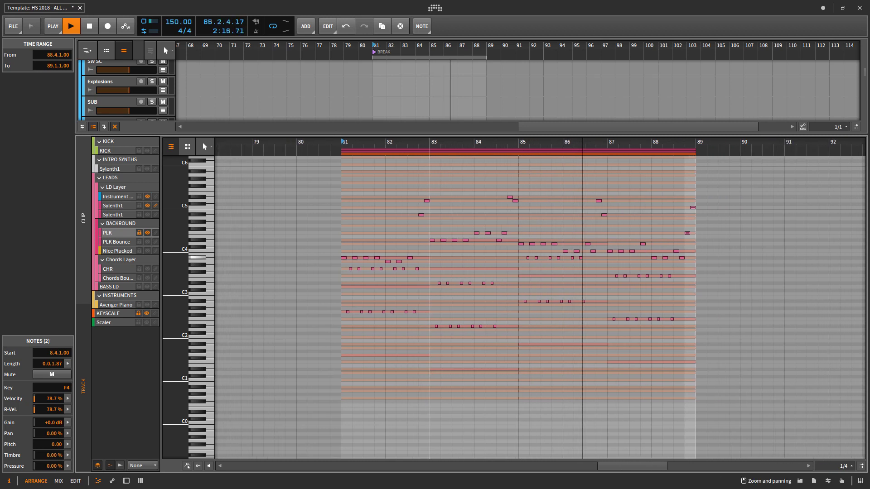
pyautogui.press('a')
pyautogui.press('a')
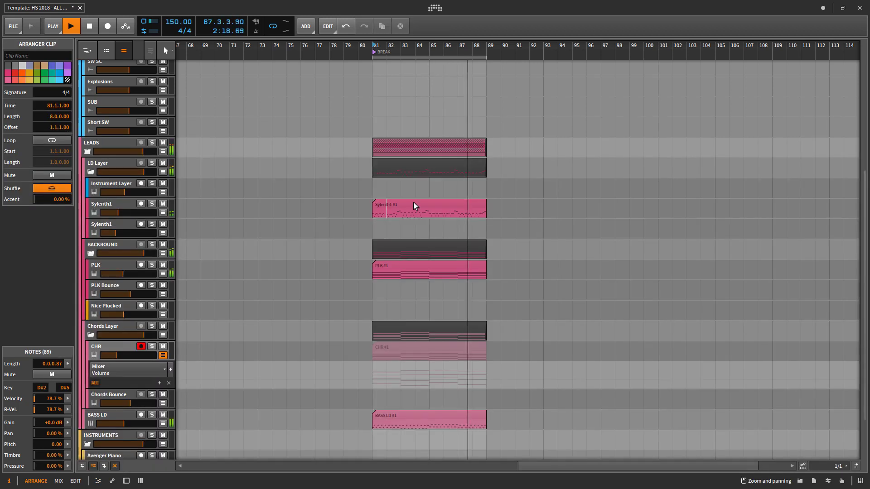
# Step: Copy the melody clip from the first Sylenth1 track onto the Instrument Layer and second Sylenth1 tracks at bar 81
pyautogui.moveTo(411, 205); pyautogui.dragTo(411, 184)
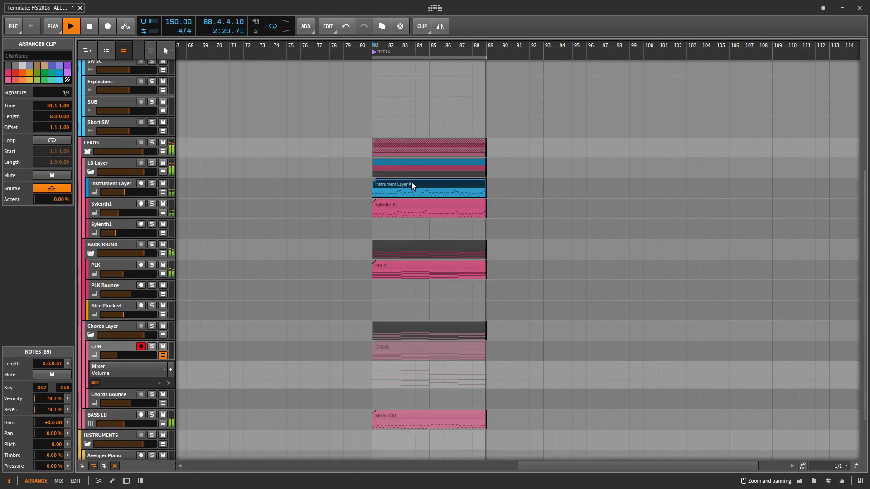
pyautogui.doubleClick(411, 184)
pyautogui.scroll(-1, 410, 211)
pyautogui.scroll(2, 353, 228)
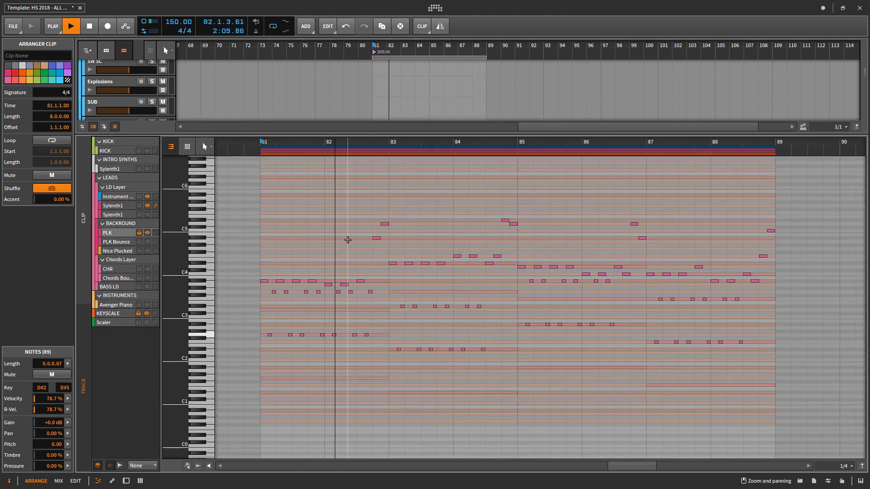
pyautogui.press('e')
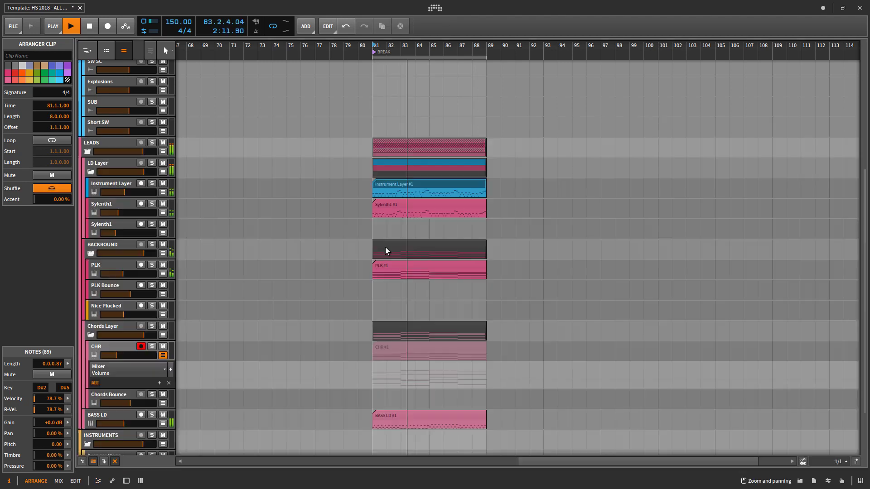
pyautogui.moveTo(395, 204); pyautogui.dragTo(395, 225)
pyautogui.moveTo(398, 226)
pyautogui.mouseDown()
pyautogui.moveTo(367, 249)
pyautogui.moveTo(364, 240)
pyautogui.moveTo(408, 222)
pyautogui.mouseUp()
pyautogui.moveTo(444, 224); pyautogui.dragTo(443, 223)
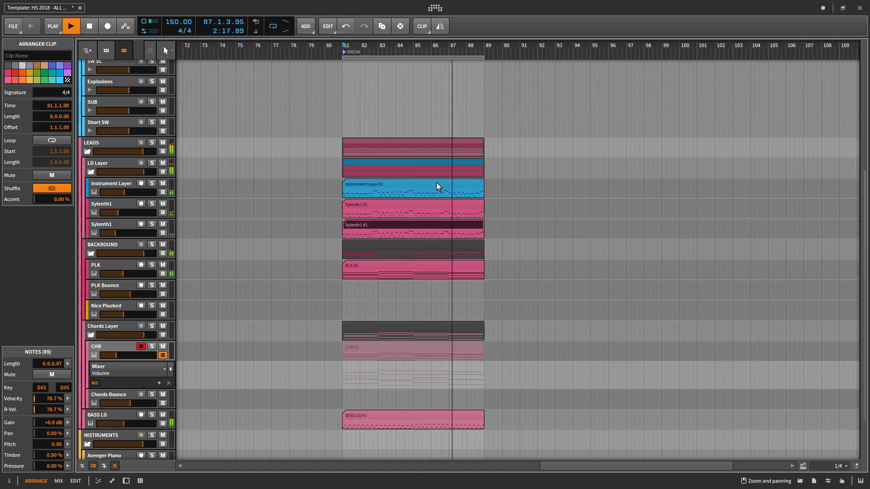
# Step: Delete the melody clip copies from the Instrument Layer and second Sylenth1 tracks
pyautogui.press('Delete')
pyautogui.click(429, 224)
pyautogui.press('Delete')
# Step: Transpose all notes of the melody clip on the first Sylenth1 track down one octave
pyautogui.click(425, 207)
pyautogui.press('space')
pyautogui.doubleClick(425, 205)
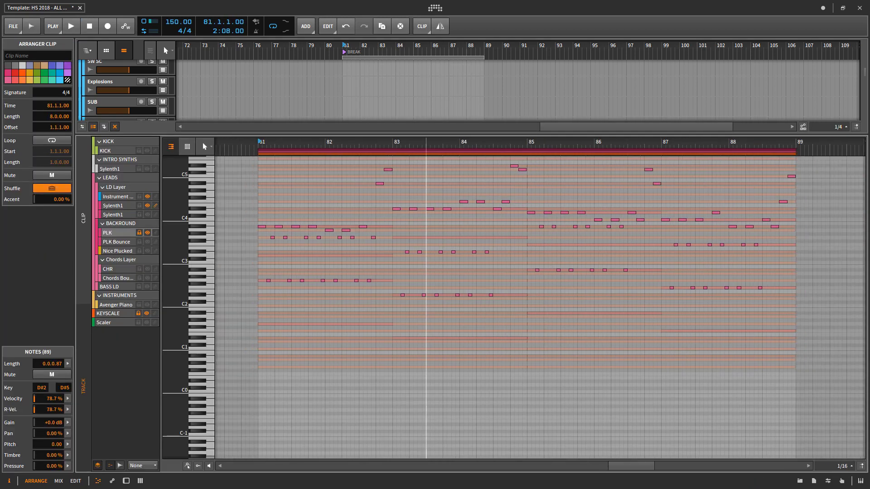
pyautogui.hotkey('shift', 'Down')
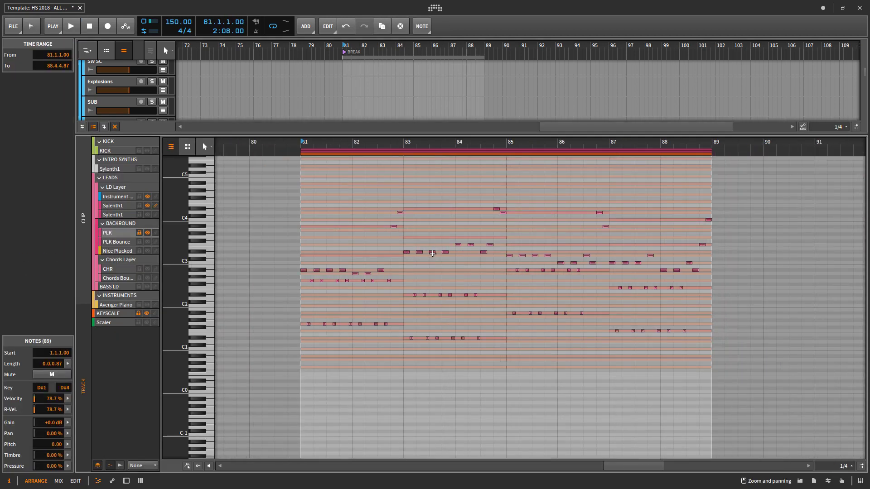
# Step: Play the break and copy the lowered melody clip onto the Instrument Layer and second Sylenth1 tracks
pyautogui.press('space')
pyautogui.press('e')
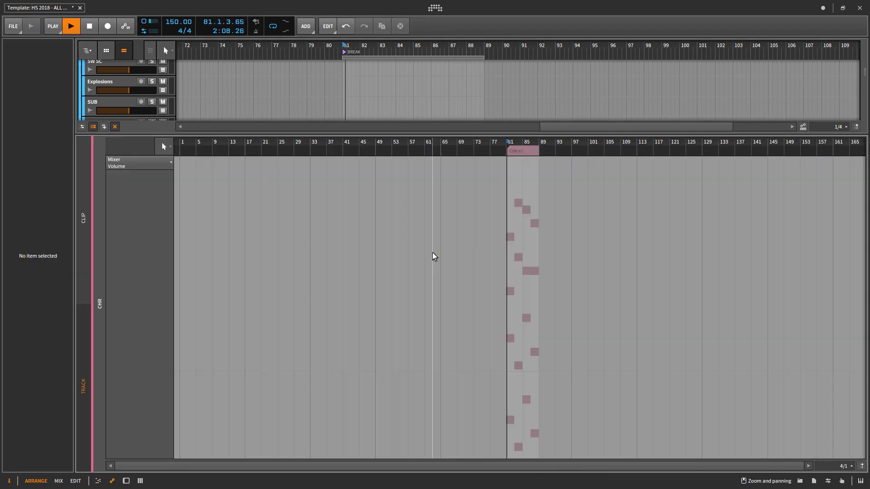
pyautogui.moveTo(393, 186); pyautogui.dragTo(393, 227)
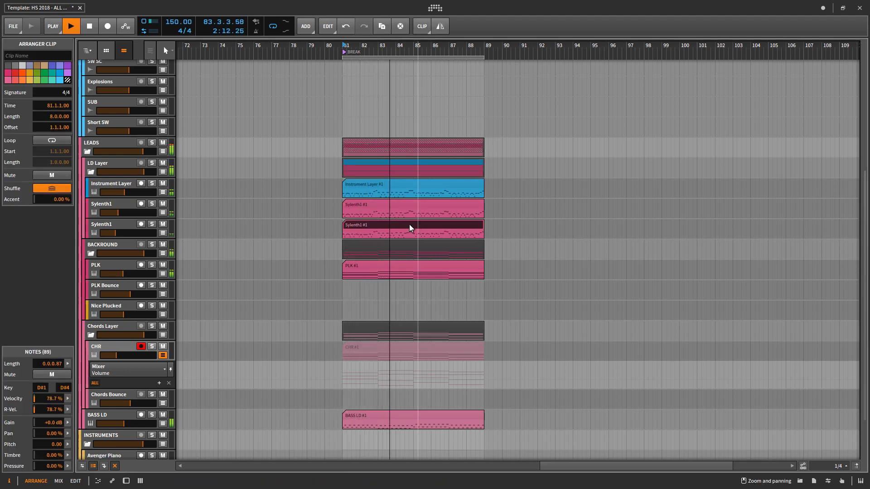
# Step: Delete the two lowered melody copies, stop playback and reopen the first Sylenth1 track's melody clip
pyautogui.press('Delete')
pyautogui.click(408, 183)
pyautogui.press('Delete')
pyautogui.doubleClick(403, 204)
pyautogui.press('space')
pyautogui.scroll(-4, 413, 229)
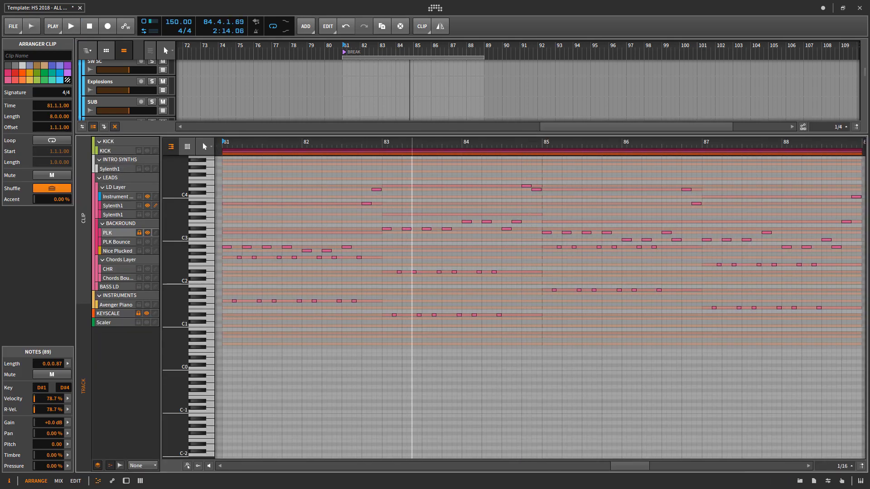
# Step: Undo the recent clip changes, the octave-down transposition and the raised phrase endings of the melody
pyautogui.hotkey('ctrl', 'z')
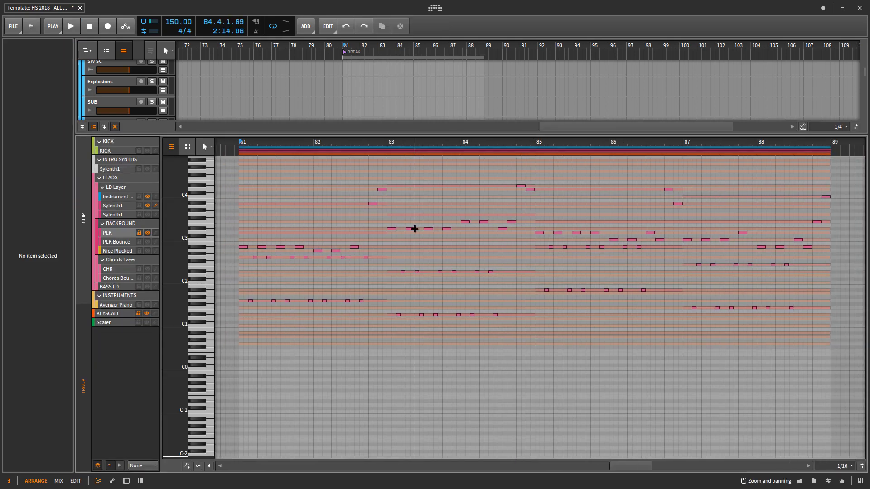
pyautogui.hotkey('ctrl', 'z')
pyautogui.hotkey('ctrl', 'z')
pyautogui.scroll(3, 414, 229)
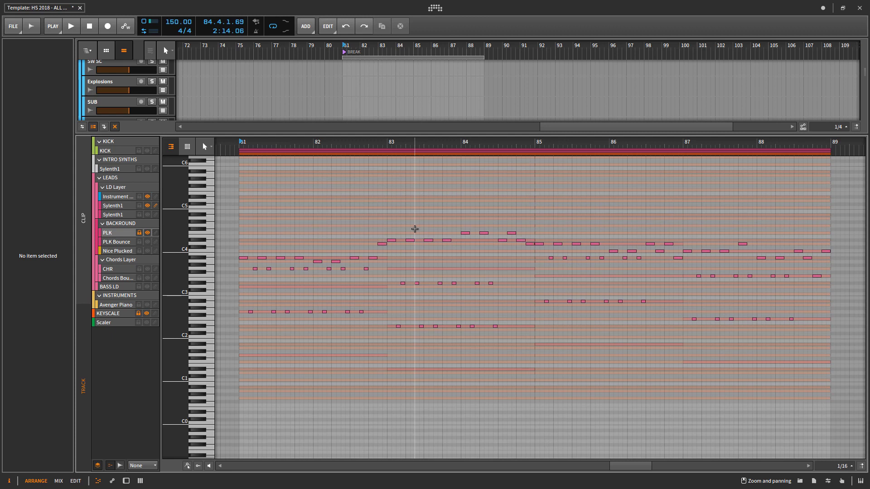
# Step: Play the break and copy the restored melody clip onto the Instrument Layer and second Sylenth1 tracks at bar 81
pyautogui.press('space')
pyautogui.press('a')
pyautogui.press('a')
pyautogui.moveTo(407, 203); pyautogui.dragTo(407, 184)
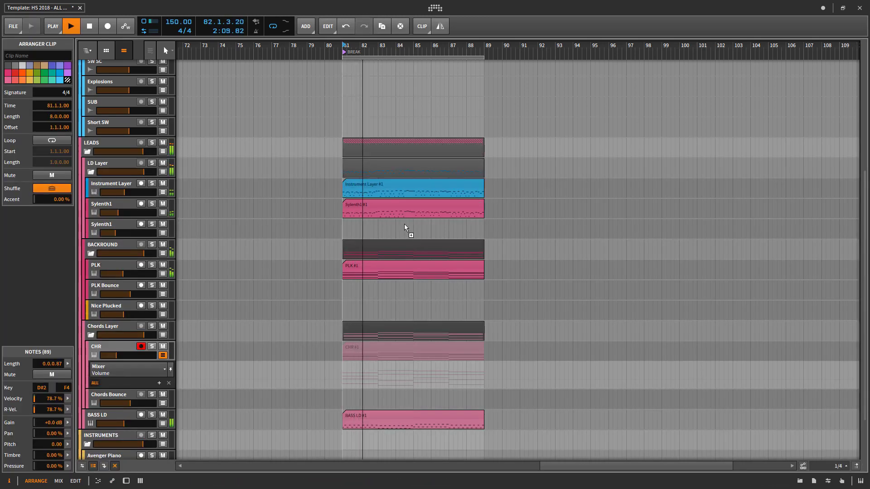
pyautogui.moveTo(404, 224); pyautogui.dragTo(404, 225)
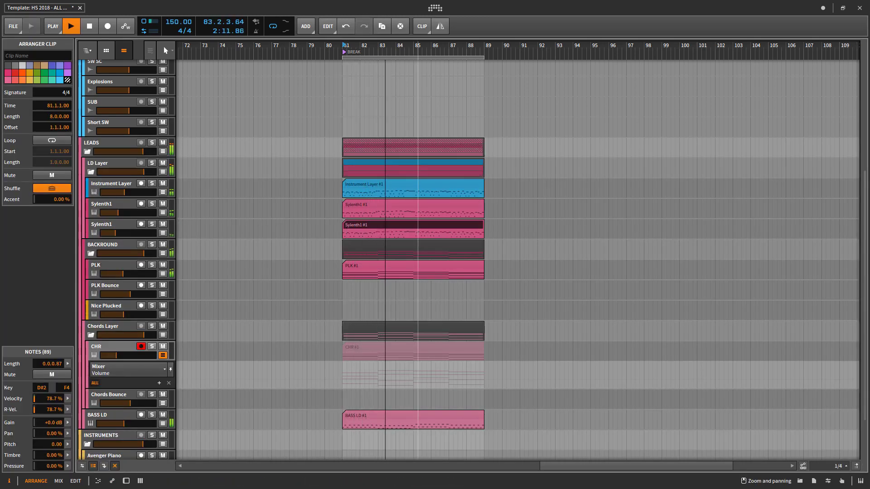
# Step: Unmute the chord clip on the CHR track, select that track and stop playback after listening
pyautogui.scroll(-2, 438, 241)
pyautogui.click(384, 346)
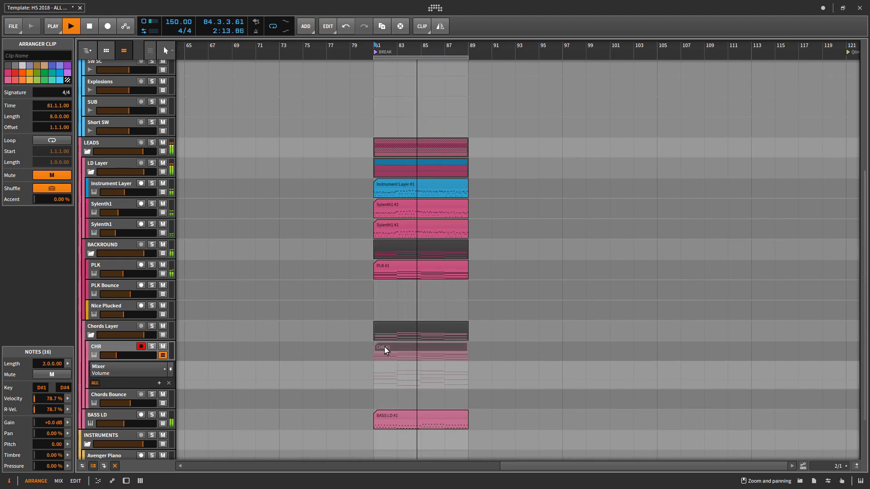
pyautogui.hotkey('alt', 'm')
pyautogui.scroll(5, 384, 346)
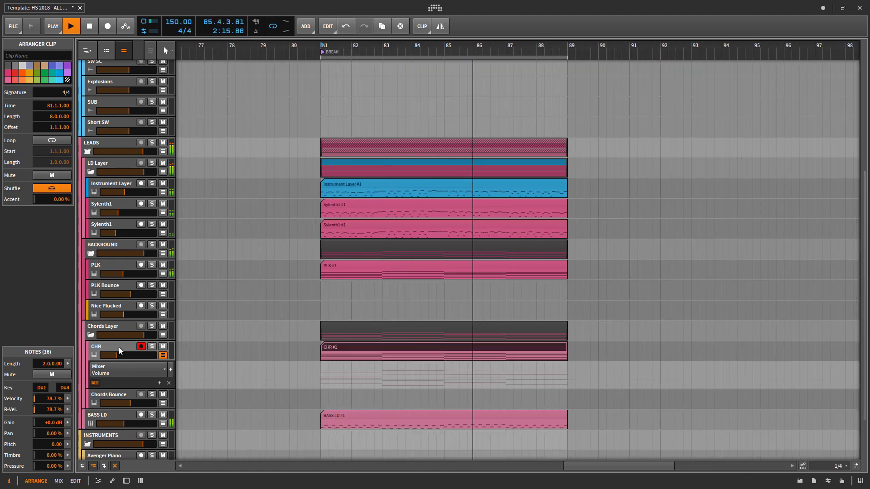
pyautogui.click(119, 347)
pyautogui.scroll(-2, 352, 329)
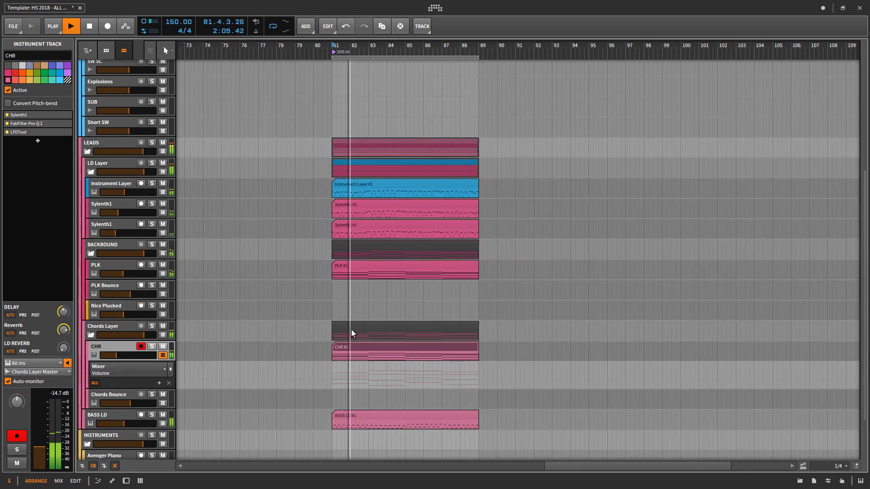
pyautogui.press('space')
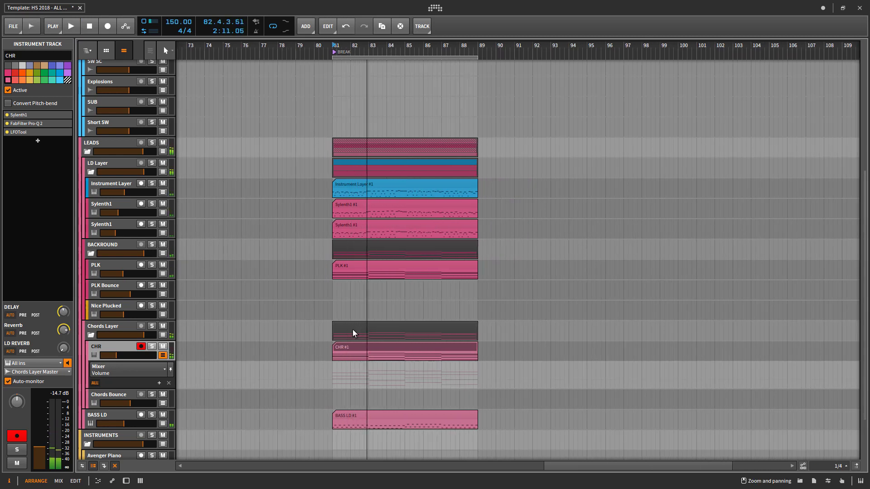
# Step: Open the melody clip on the second Sylenth1 track and examine its notes across bars 81 to 88
pyautogui.click(342, 306)
pyautogui.scroll(-2, 378, 234)
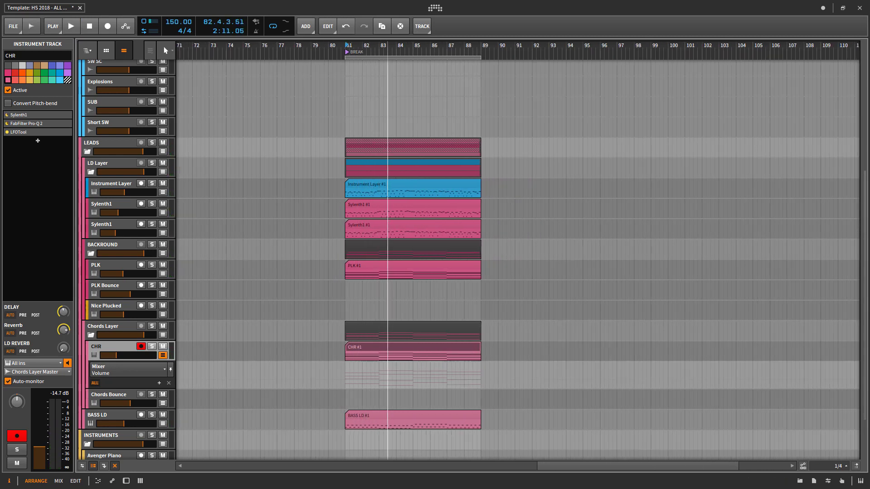
pyautogui.doubleClick(418, 225)
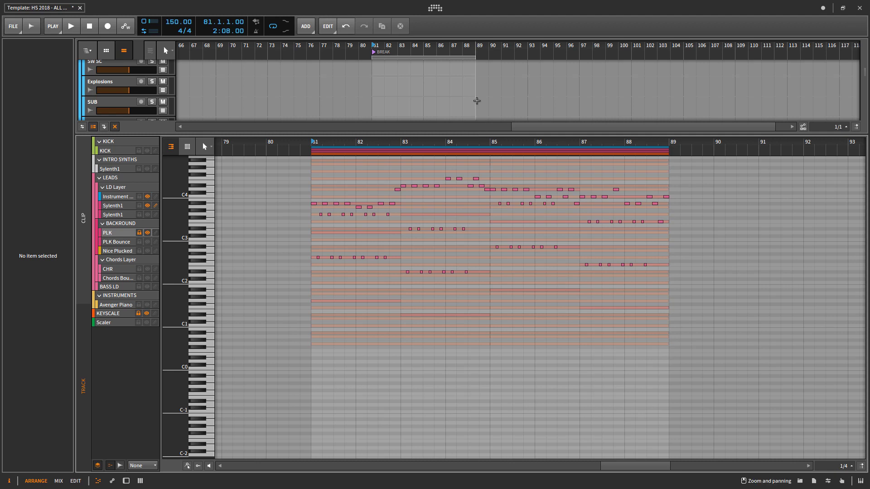
pyautogui.scroll(7, 353, 387)
pyautogui.scroll(2, 193, 321)
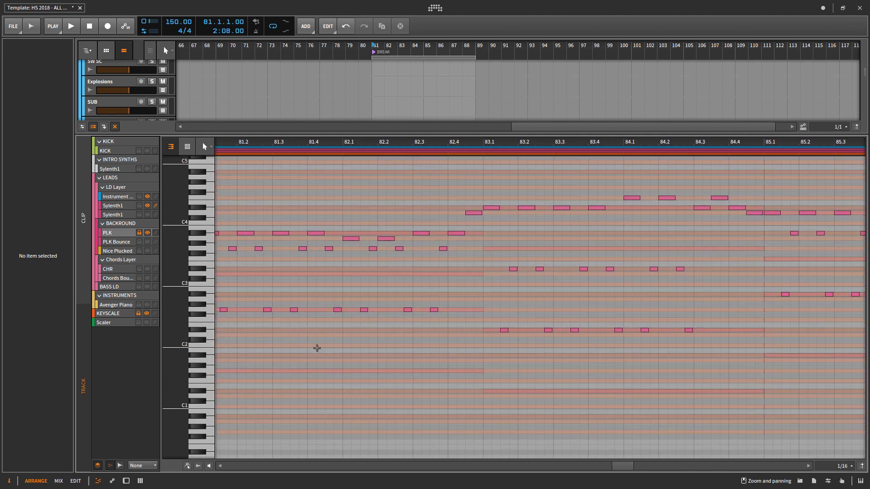
pyautogui.scroll(-6, 420, 336)
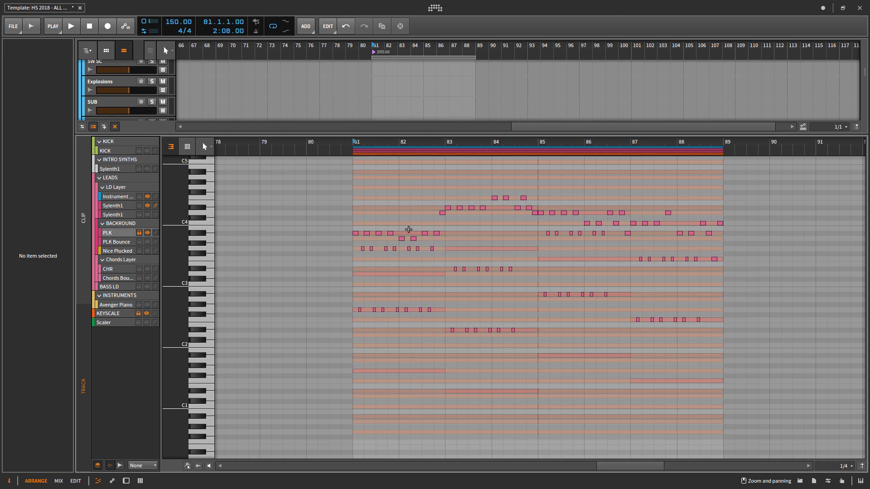
pyautogui.scroll(2, 403, 226)
pyautogui.scroll(-4, 396, 221)
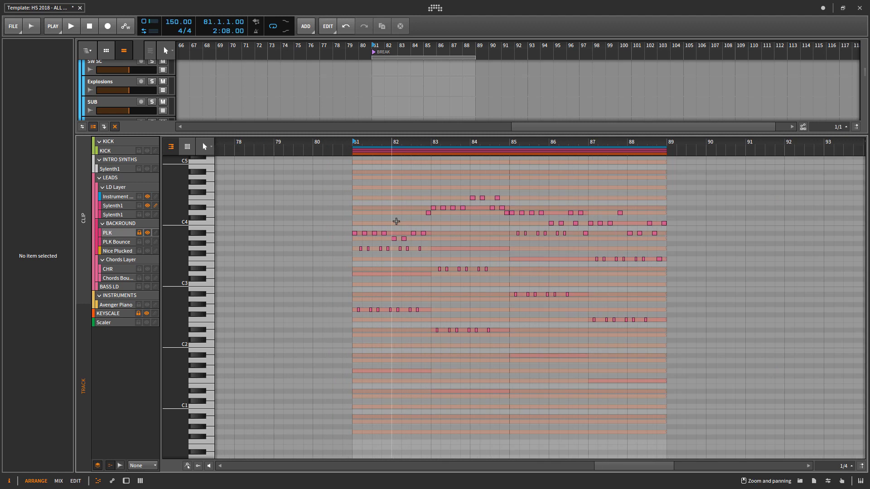
pyautogui.scroll(-3, 396, 221)
pyautogui.press('a')
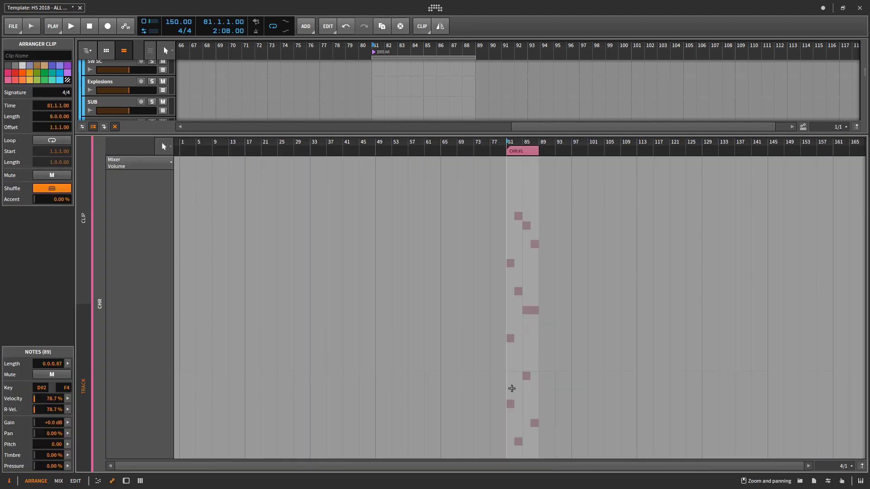